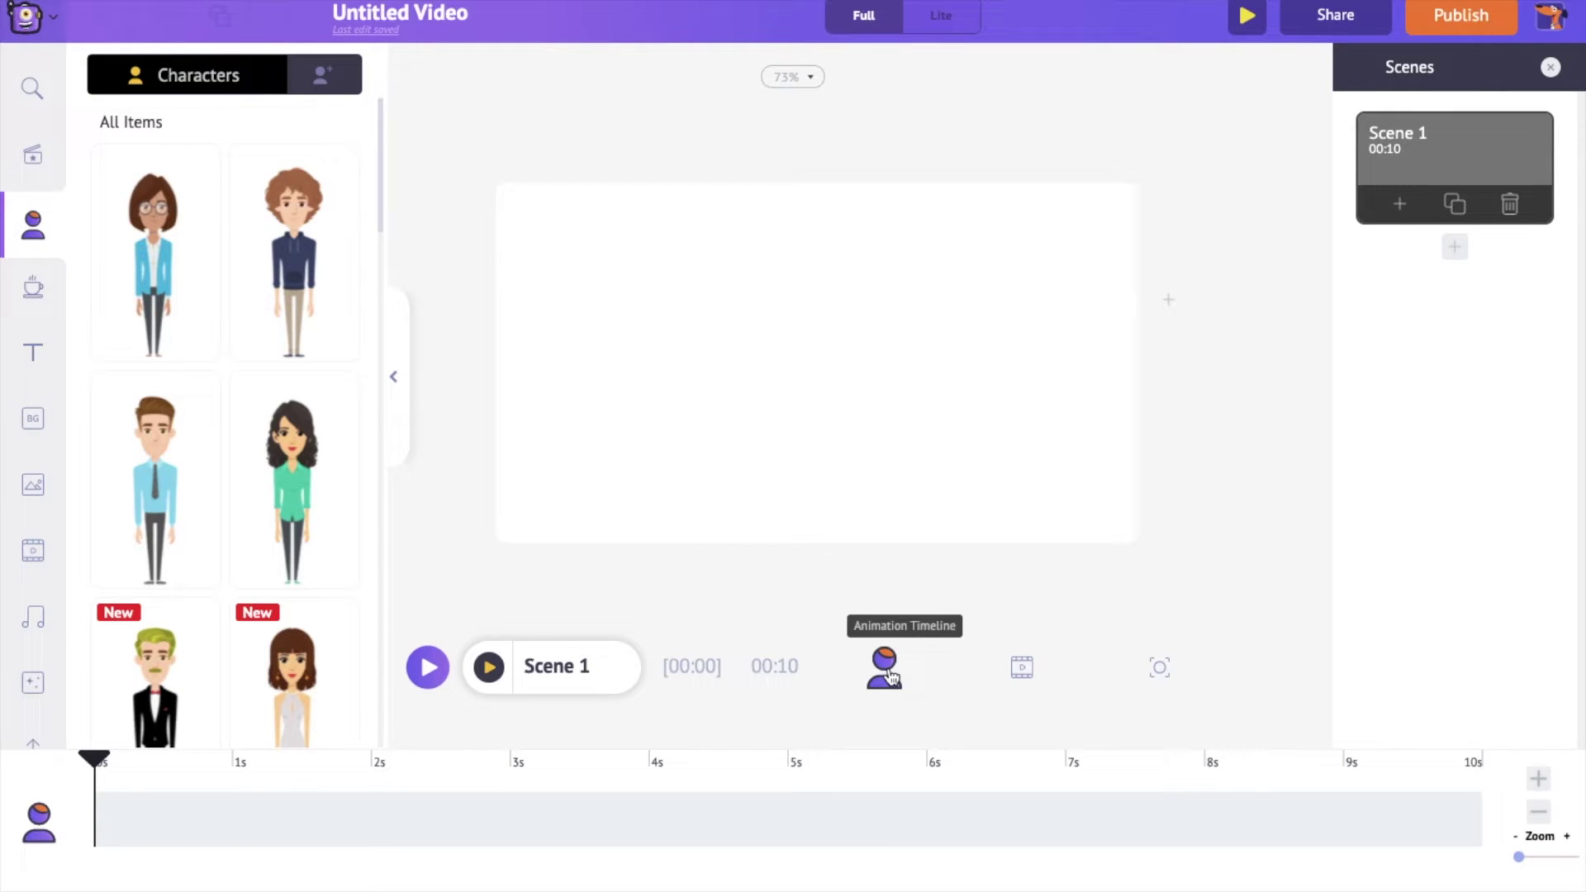
- Switch the bottom timeline to Scene 1's 10-second video track
click(1023, 671)
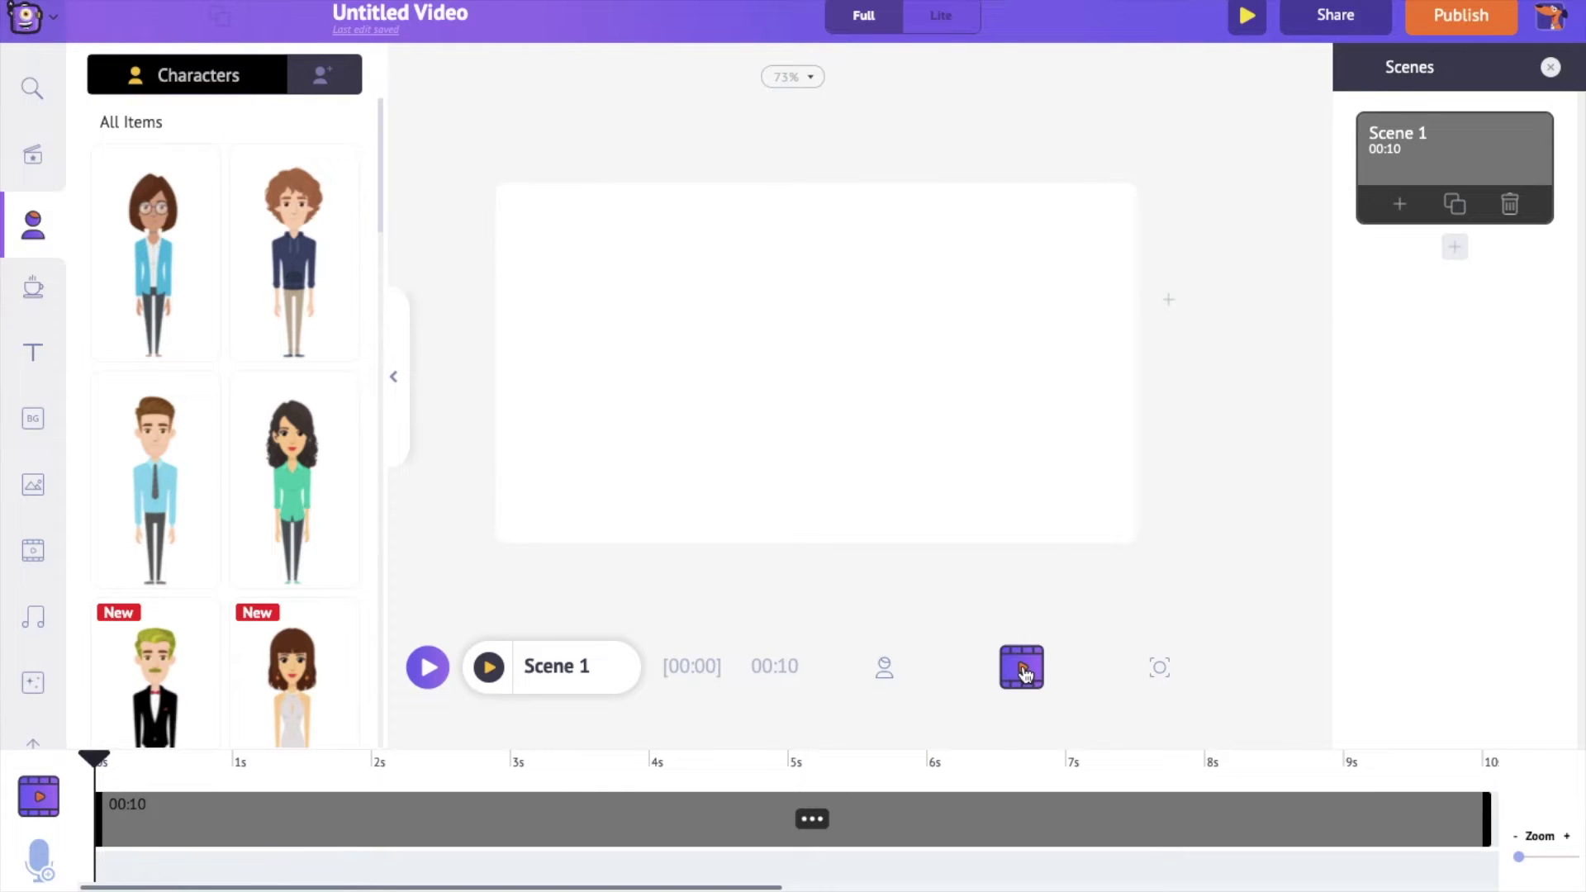
- View Scene 1's camera track, then go back to the character track
click(1161, 671)
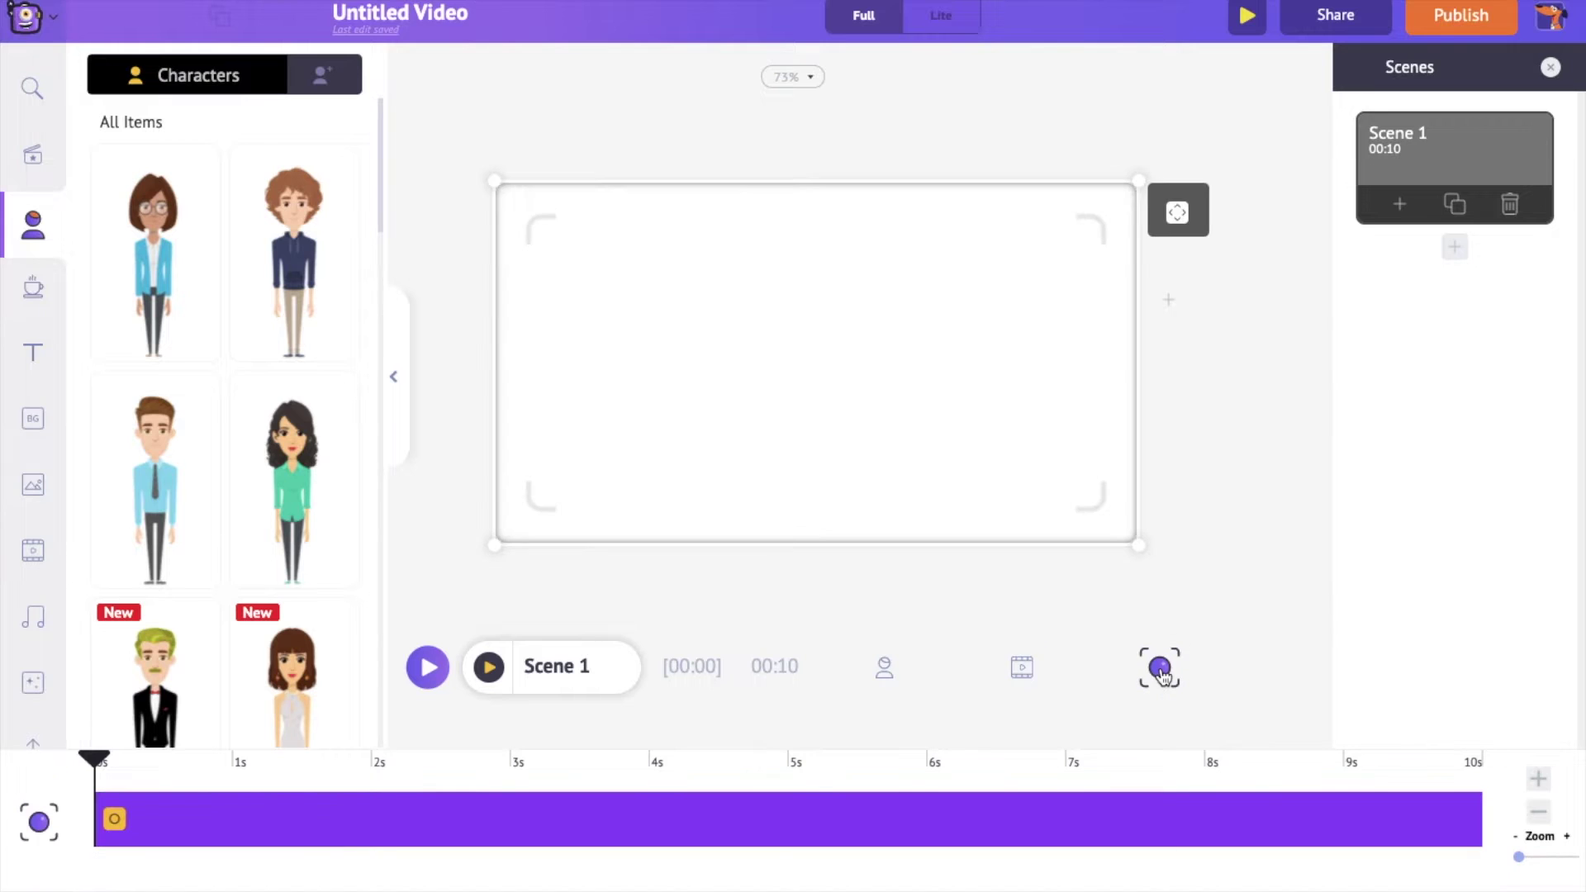
click(883, 676)
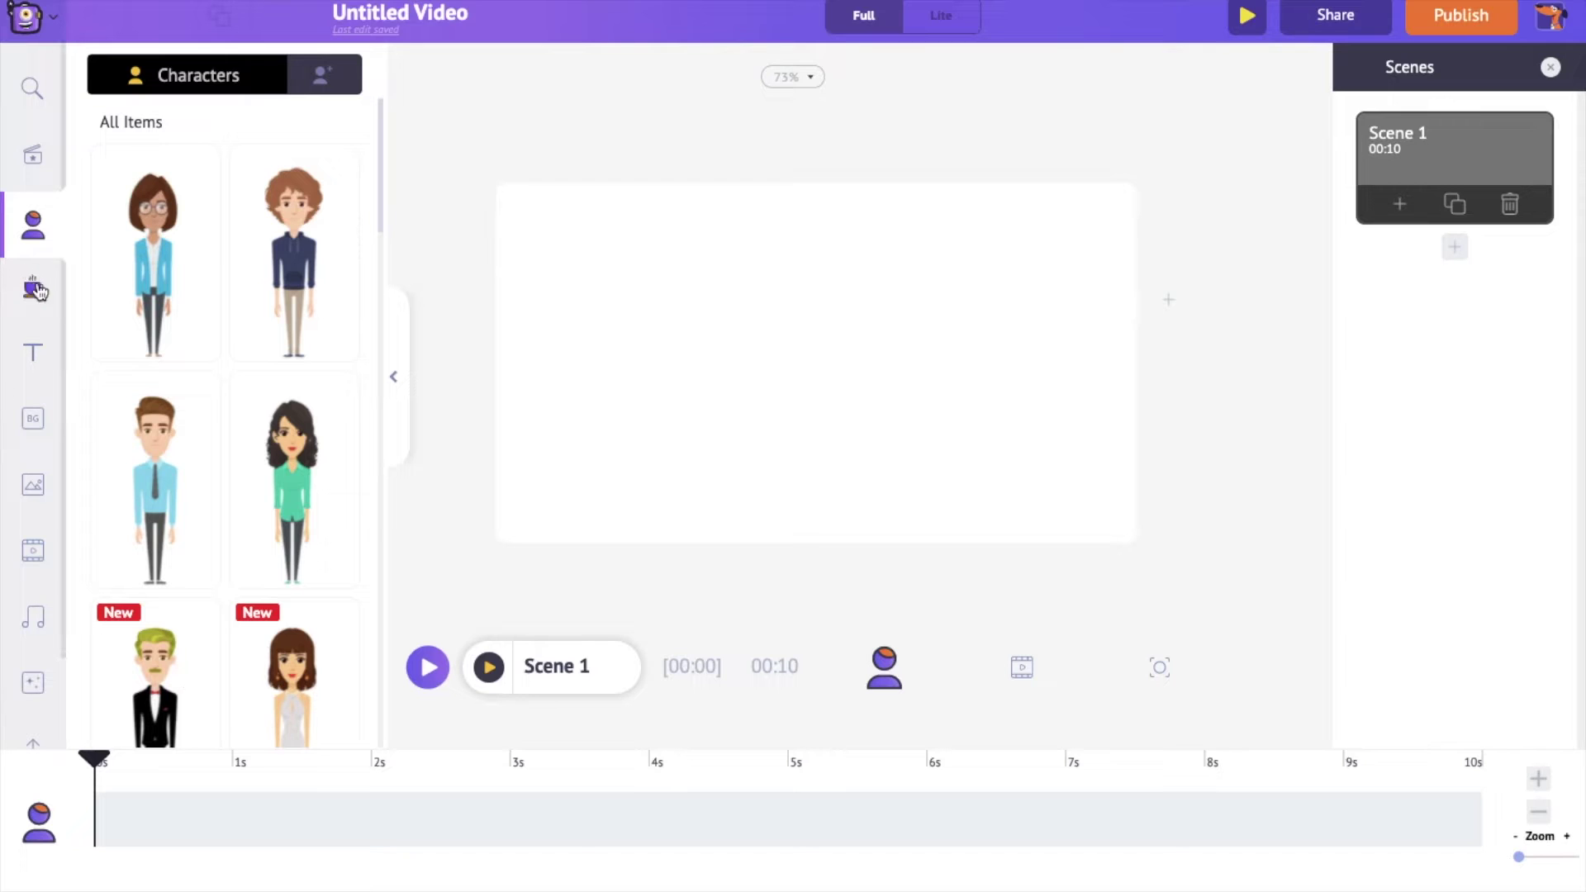
- Upload nature.mp4 and place the waterfall clip in Scene 1, extending it to 11.9 seconds
scroll(33, 569, down, 2)
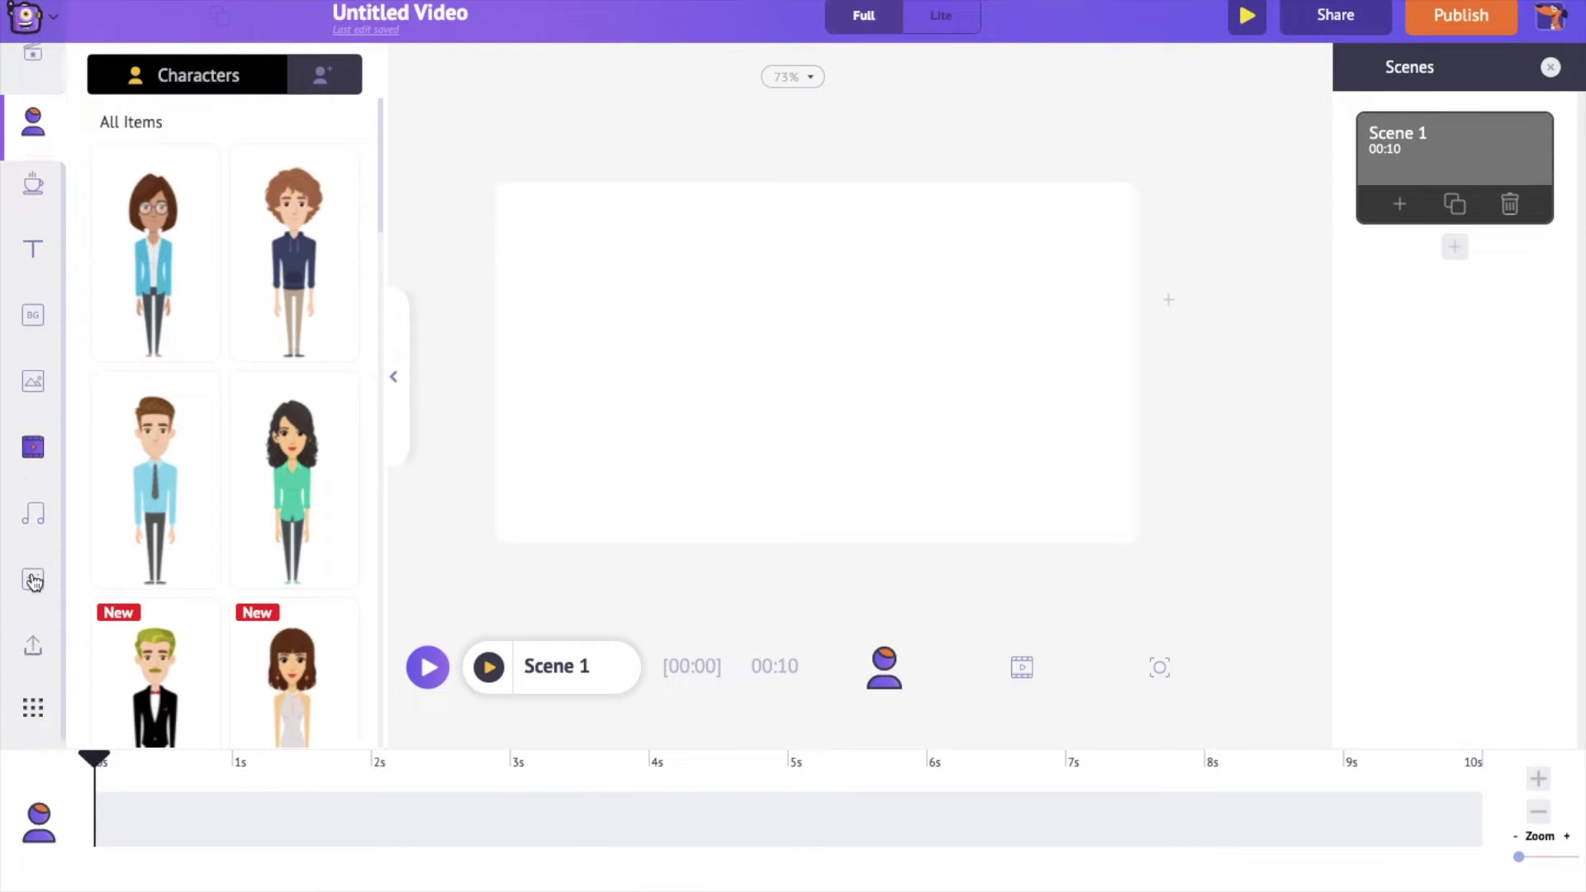
click(34, 650)
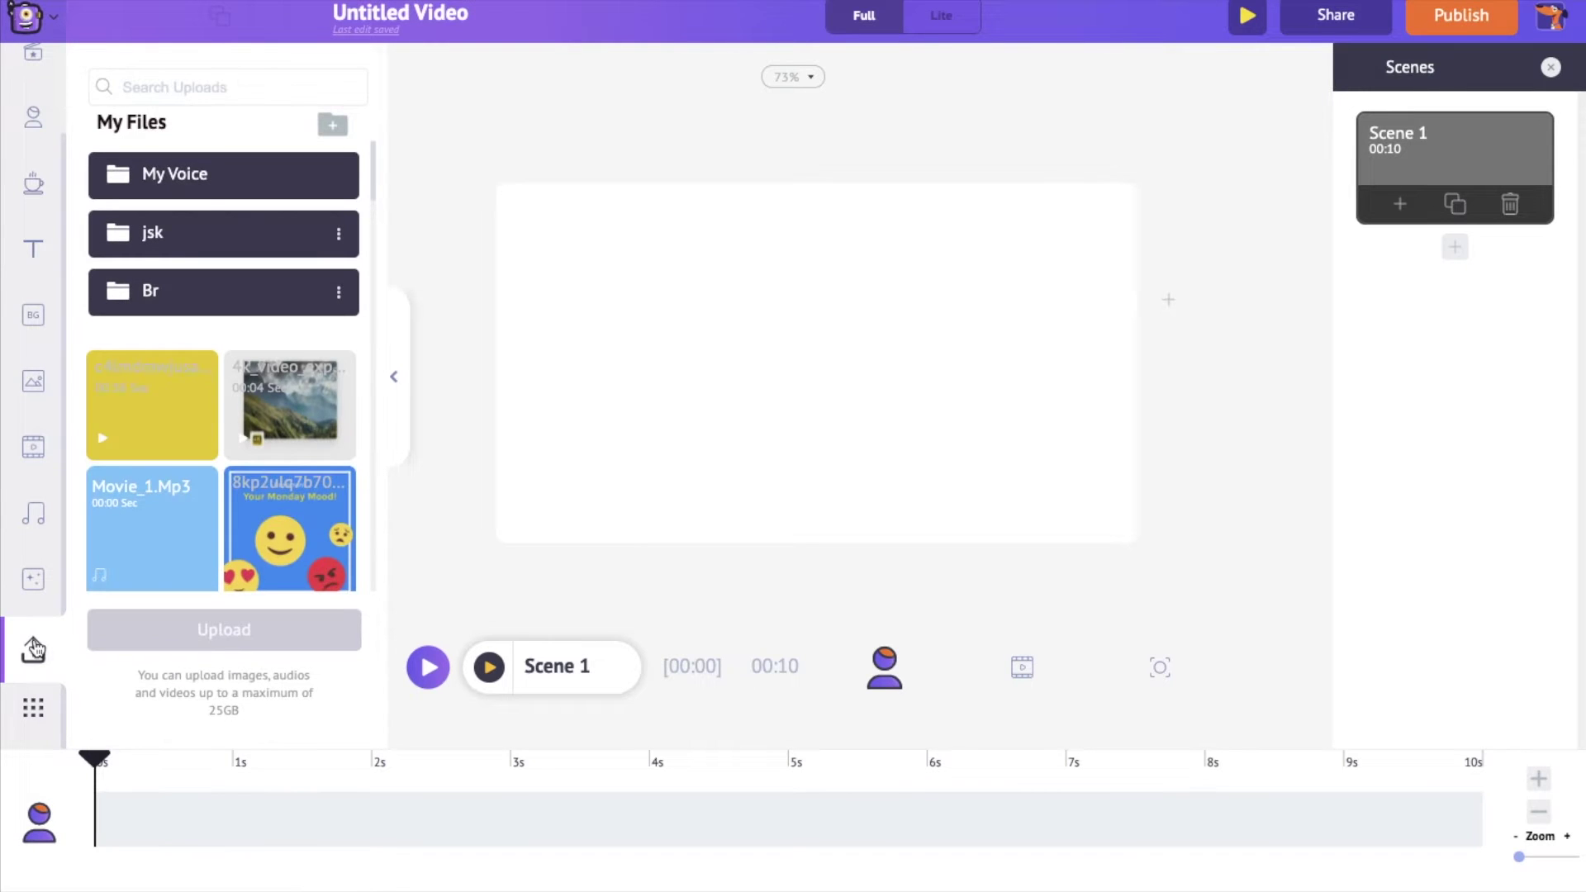
click(167, 644)
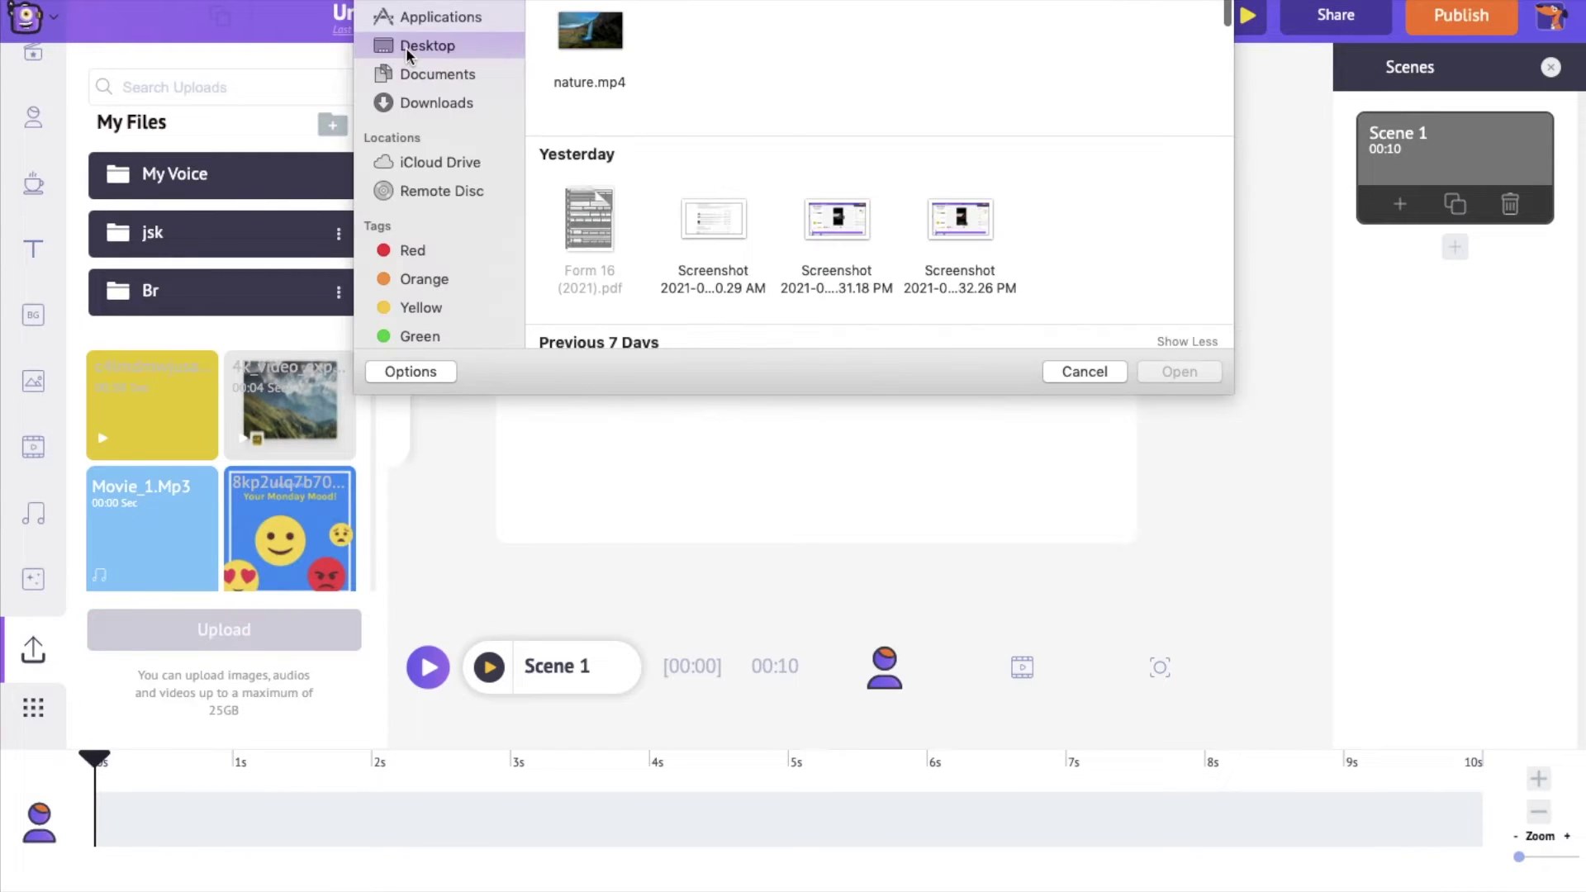
click(590, 33)
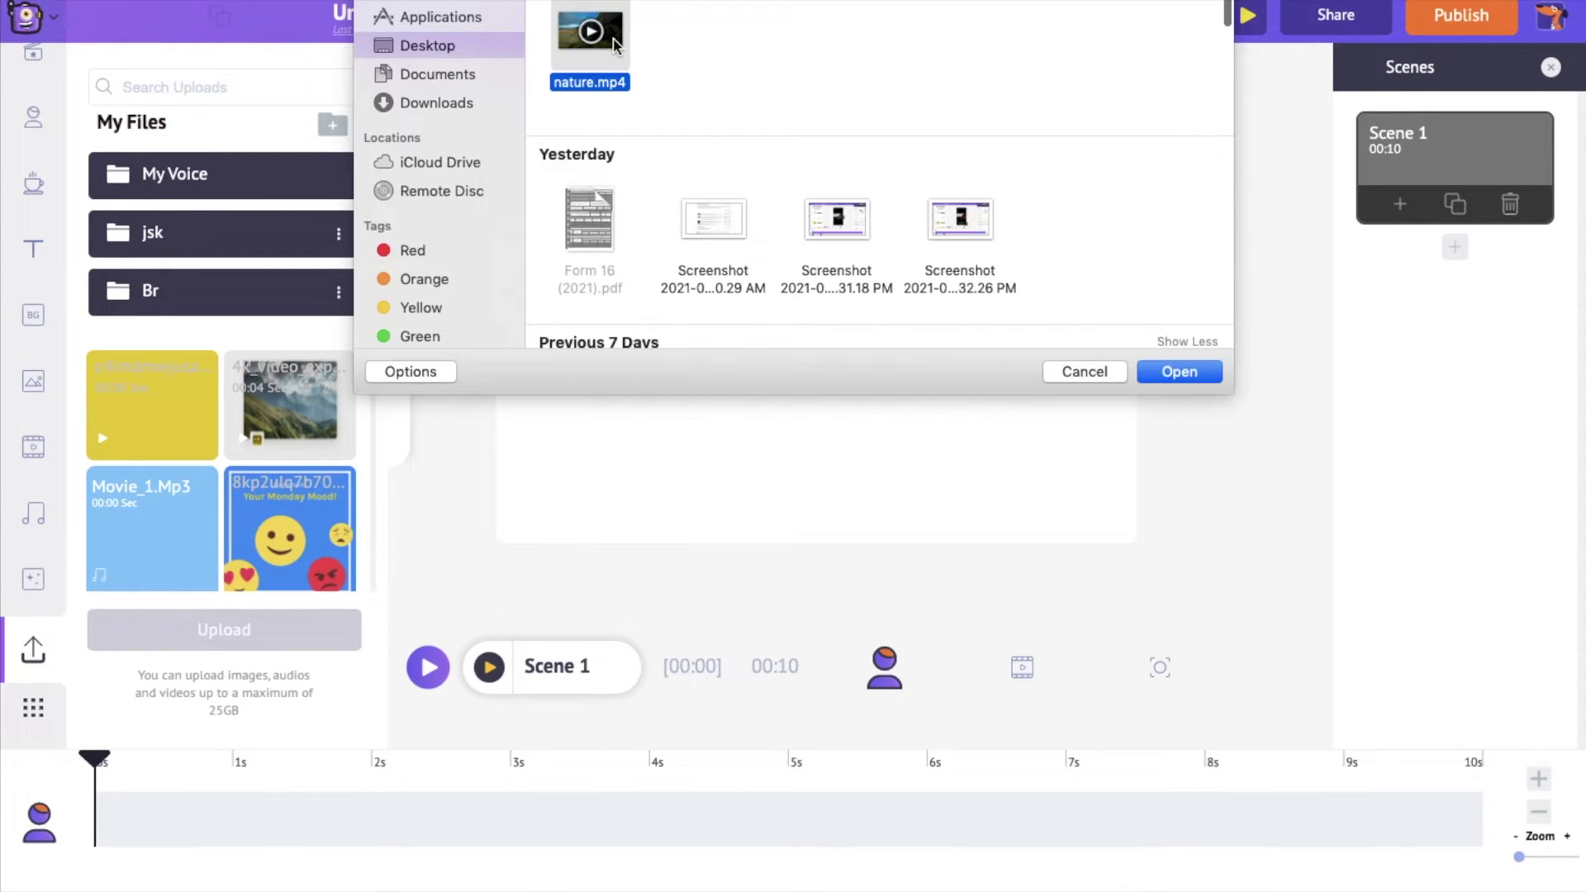
click(1180, 372)
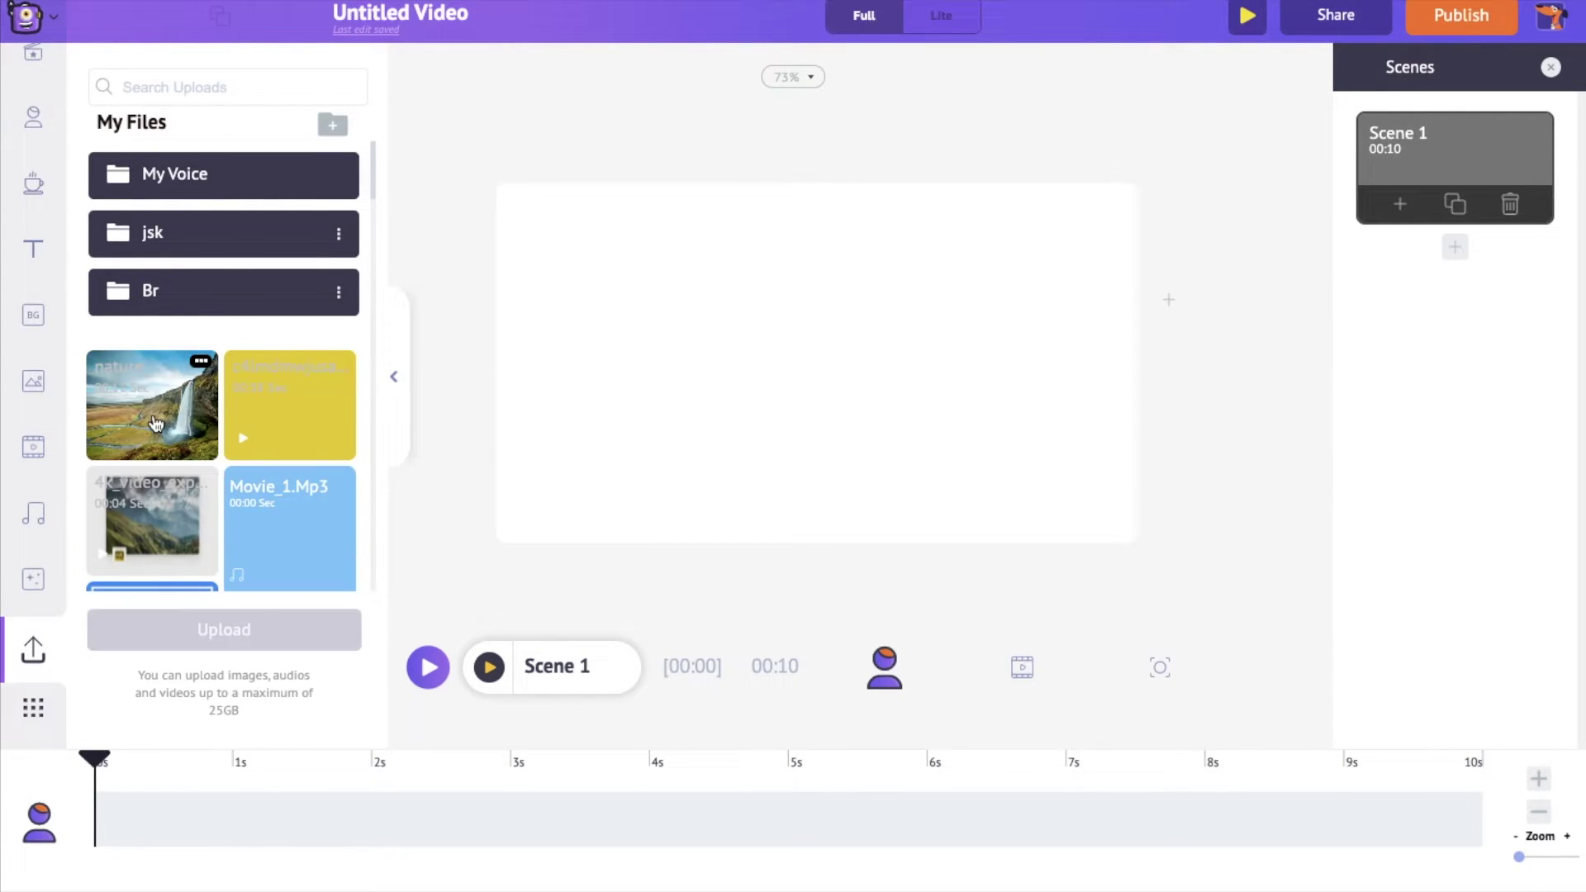
click(156, 423)
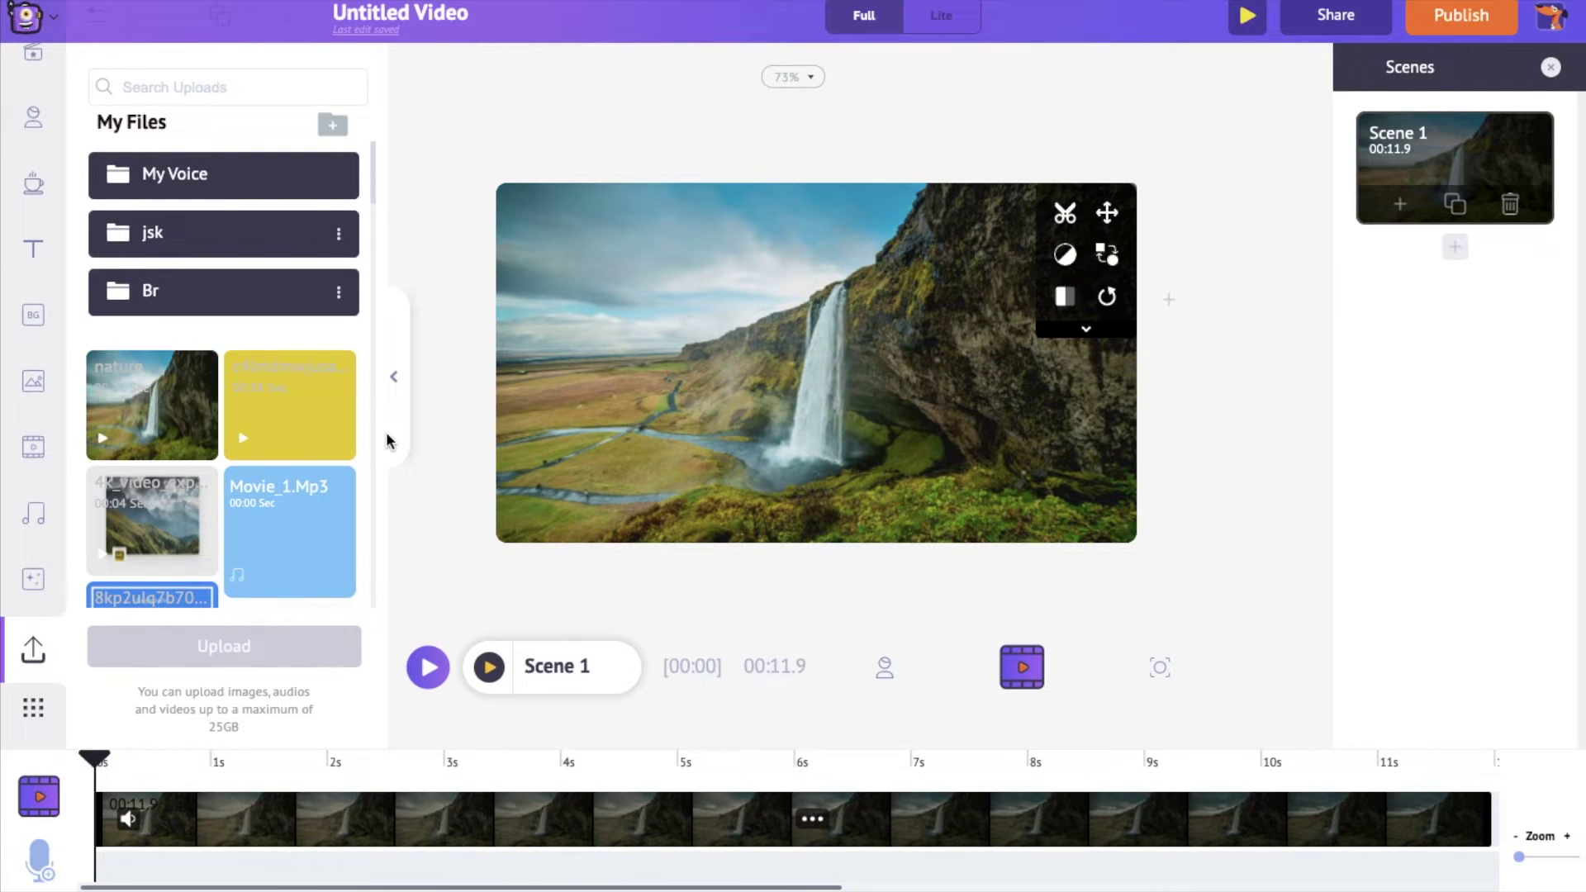
click(647, 461)
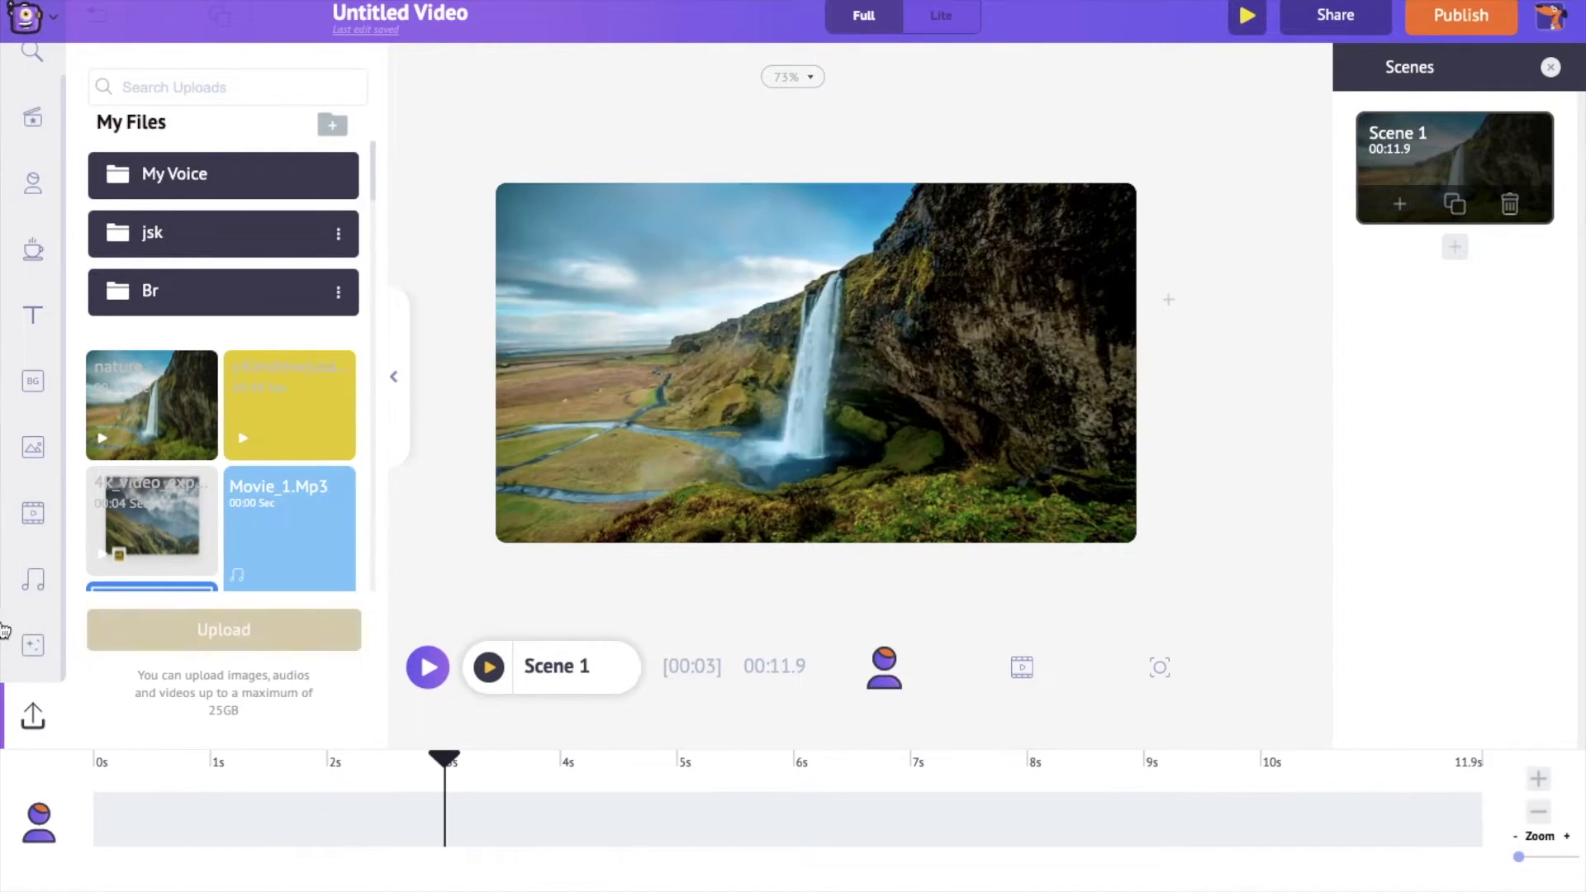
- Browse the Text library's heading, subheading, body and styled template presets
click(33, 320)
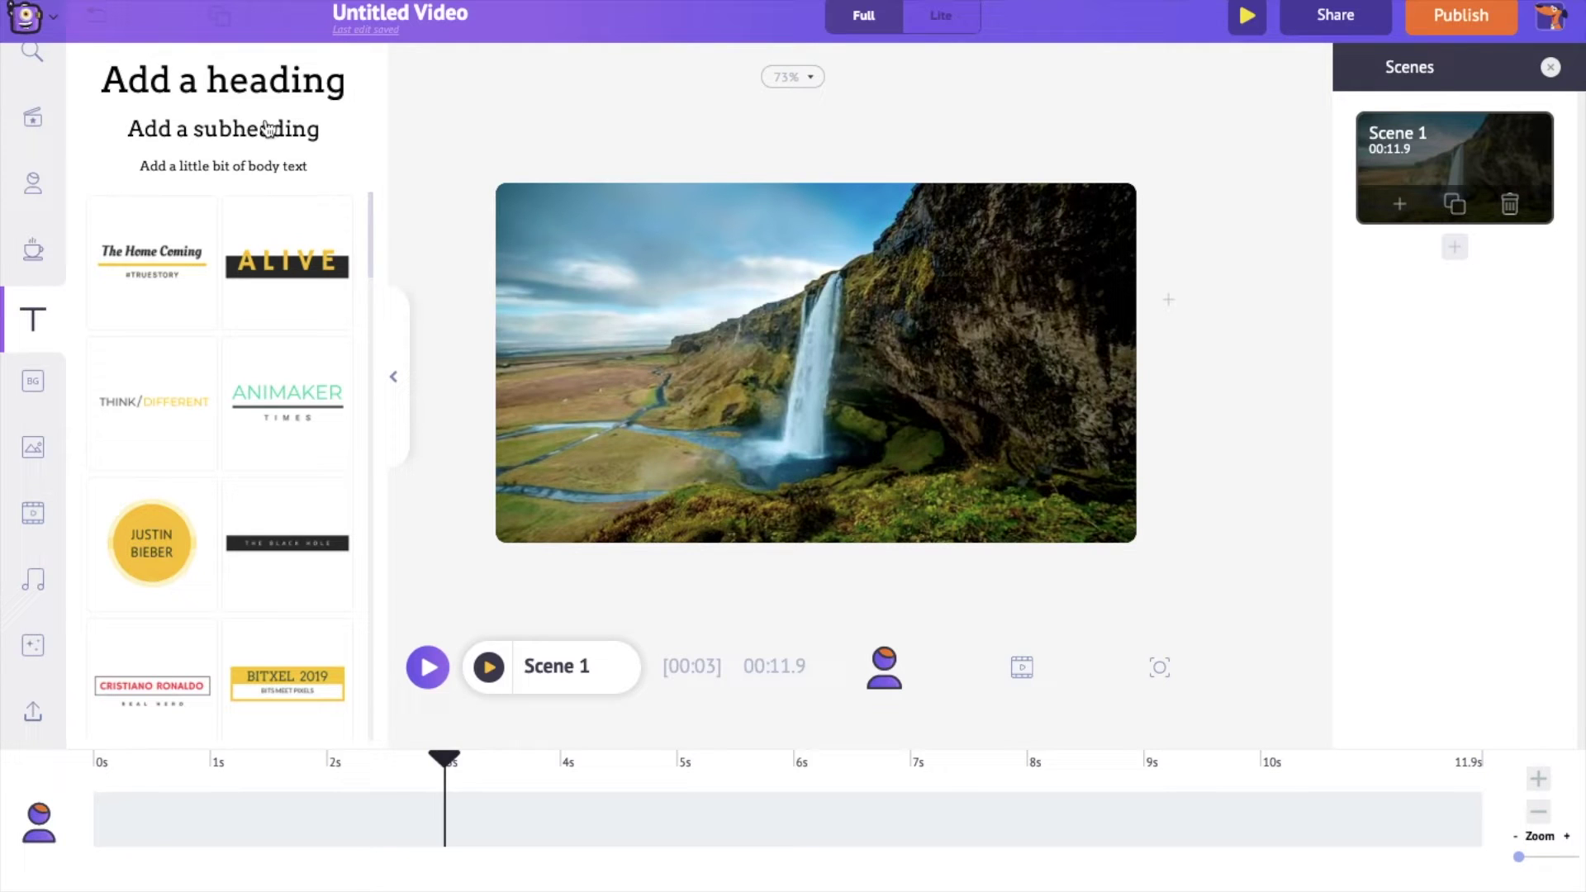
scroll(269, 272, down, 4)
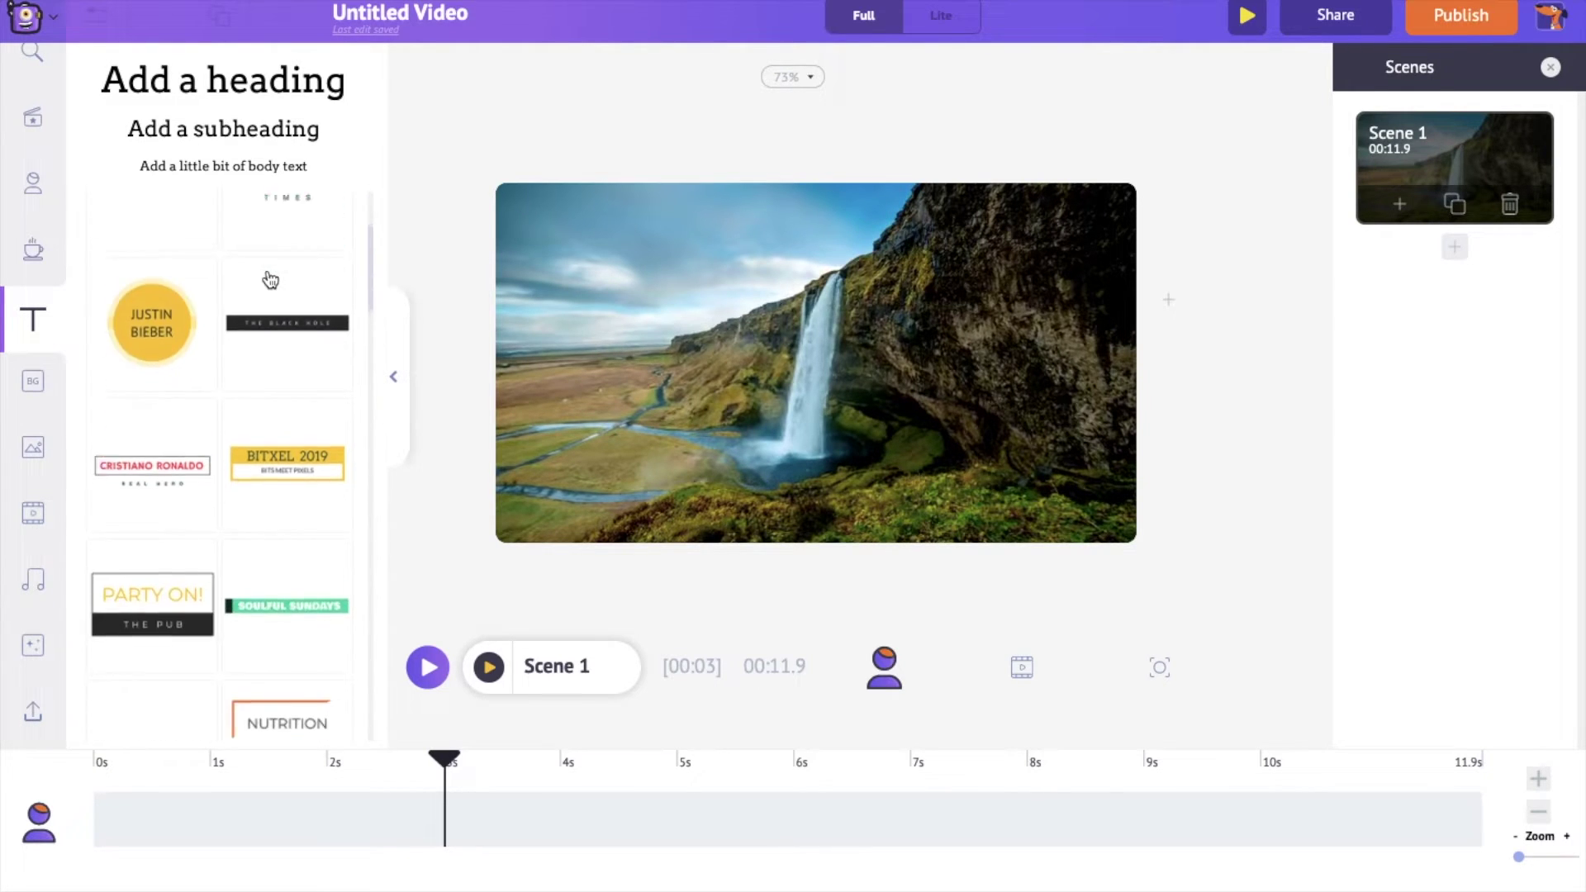
scroll(270, 280, down, 13)
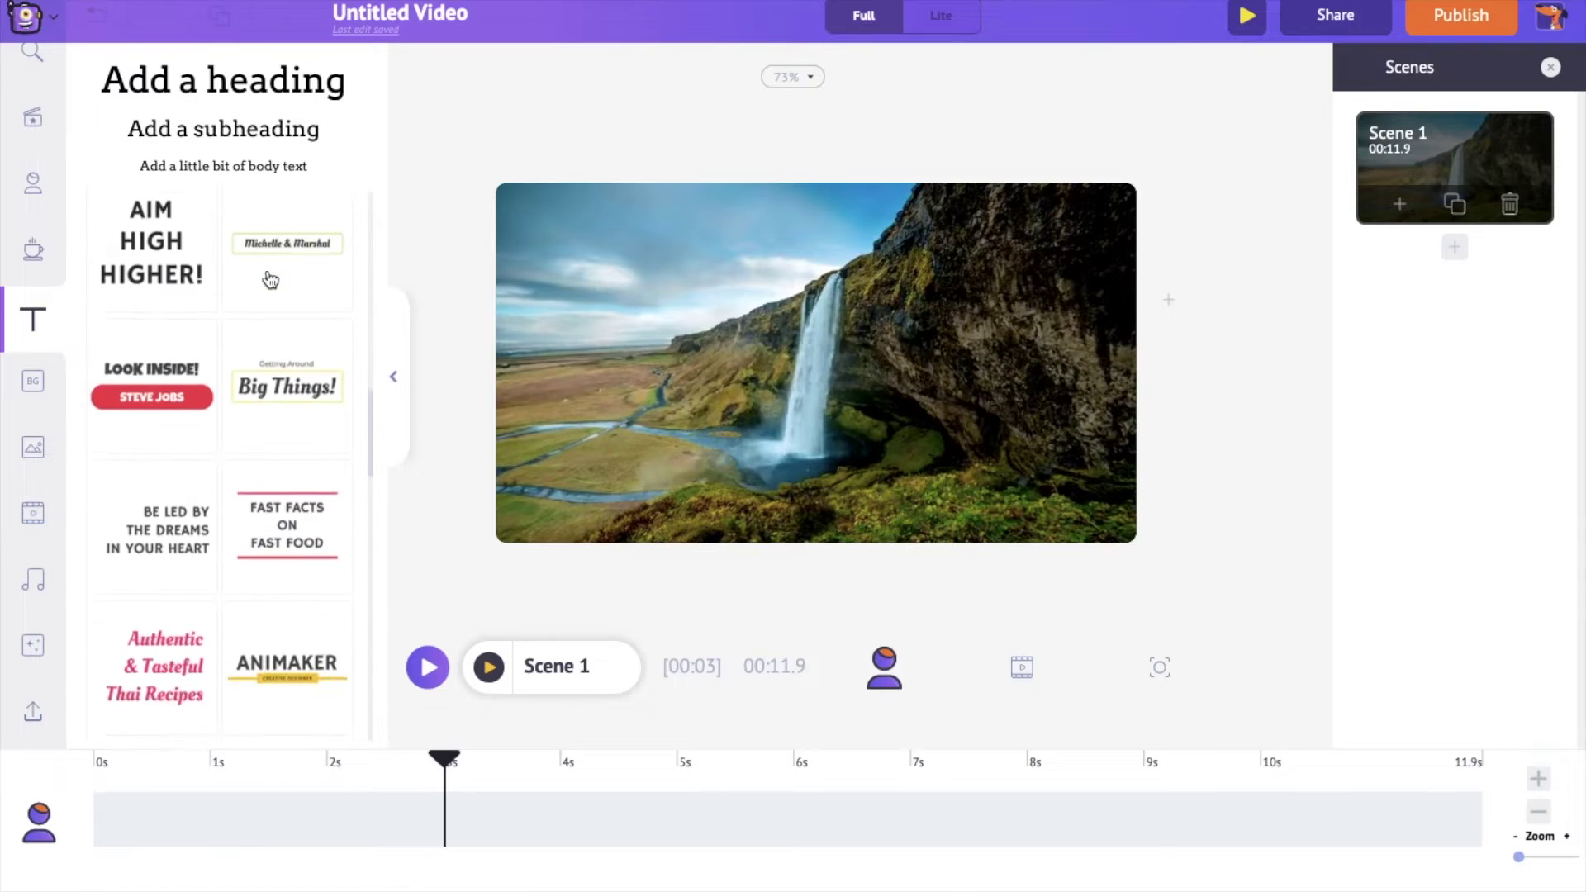
scroll(270, 280, down, 8)
scroll(270, 280, up, 10)
scroll(270, 280, up, 12)
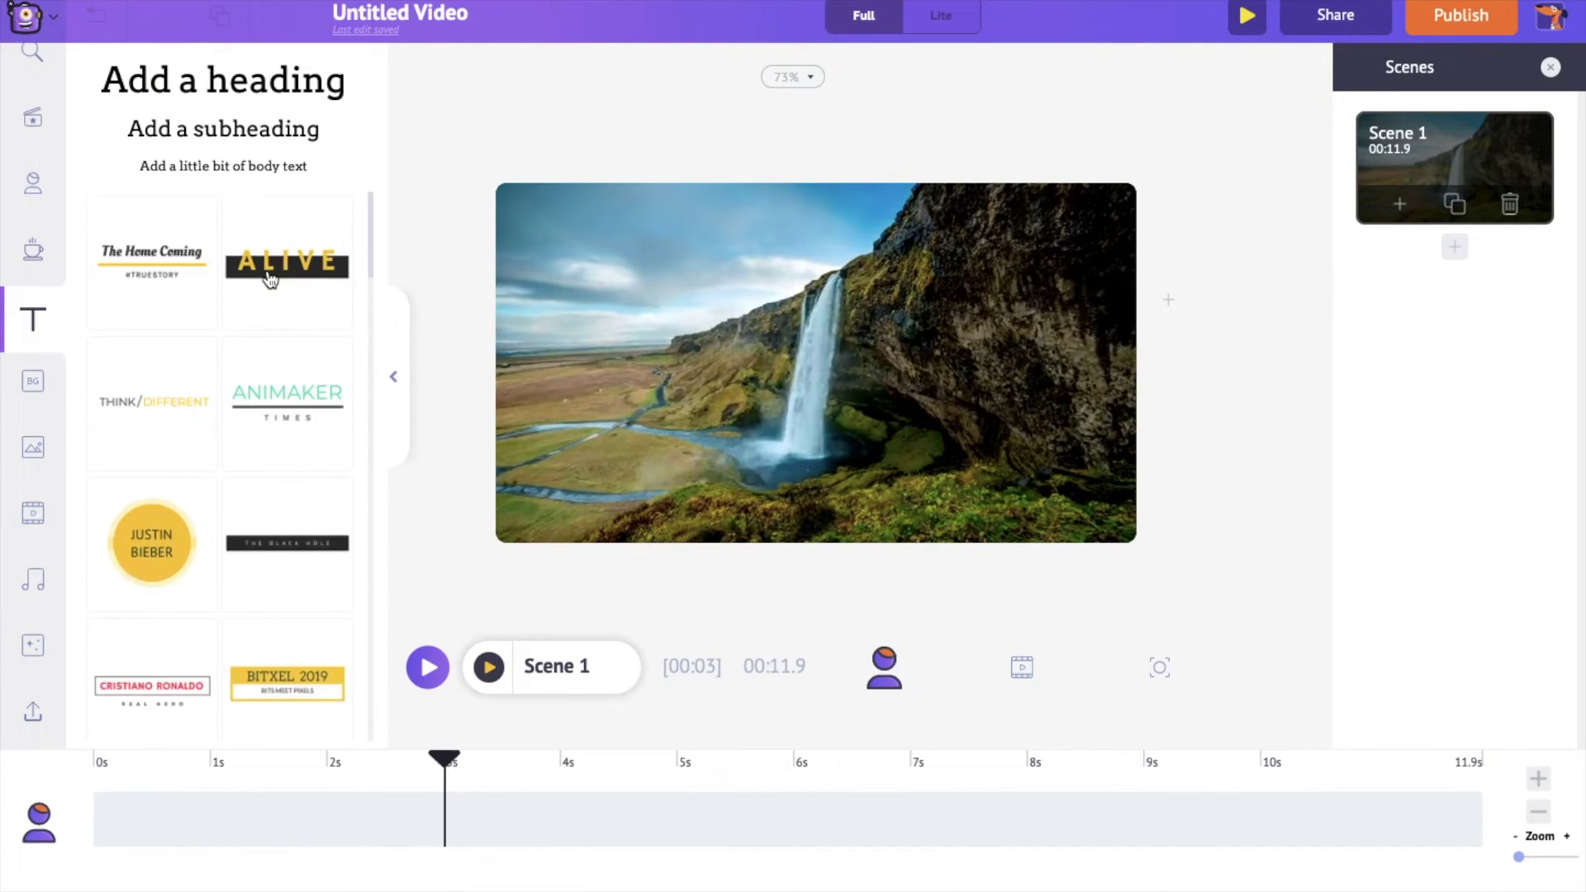
- Add The Home Coming template, retitle it 'Wonders of Nature' and replace #TRUESTORY with a travel diary line
click(143, 277)
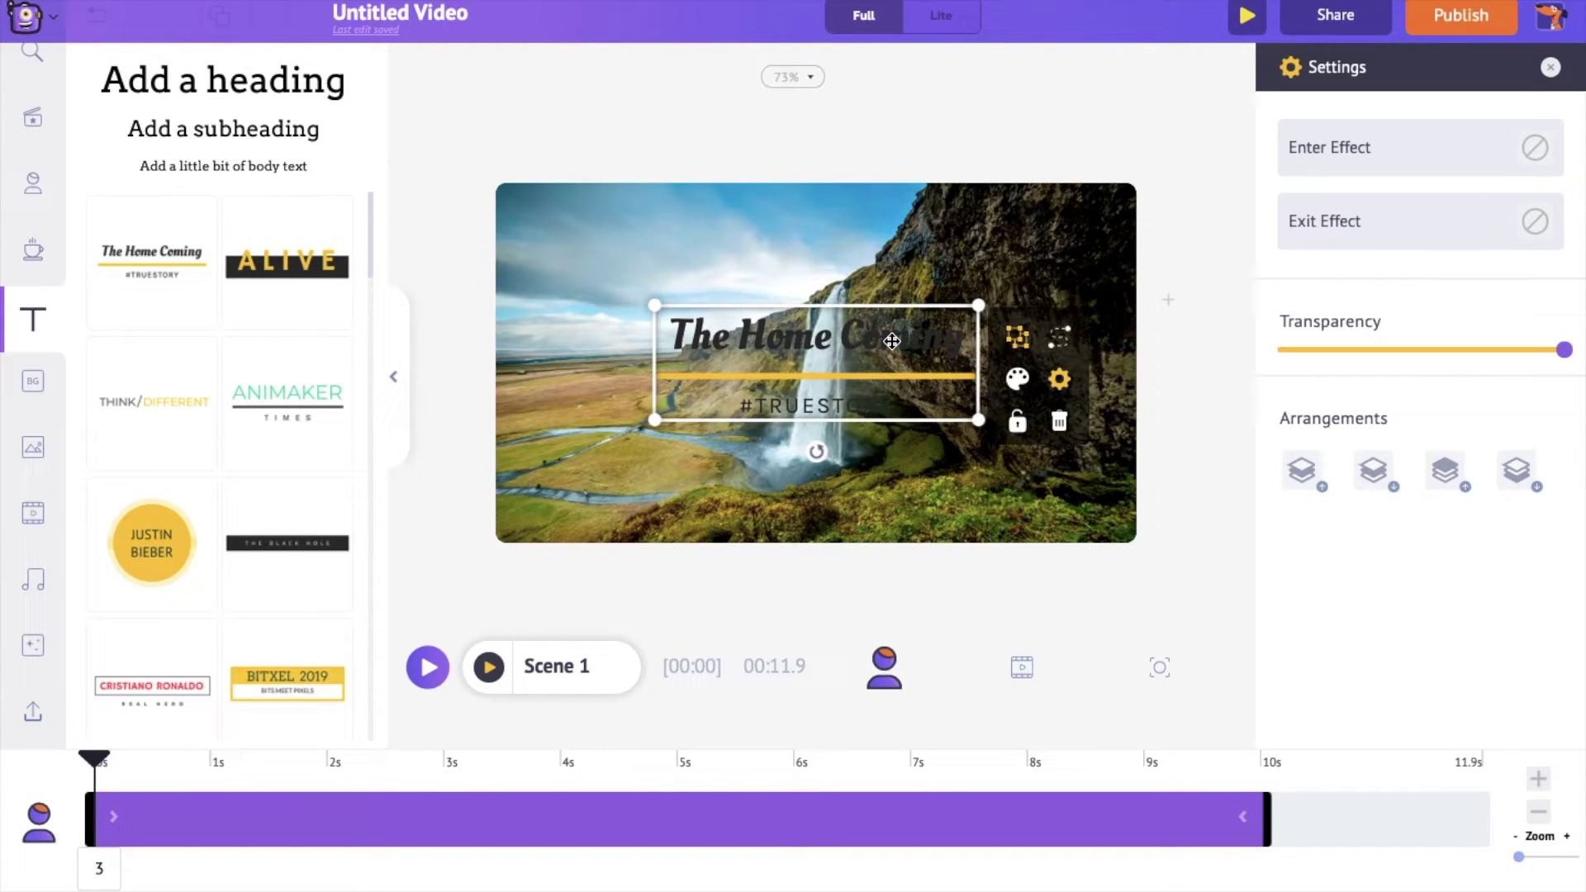
double_click(892, 341)
text(w)
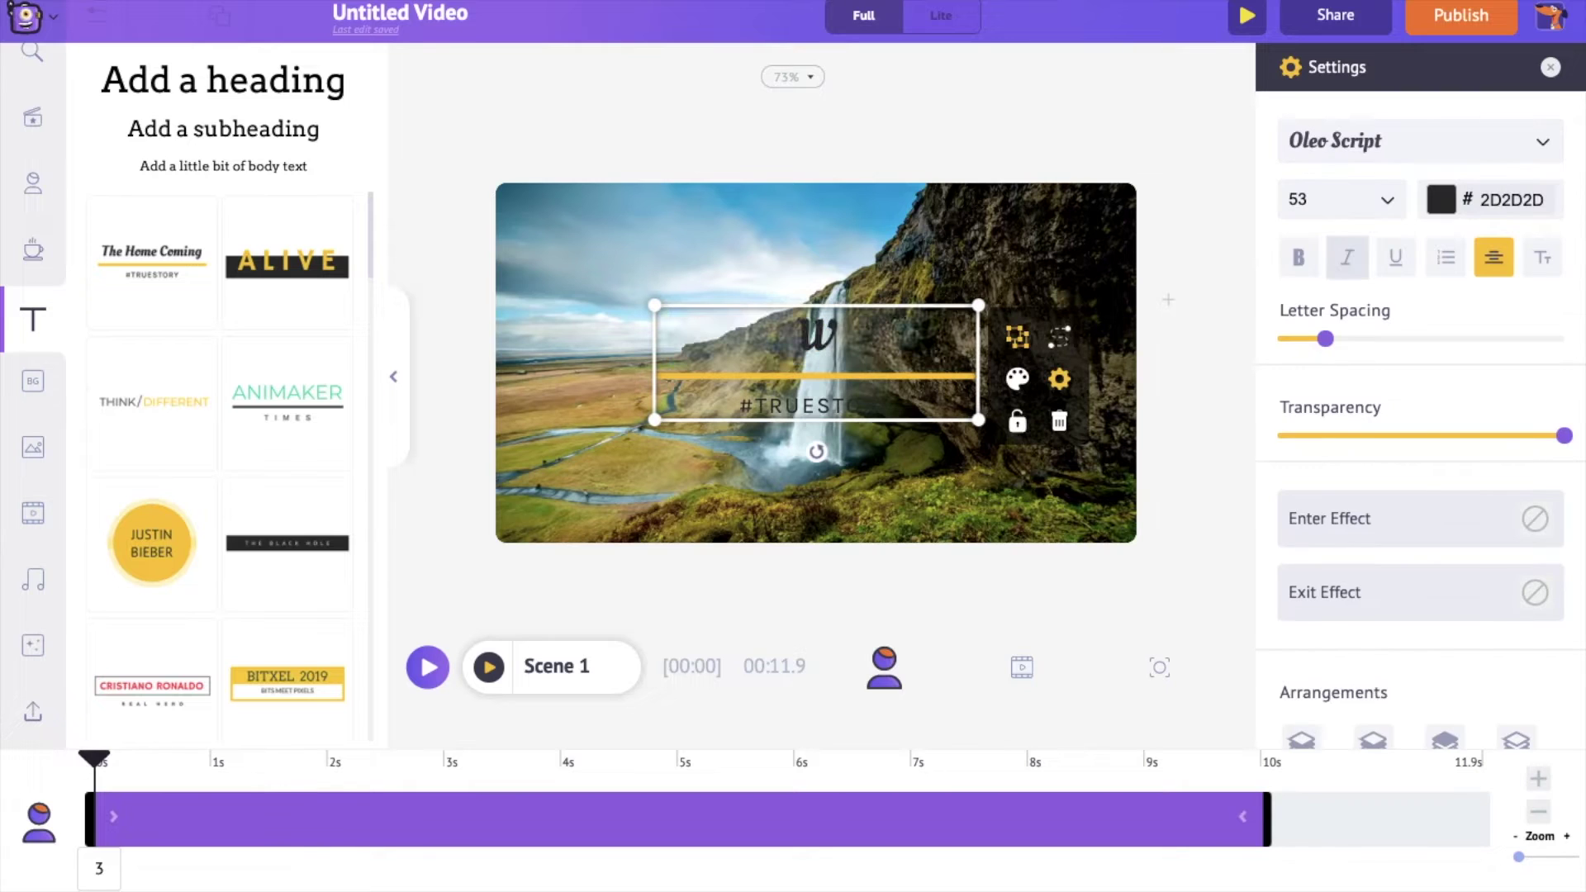
text(onders of)
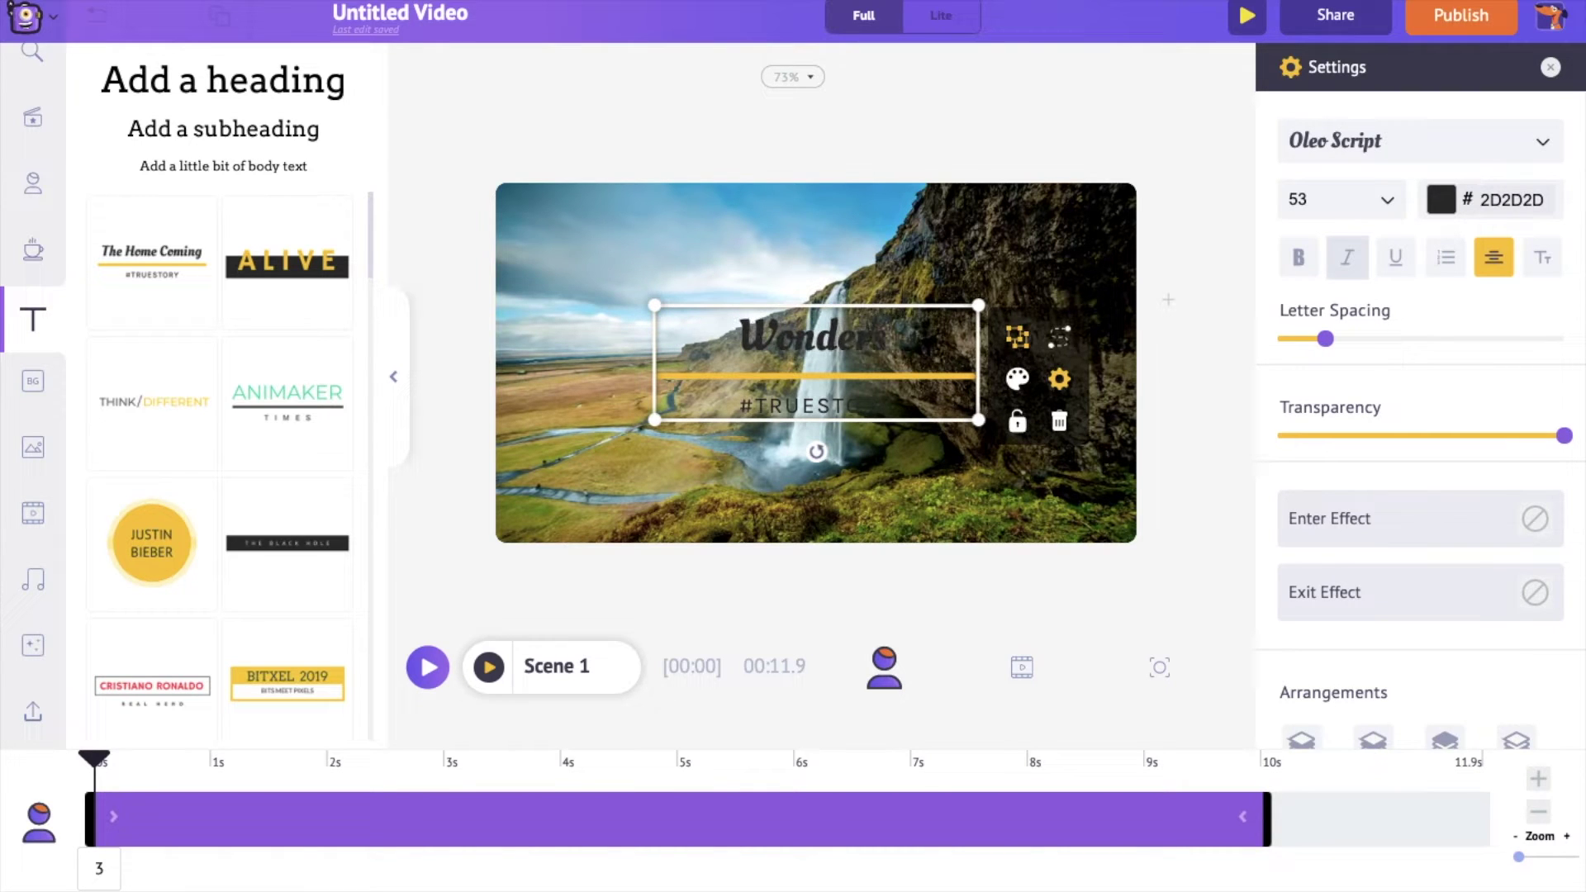
text( Nature)
click(866, 406)
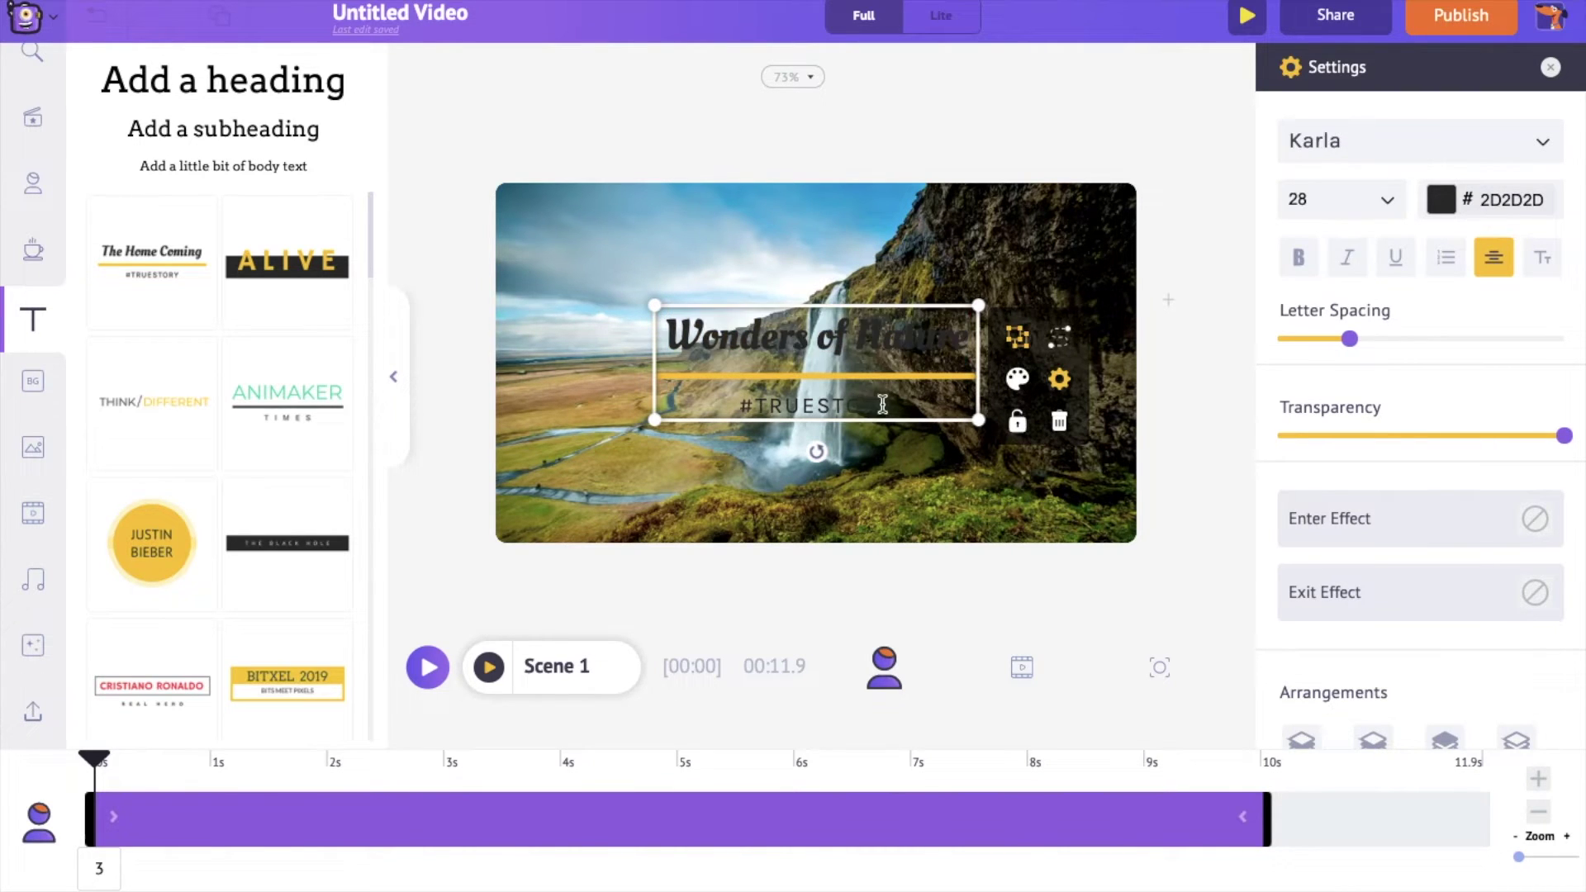
drag(877, 399, 746, 399)
text(TraYa)
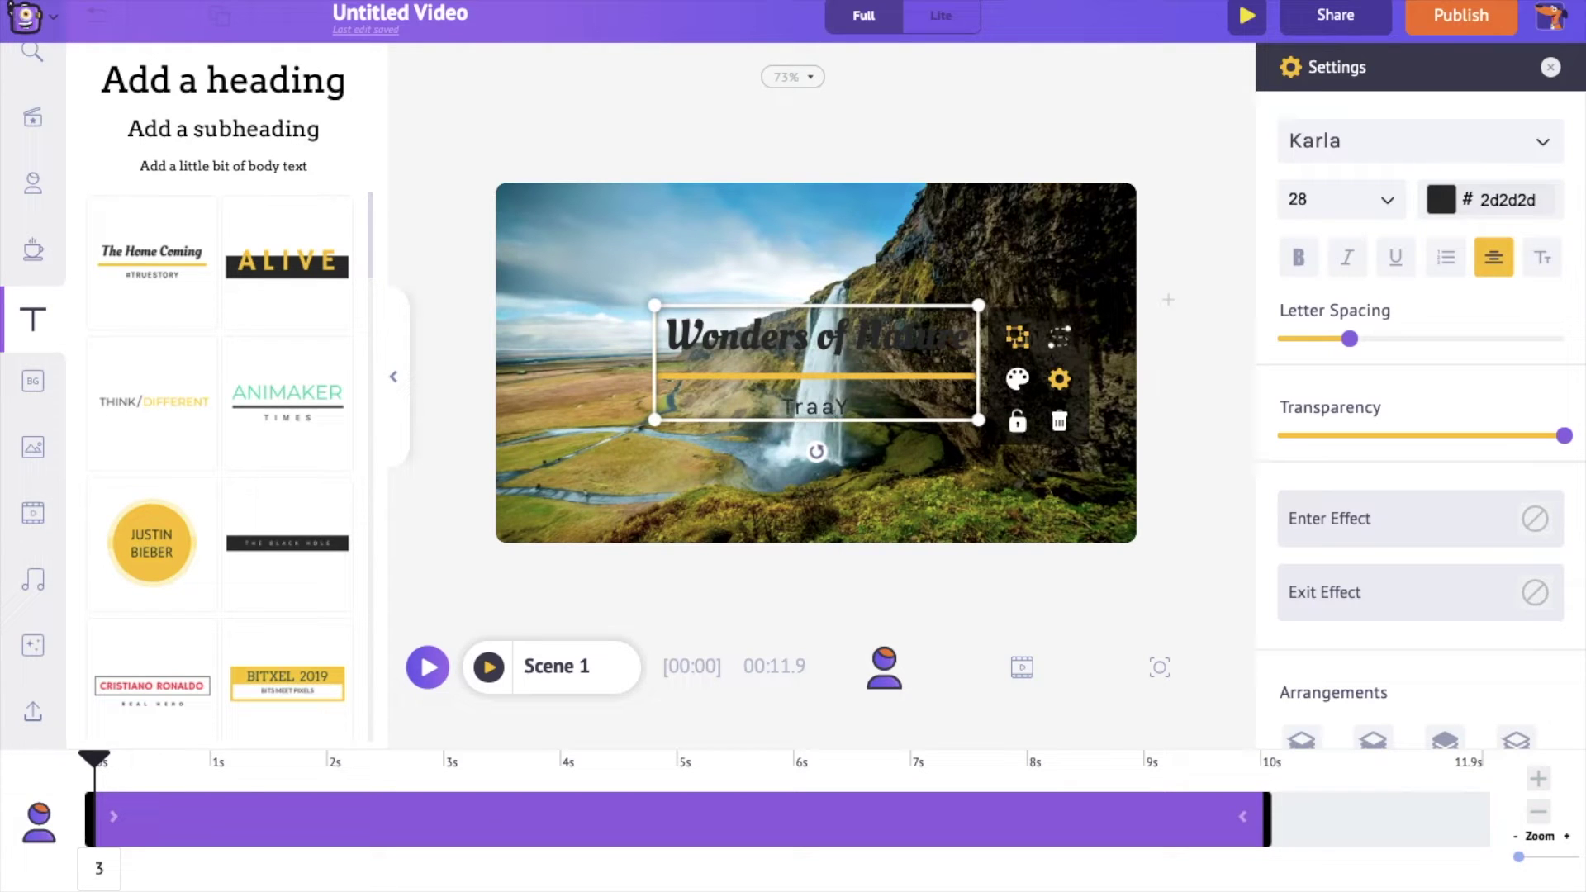
text(el di)
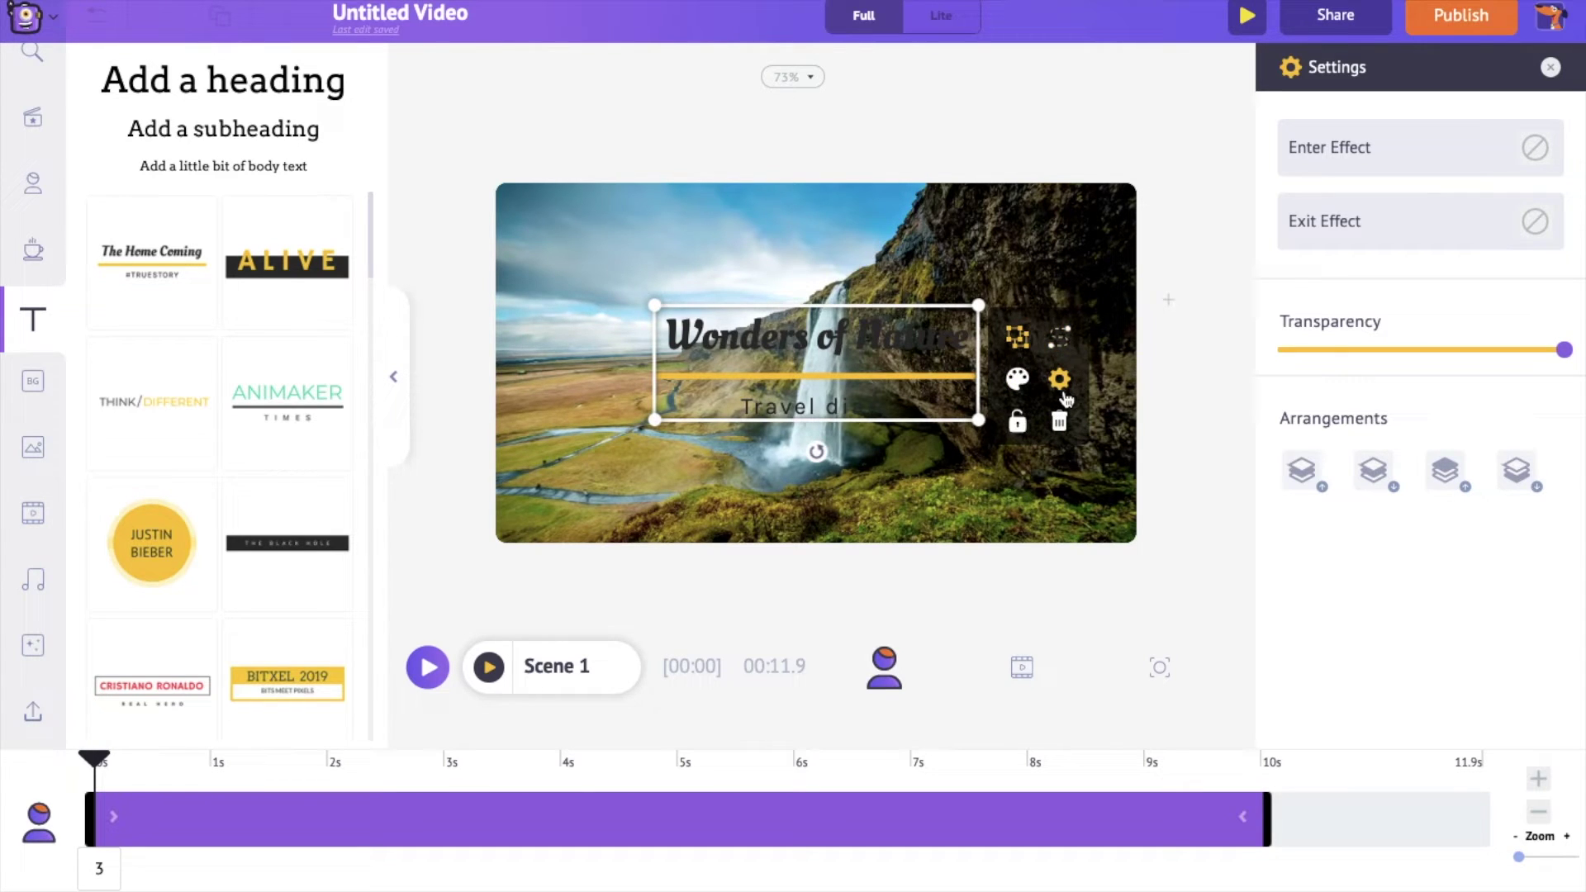
- Make both the heading and the subtitle text white
click(1019, 380)
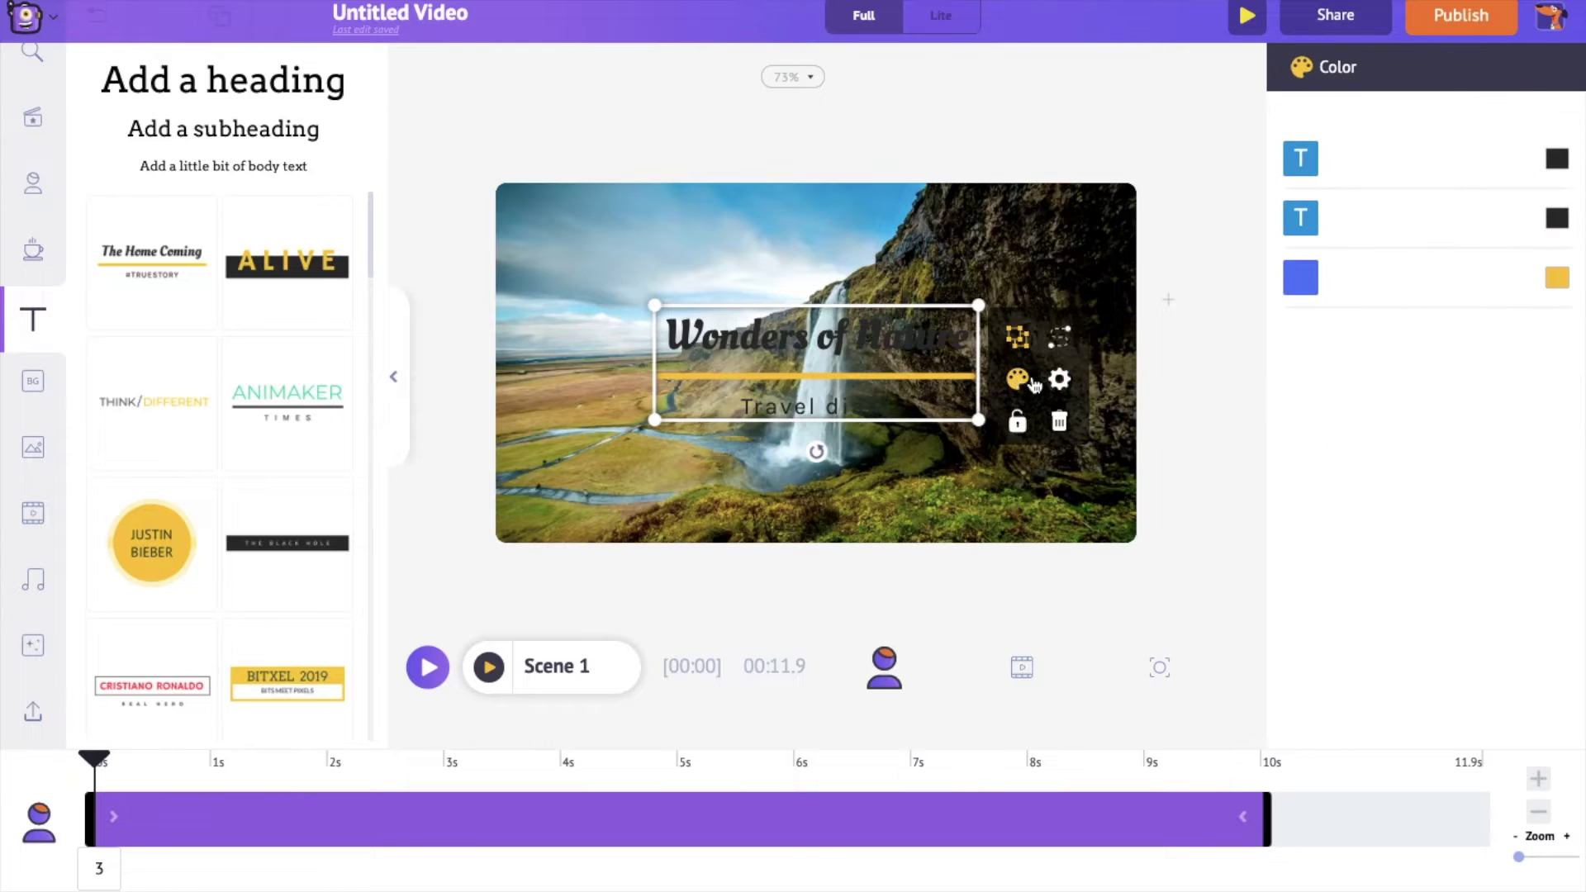
click(1557, 220)
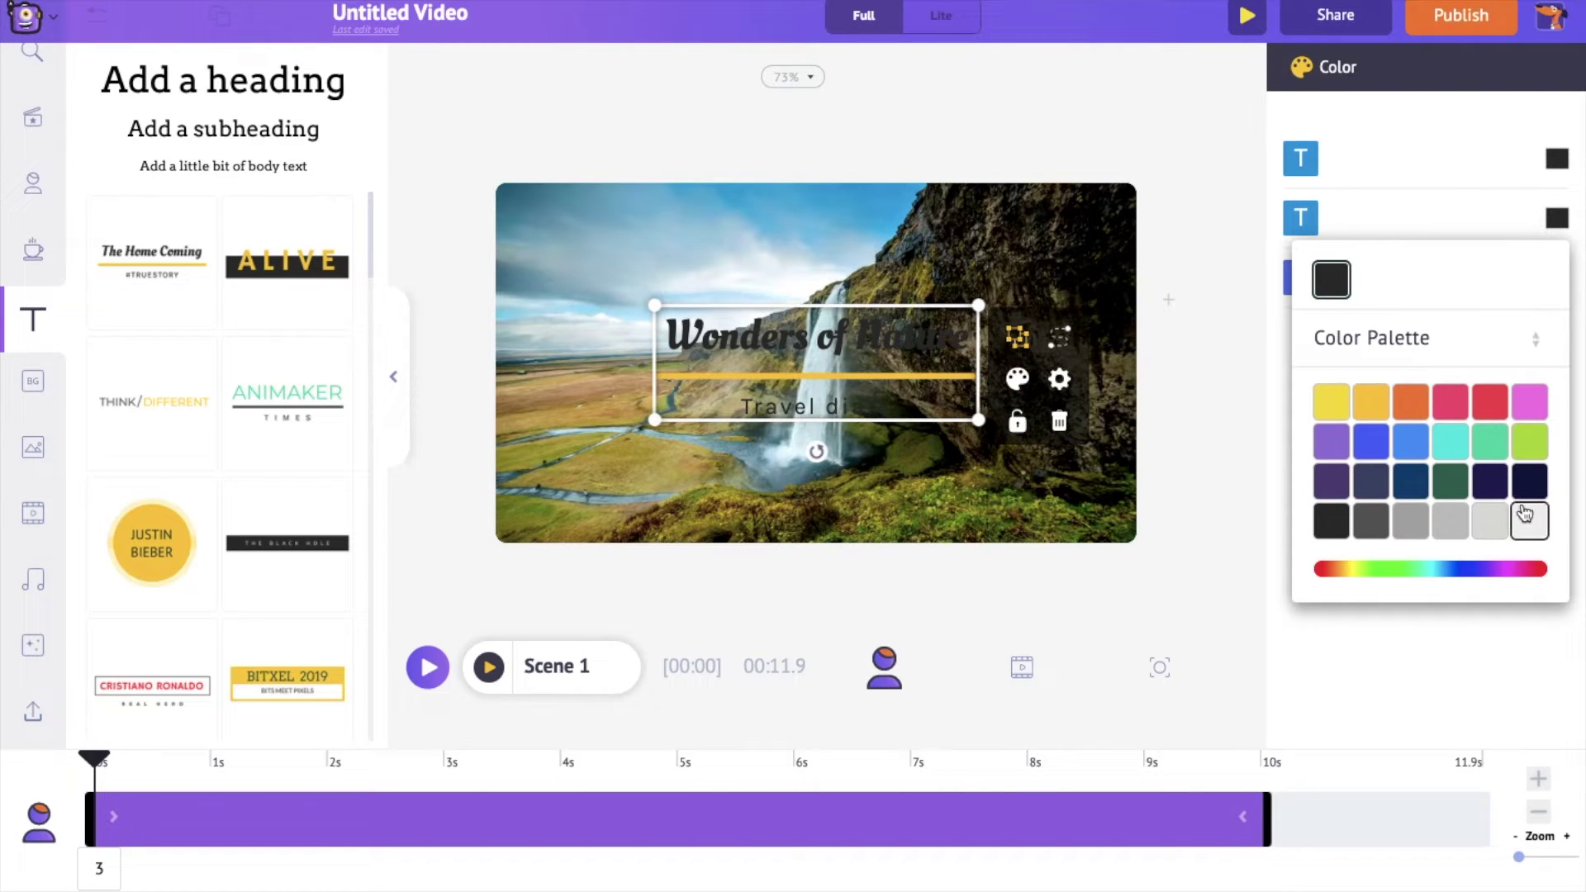
click(1529, 521)
click(1557, 165)
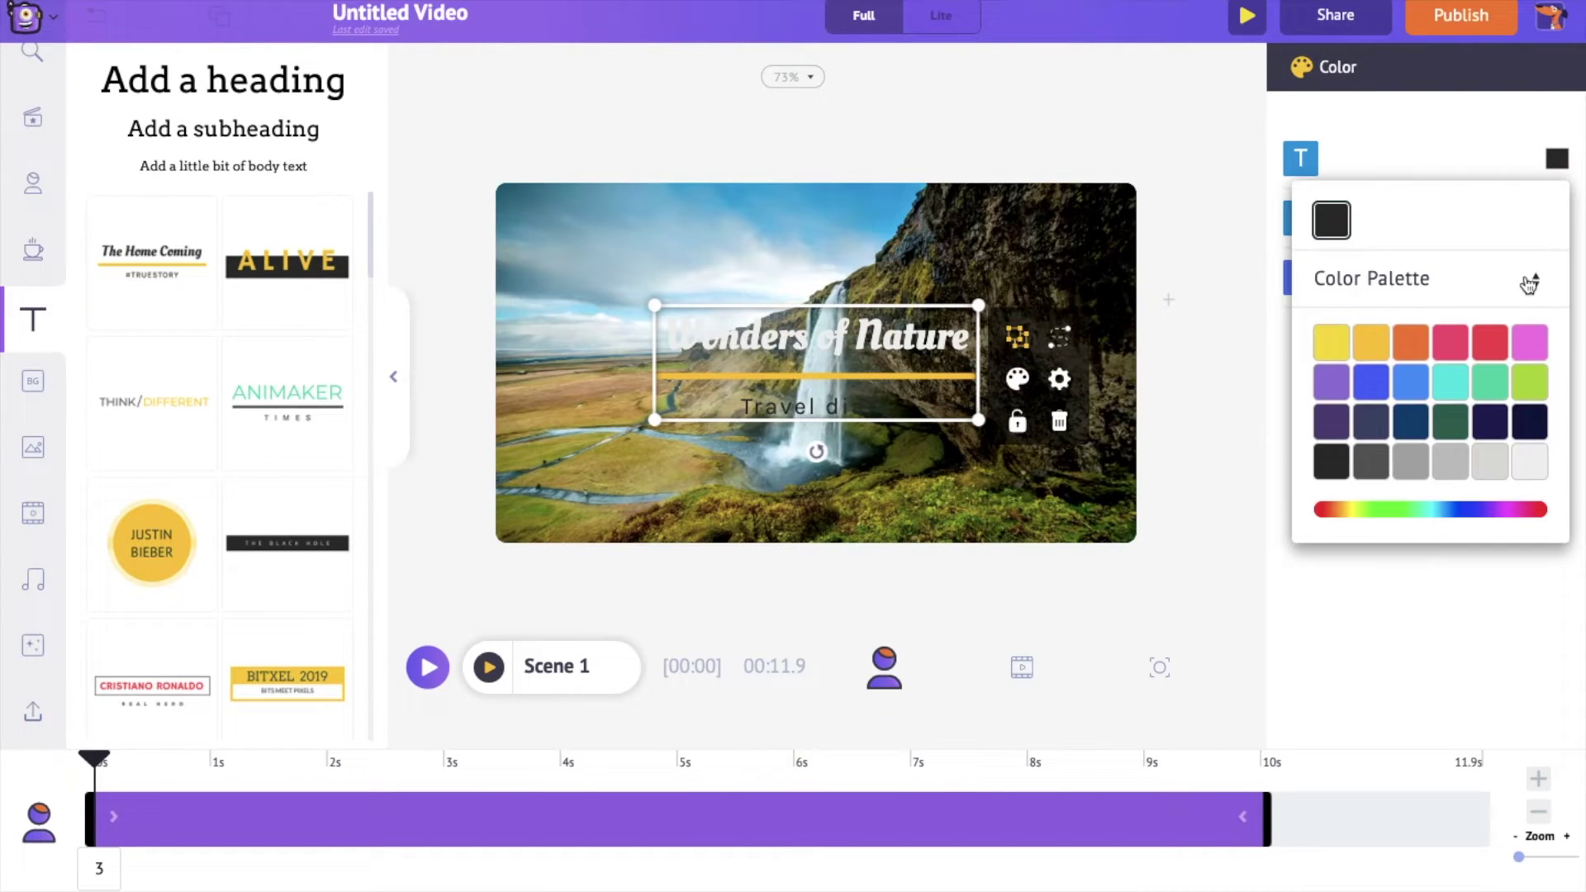
click(1529, 463)
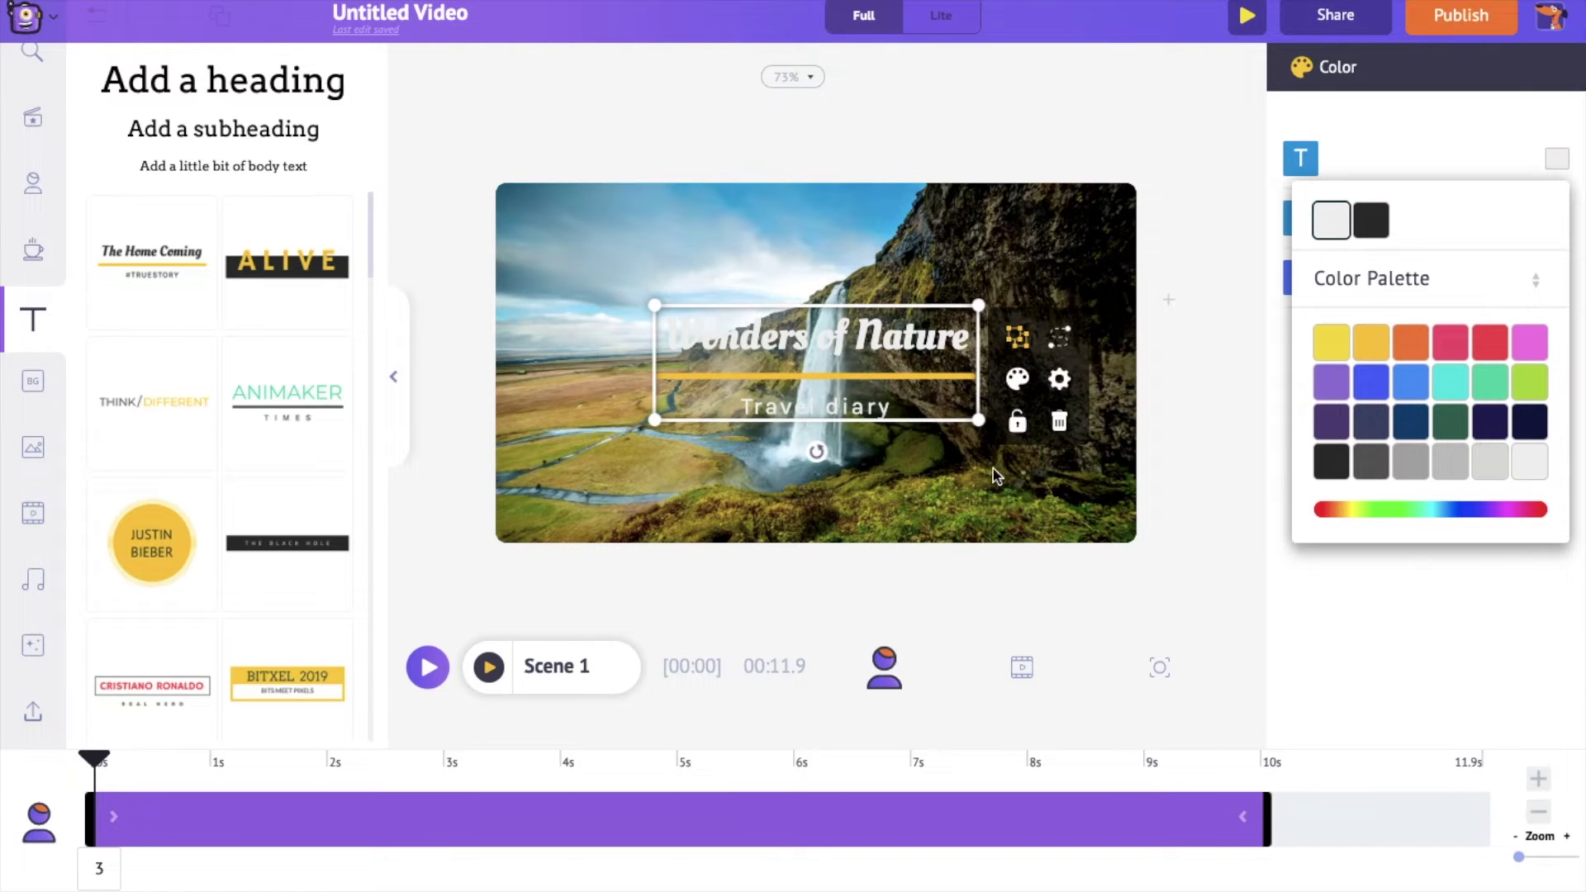
- Shrink the title and place it in the scene's lower-right corner
click(942, 457)
click(813, 413)
drag(978, 420, 1058, 455)
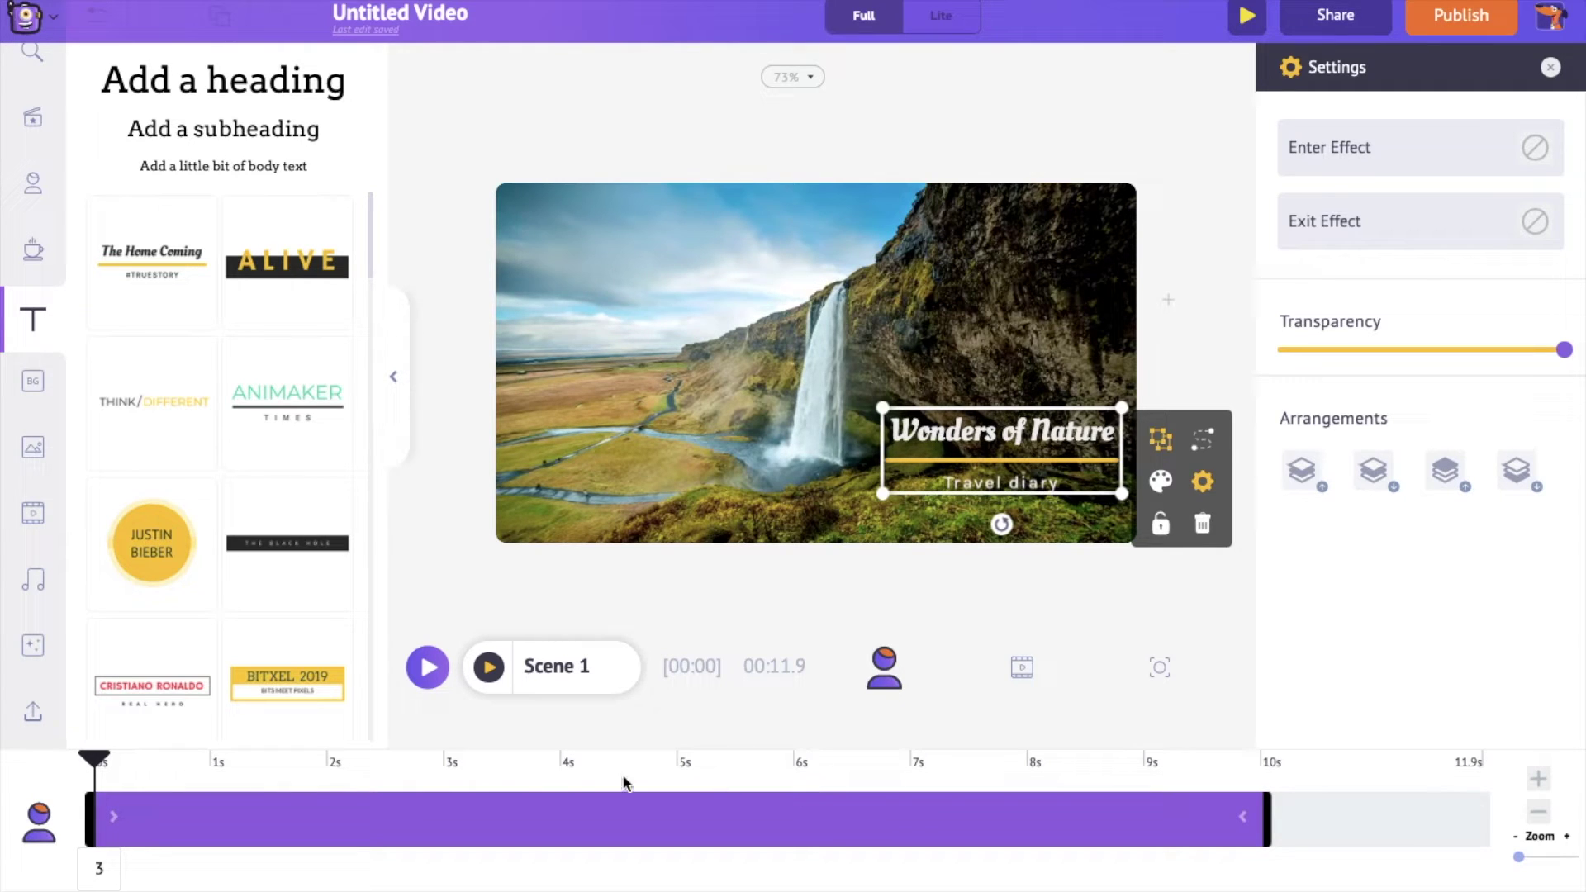
- Make the title show from about 3 to 6 seconds and preview the scene
drag(90, 809, 440, 823)
drag(1270, 817, 798, 817)
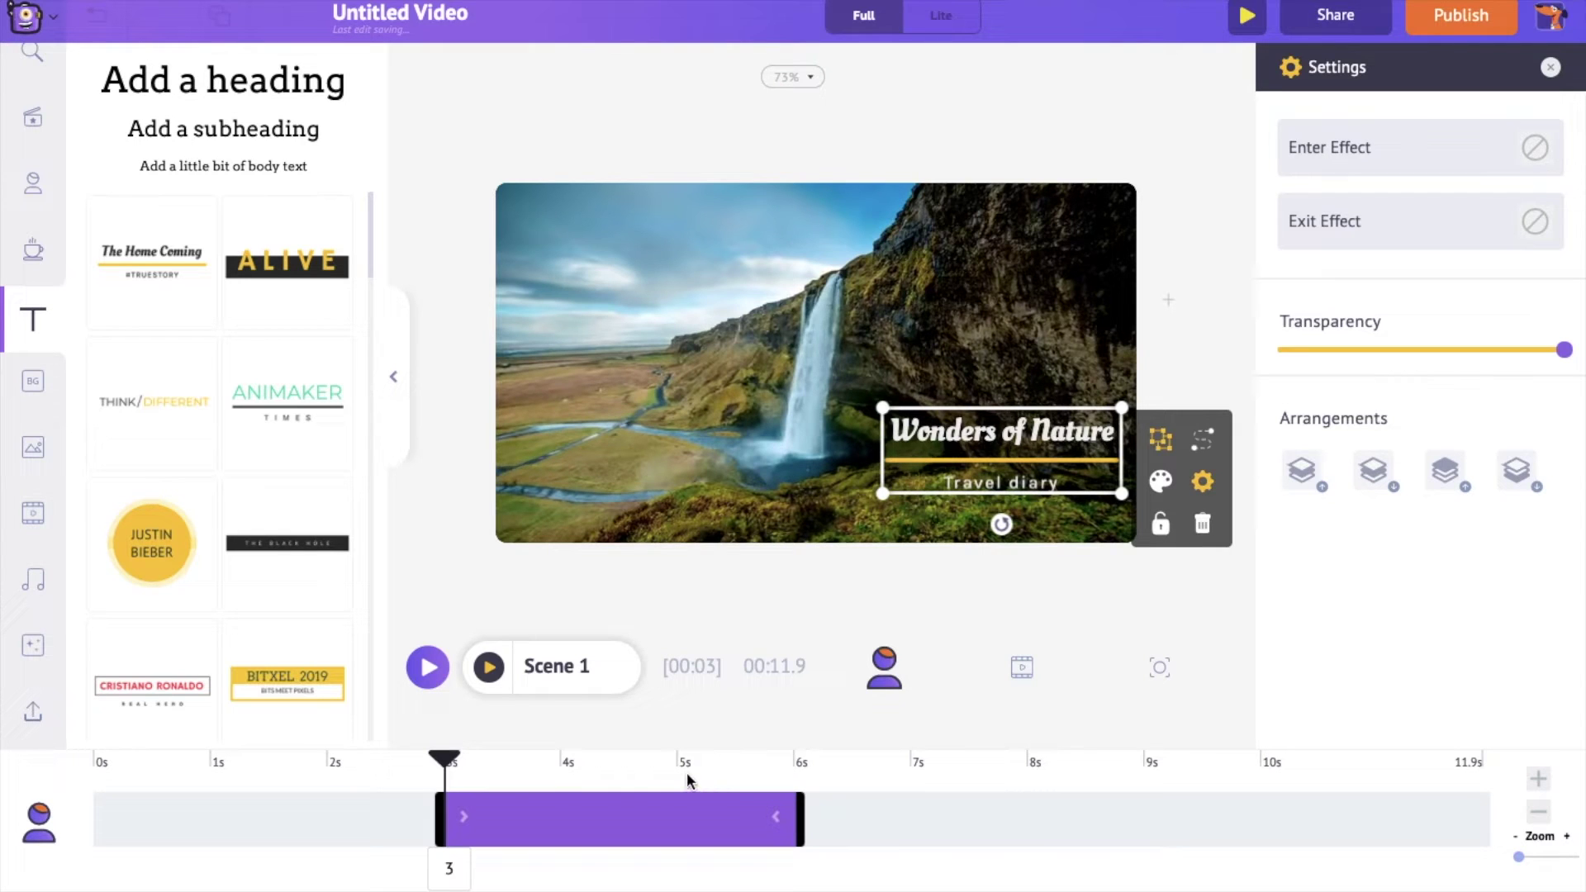
click(489, 668)
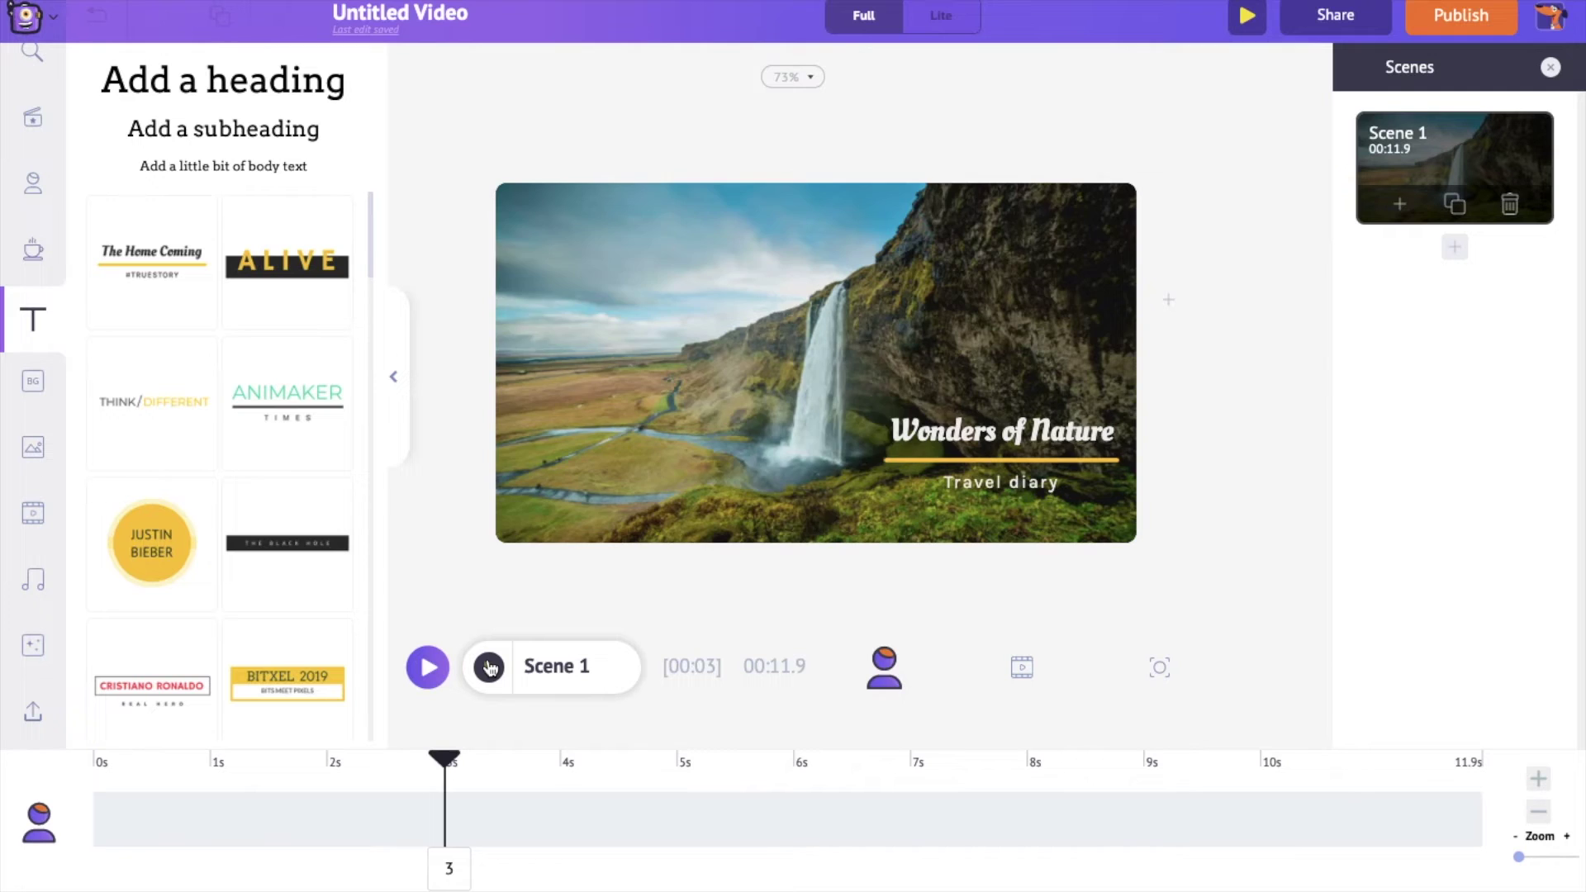
- Stop the preview and delete the Wonders of Nature title block
click(489, 667)
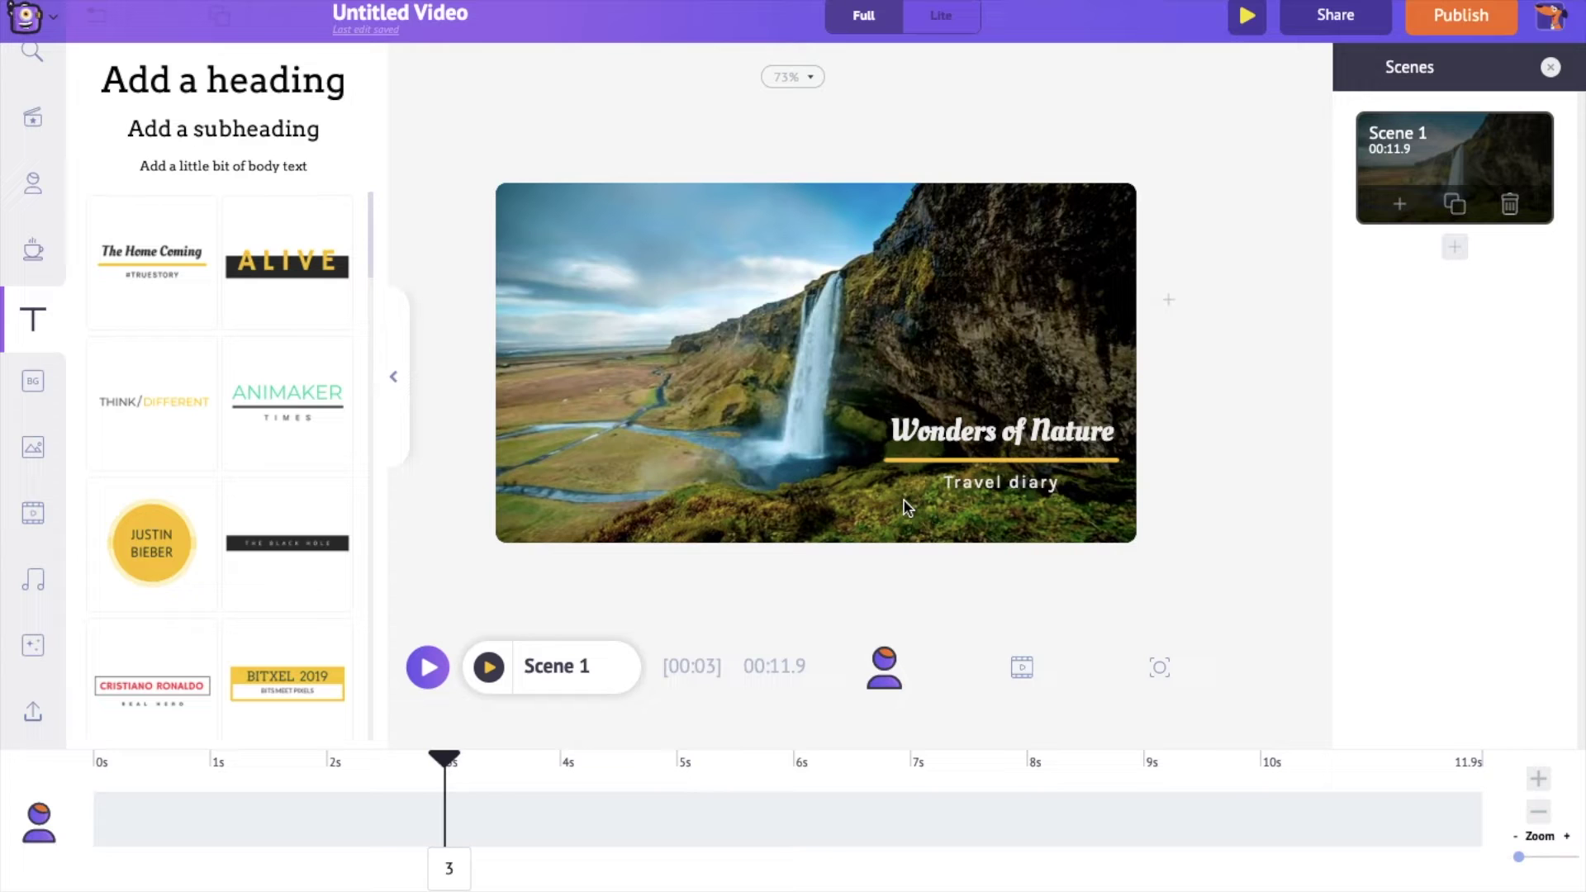
click(1045, 459)
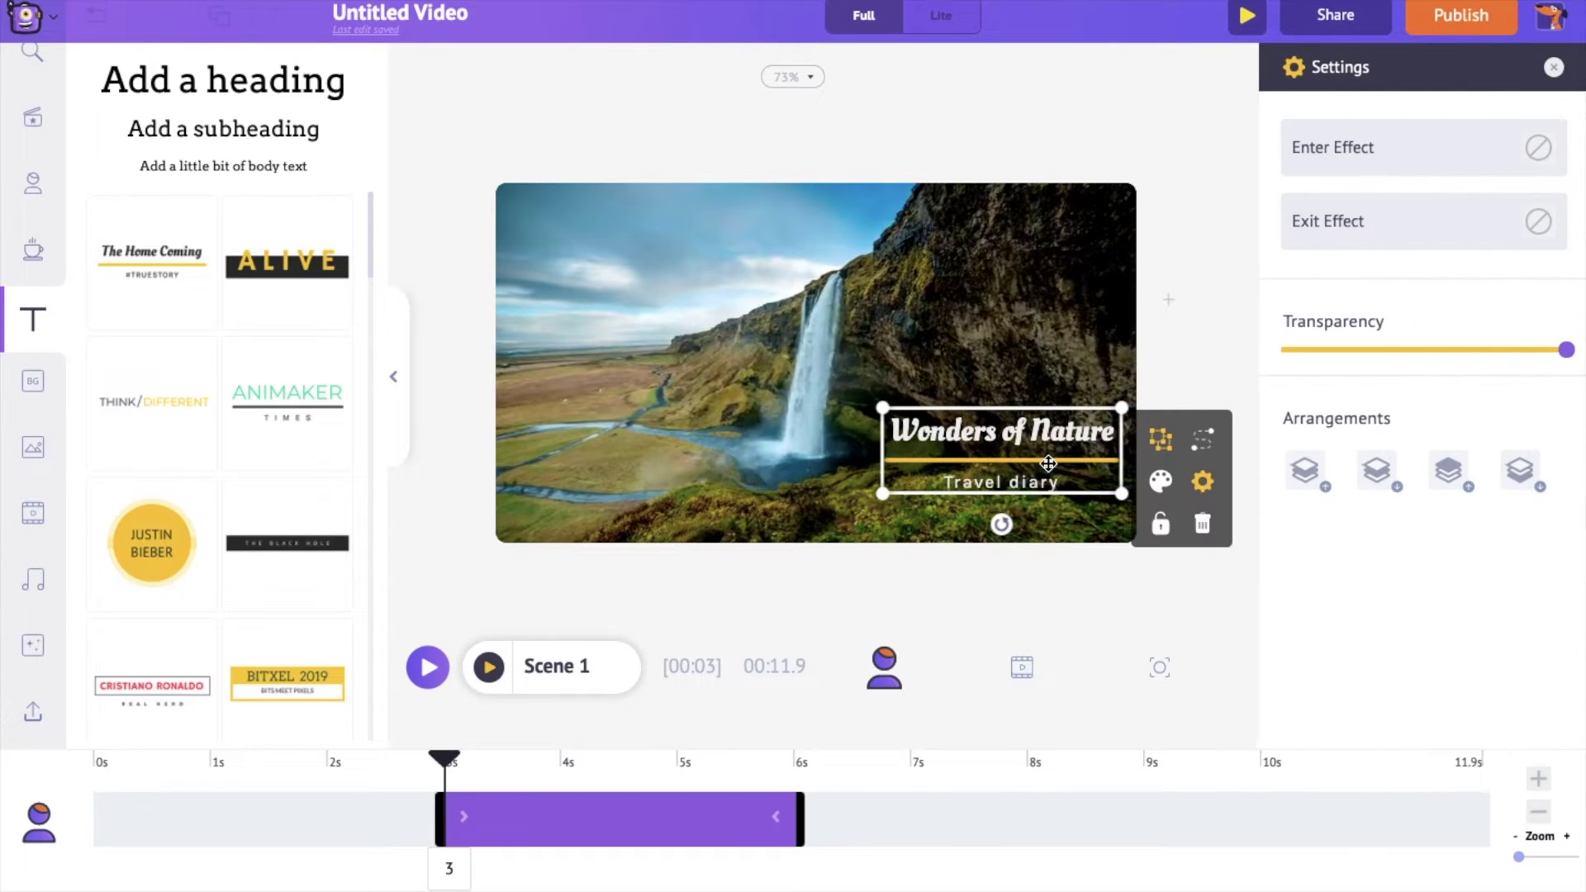
click(1203, 520)
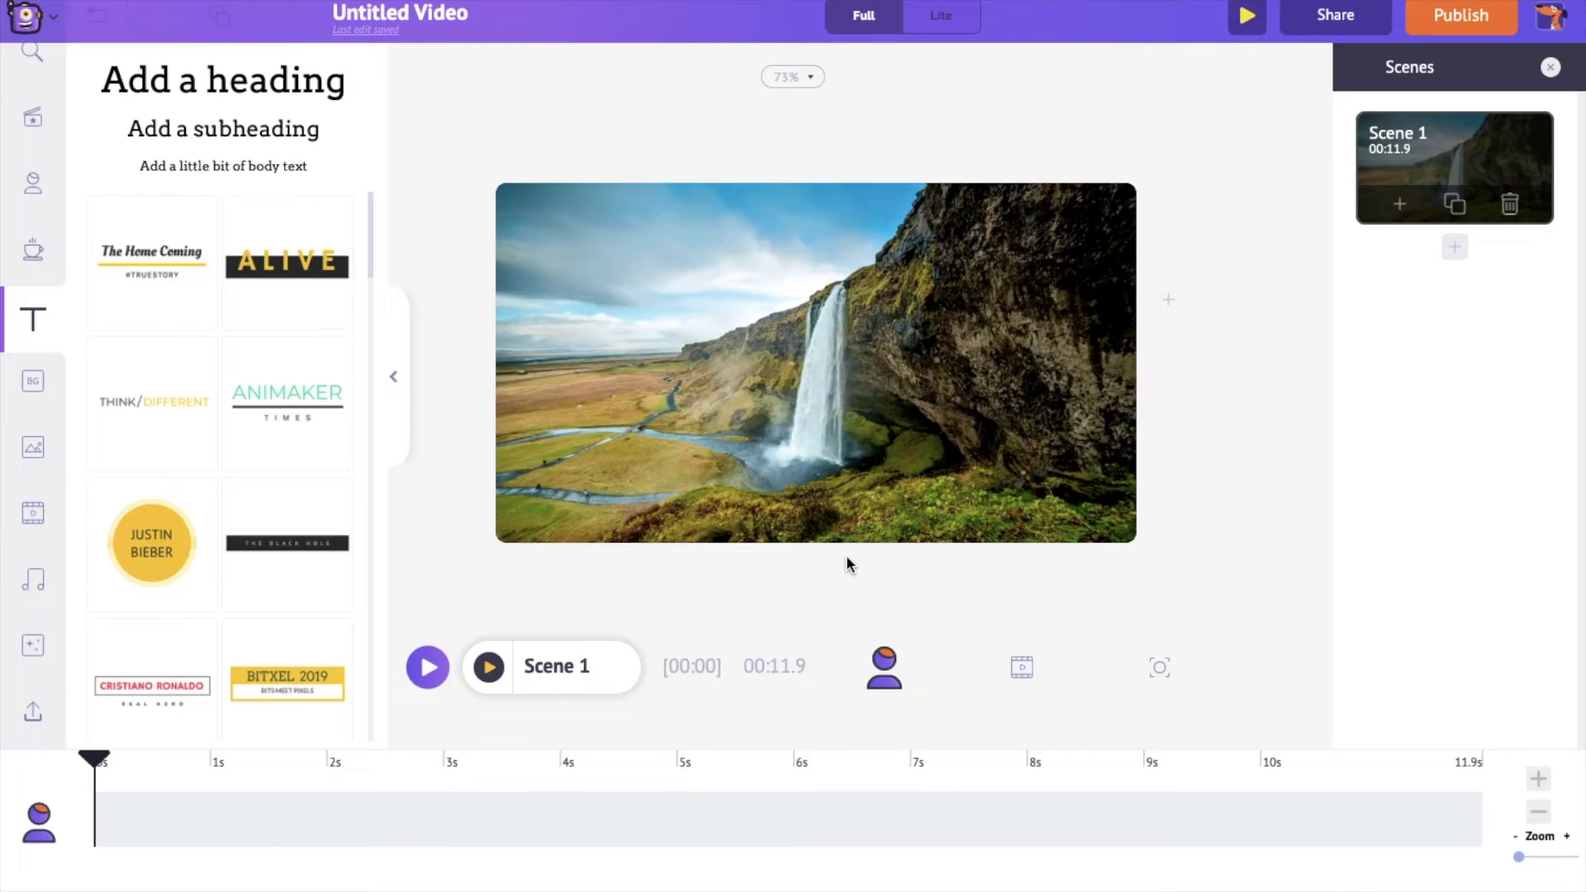
- Add a subheading reading 'Wonders of nature' in the Bowlby One SC font
click(265, 132)
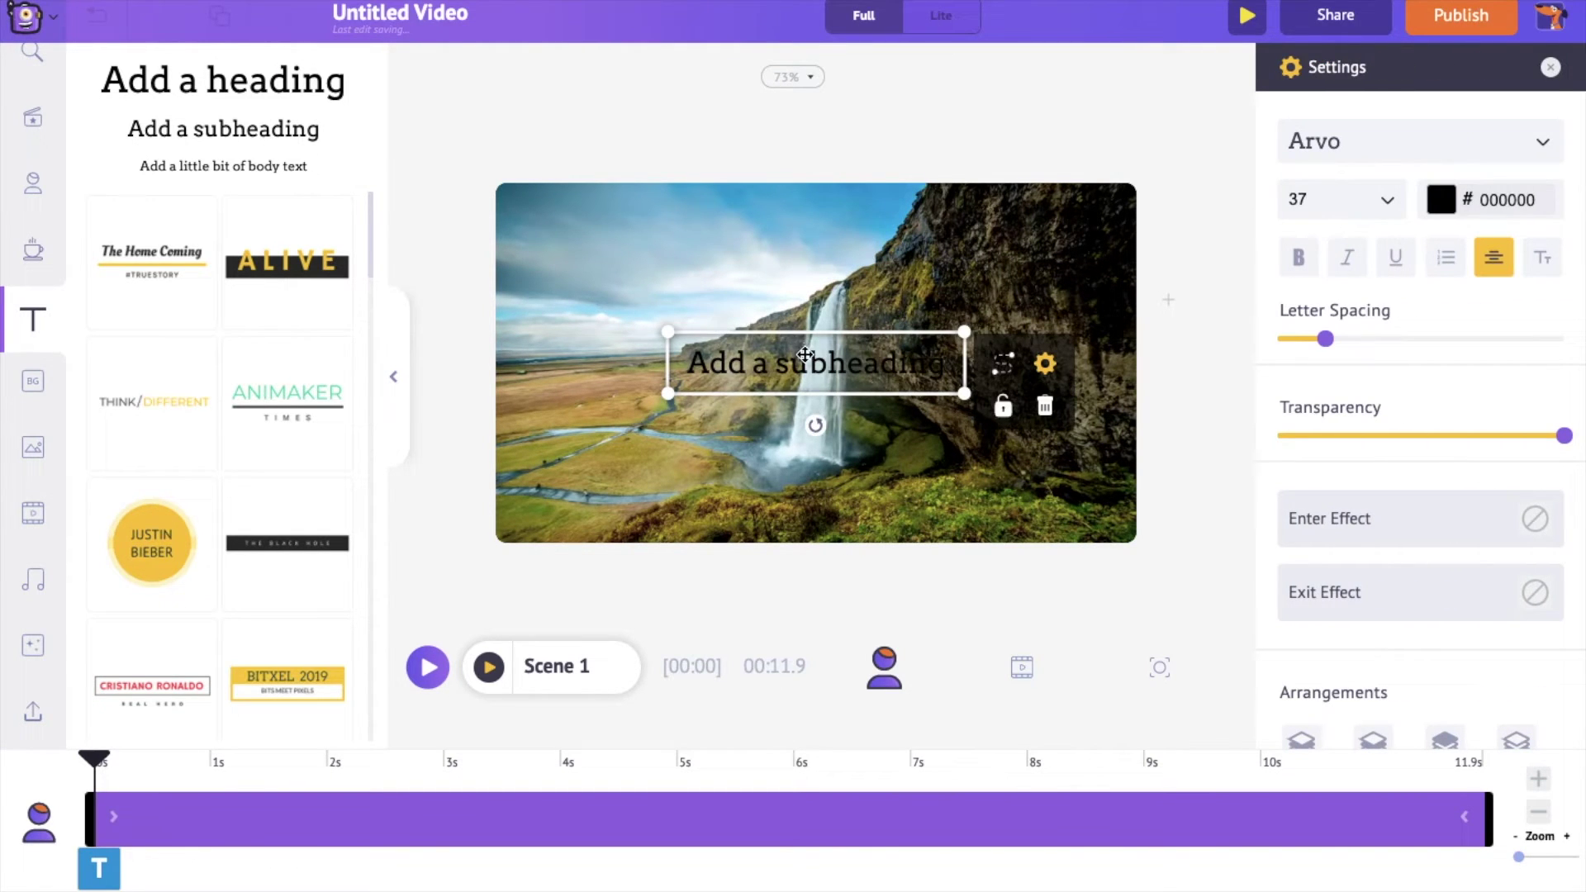
double_click(808, 360)
text(W)
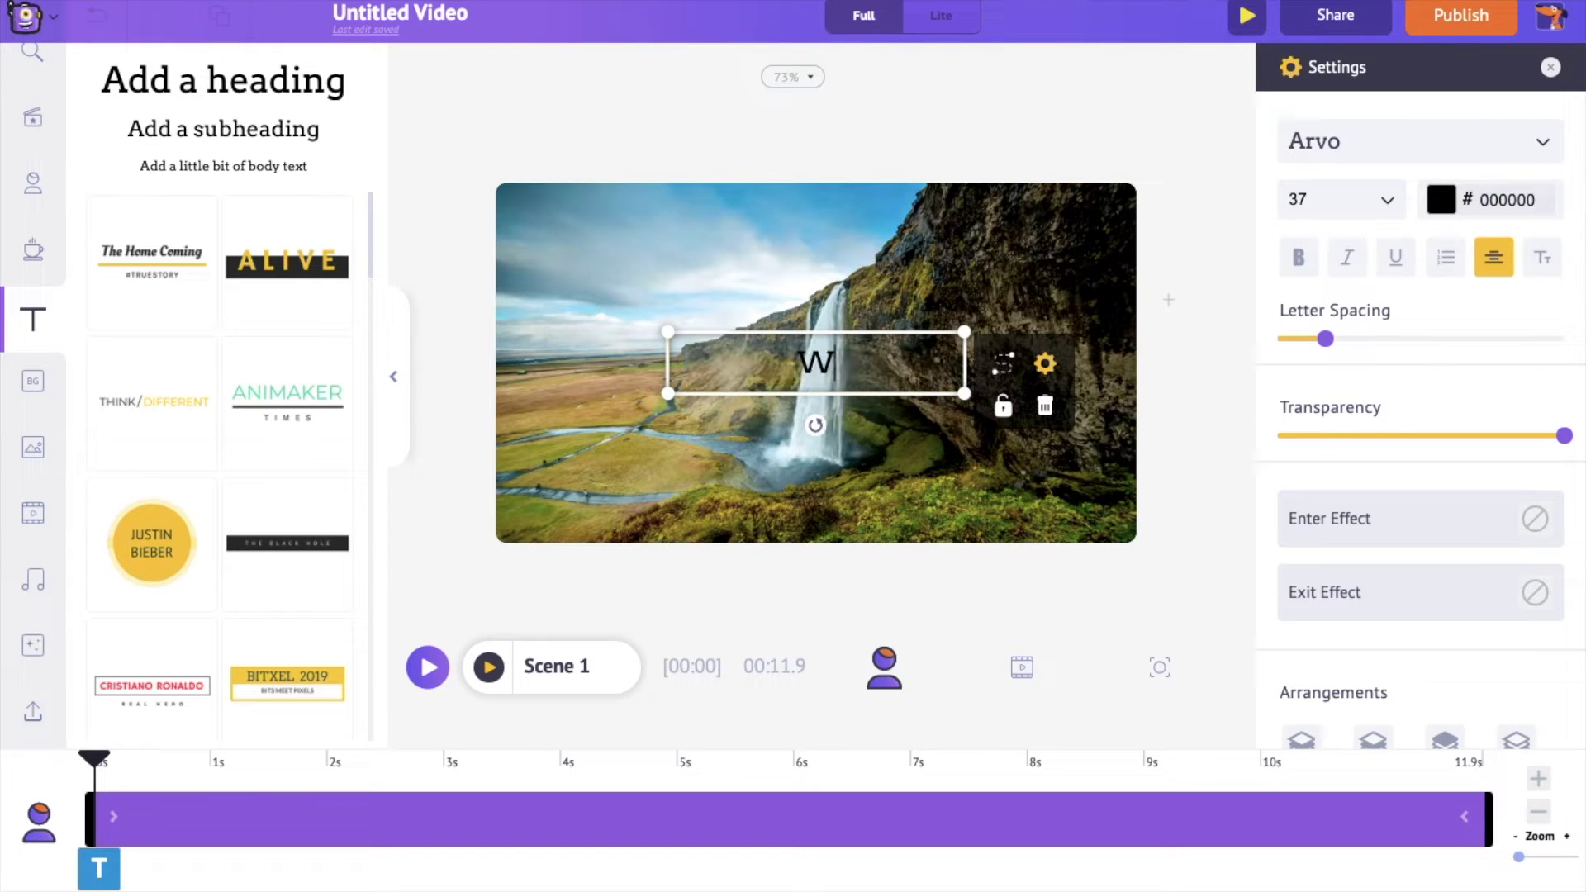
text(onders of na)
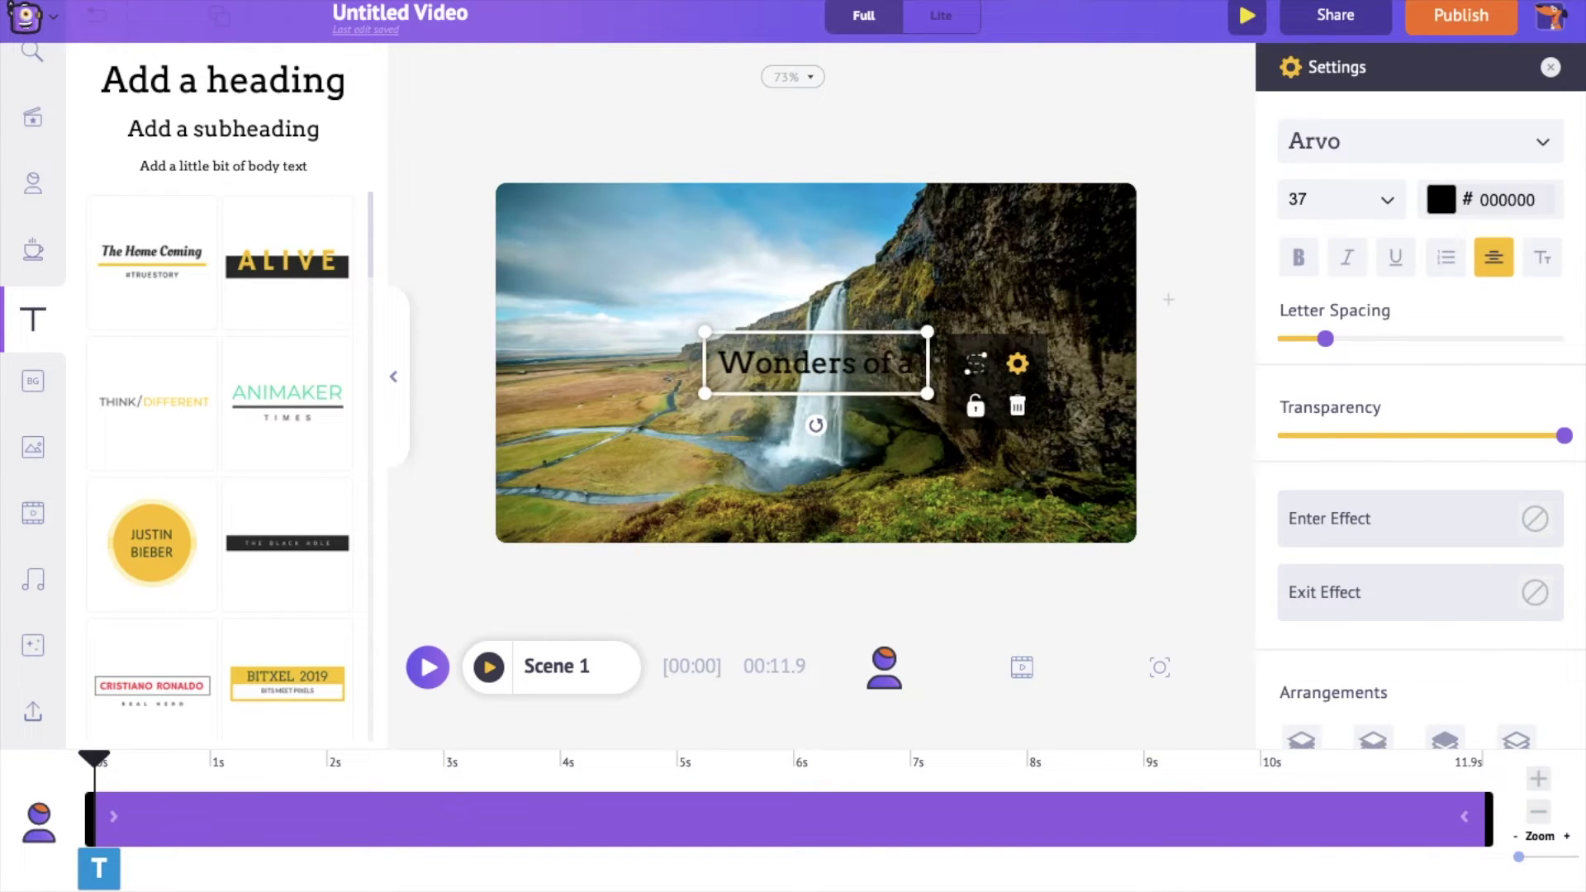
text(ture)
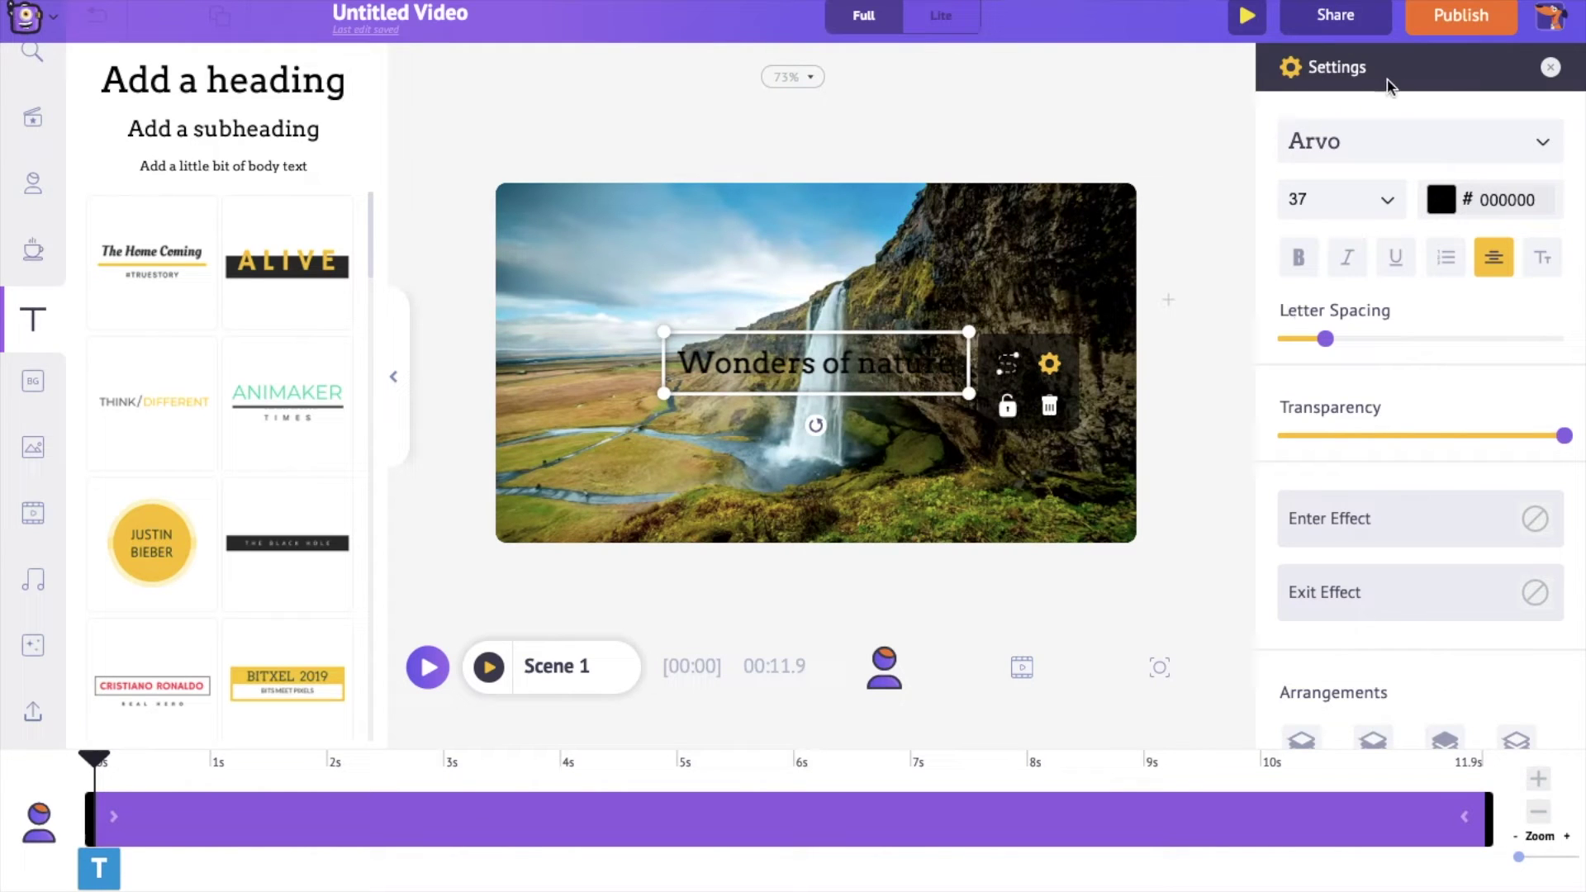
click(1549, 147)
scroll(1450, 463, down, 5)
click(1451, 347)
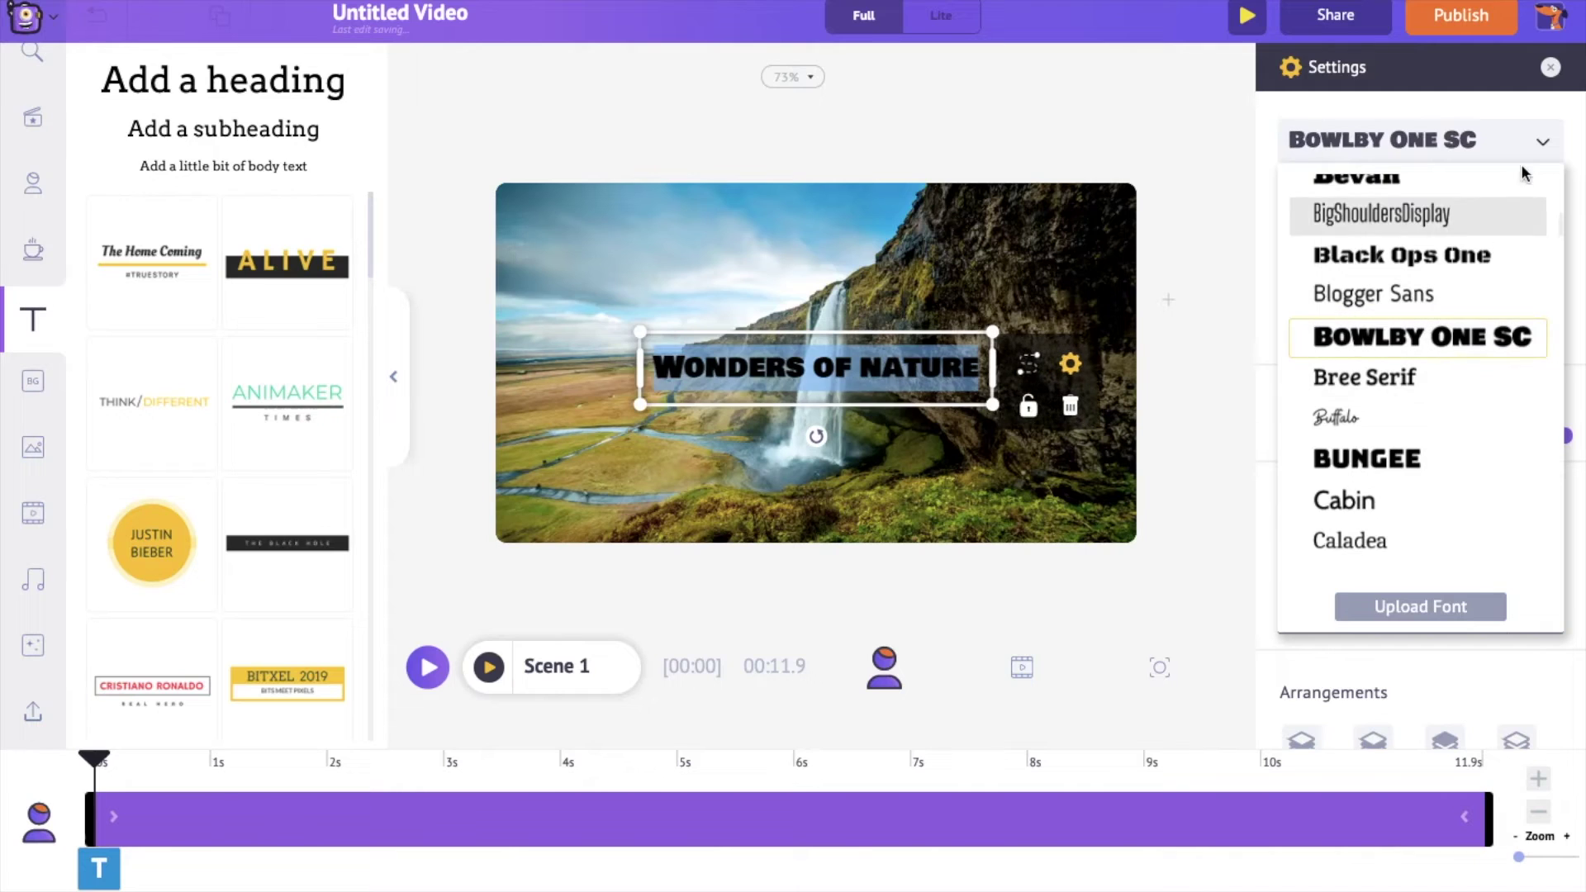
click(1543, 144)
- Set the heading to size 32 and navy colour #0E4375
click(1367, 205)
click(1367, 205)
click(1387, 200)
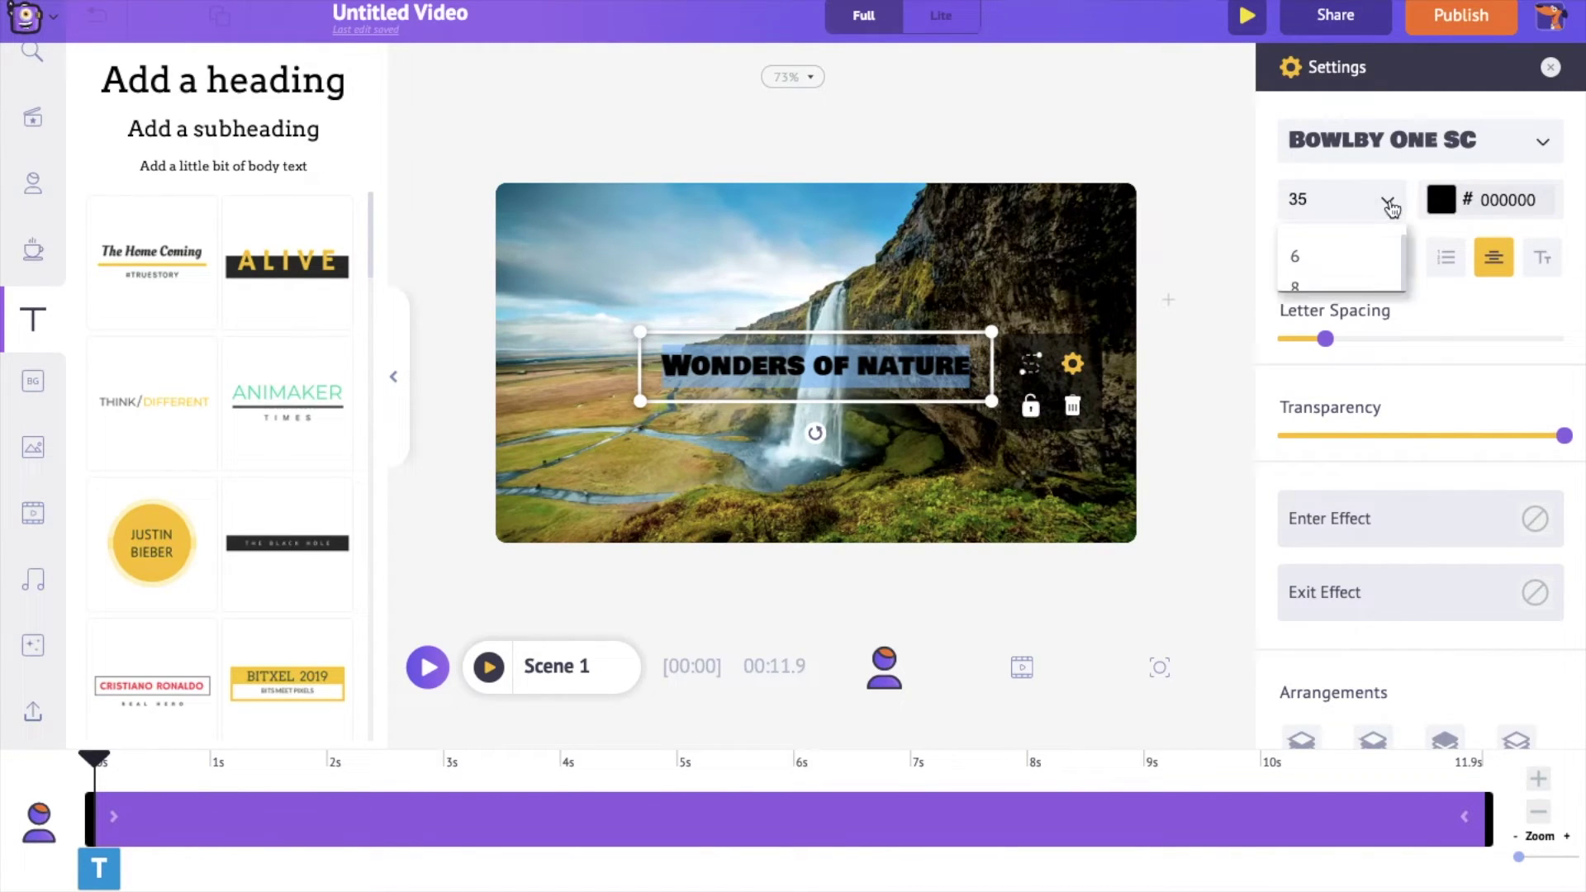
scroll(1362, 520, down, 2)
click(1320, 507)
click(1454, 309)
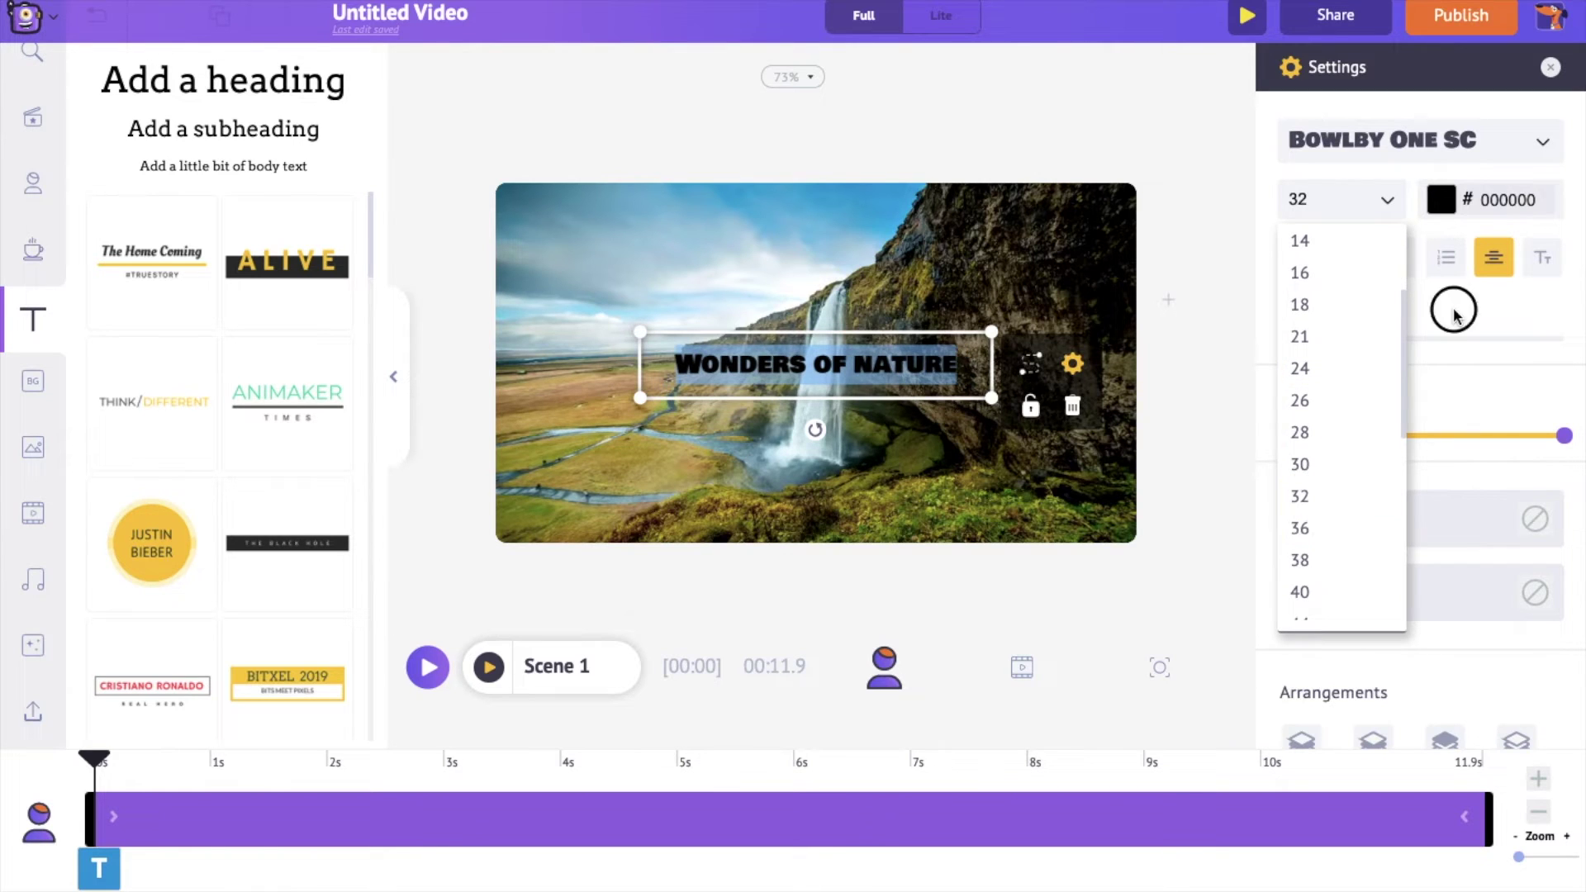
click(1444, 201)
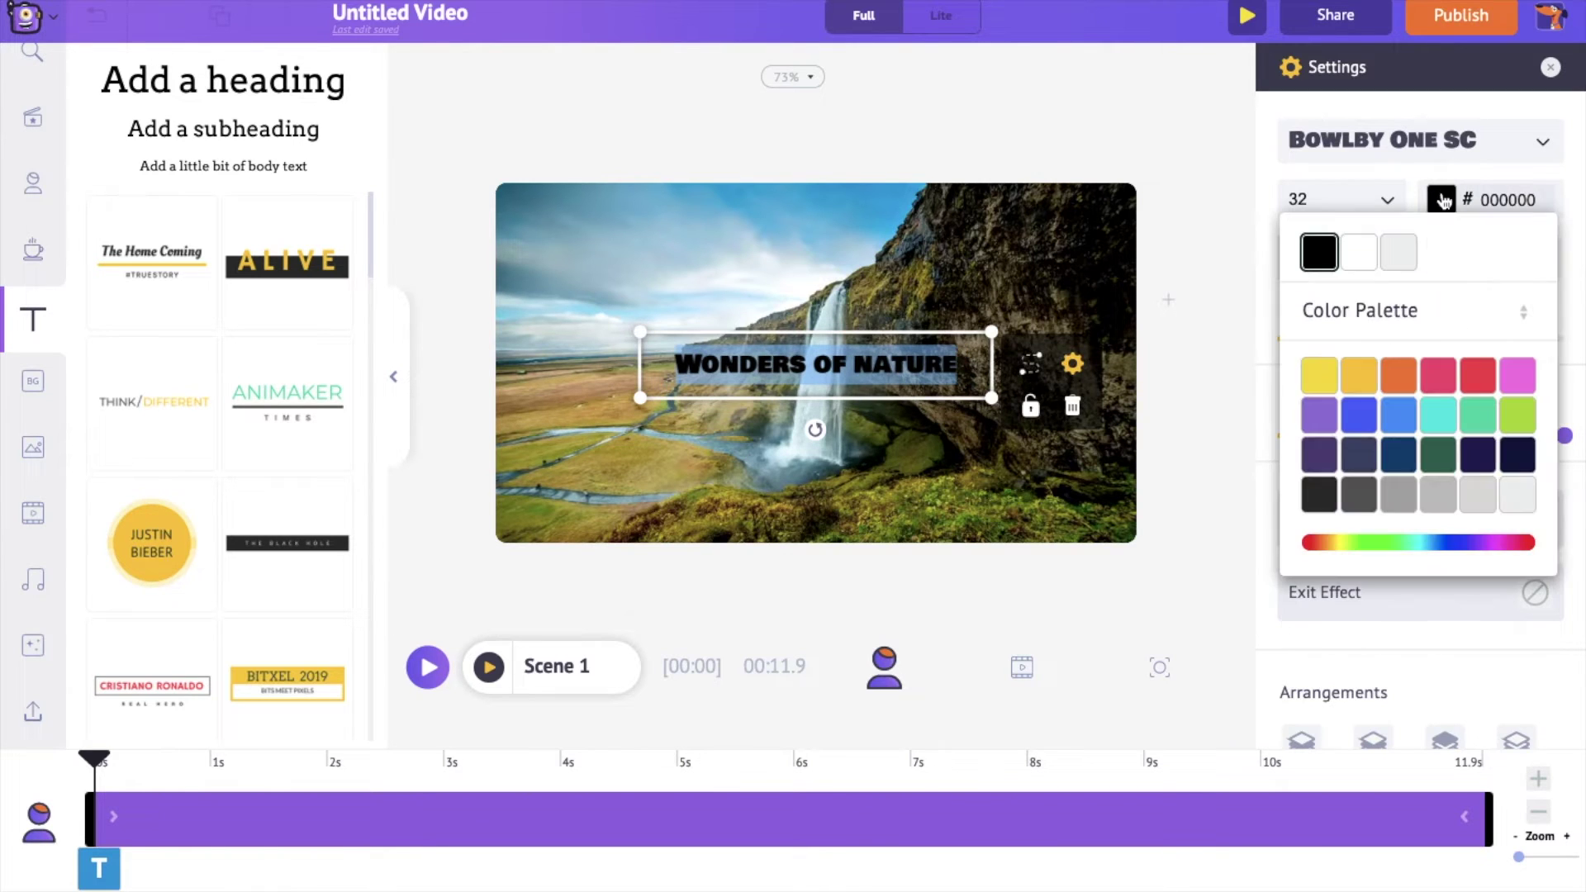
click(1399, 454)
- Move the heading to the top-left of the scene, keeping full opacity
drag(921, 372, 800, 241)
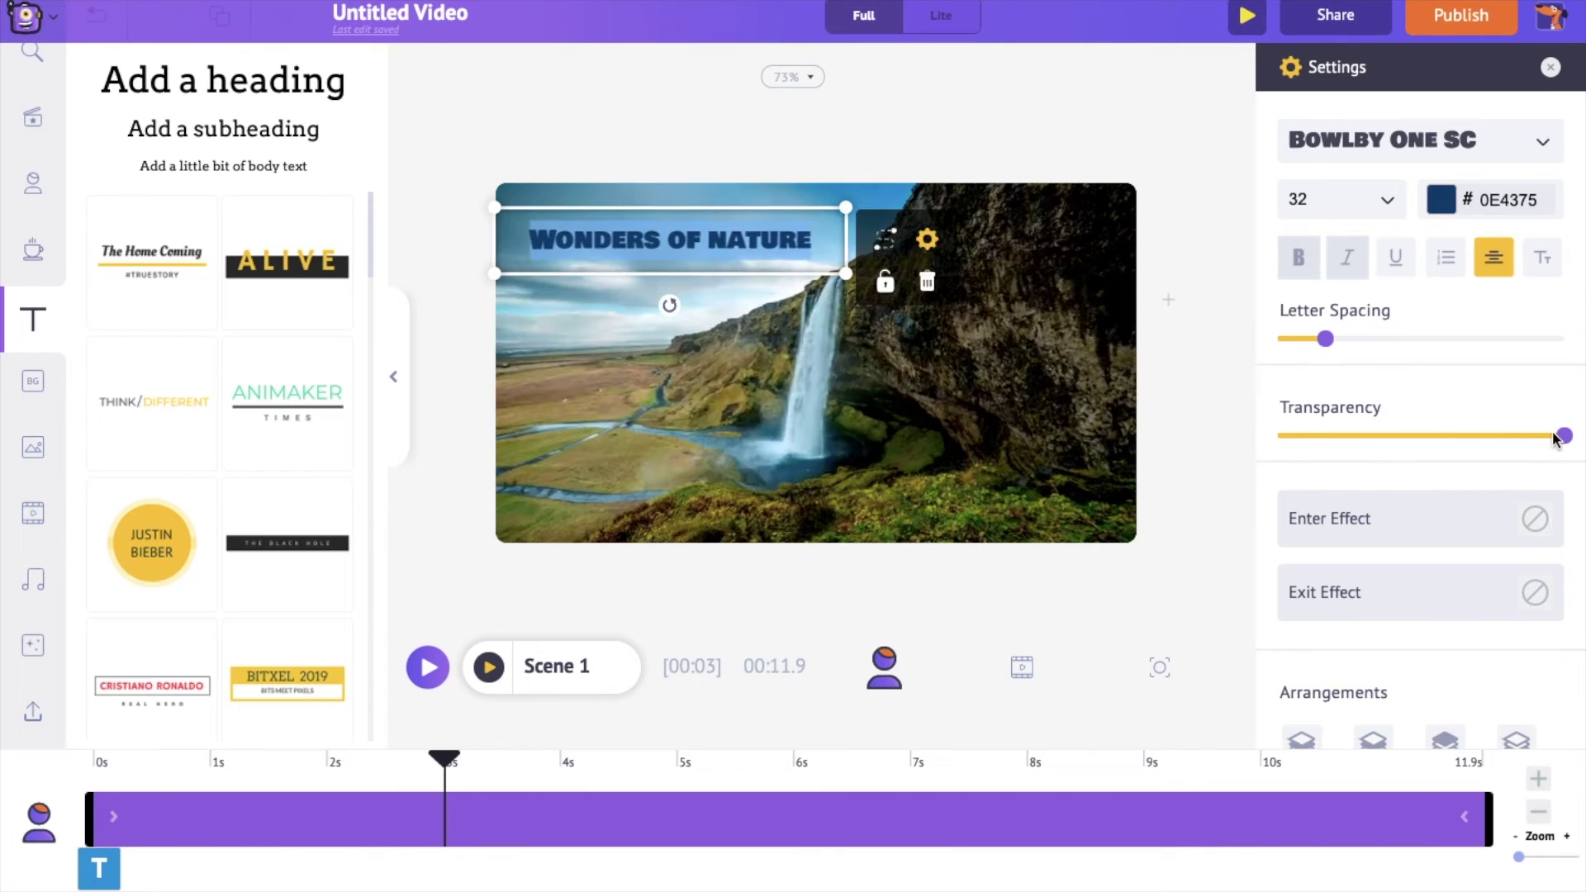
click(1563, 435)
mouse_move(1566, 442)
mouse_down()
mouse_move(1338, 436)
mouse_move(1564, 435)
mouse_up()
- Give the heading a Type Write entrance effect and adjust its length on the timeline
click(1369, 519)
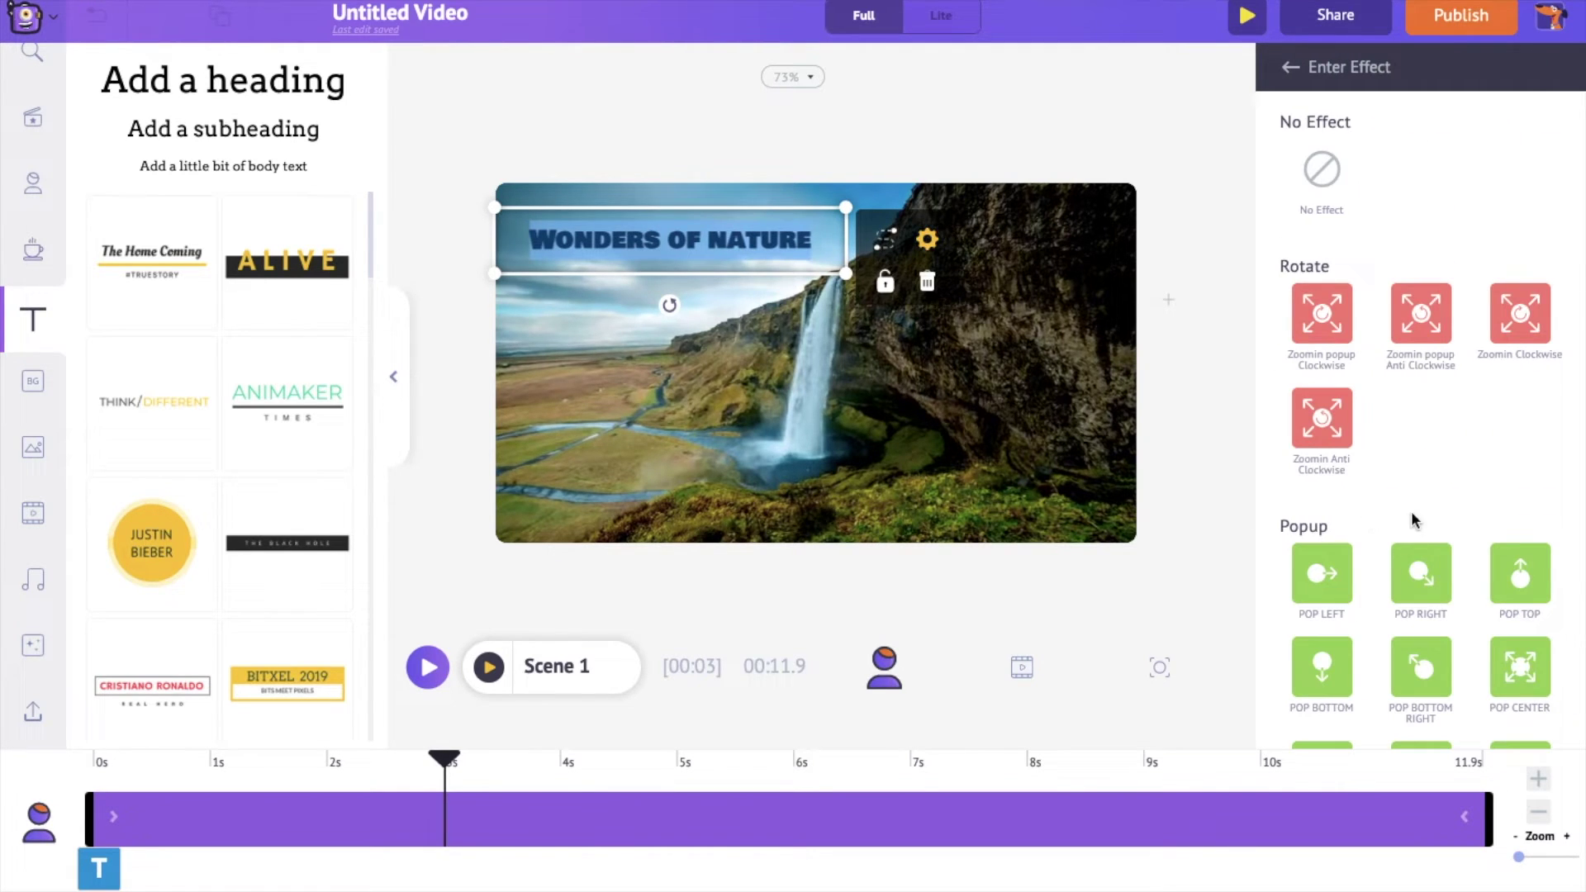
scroll(1406, 533, down, 15)
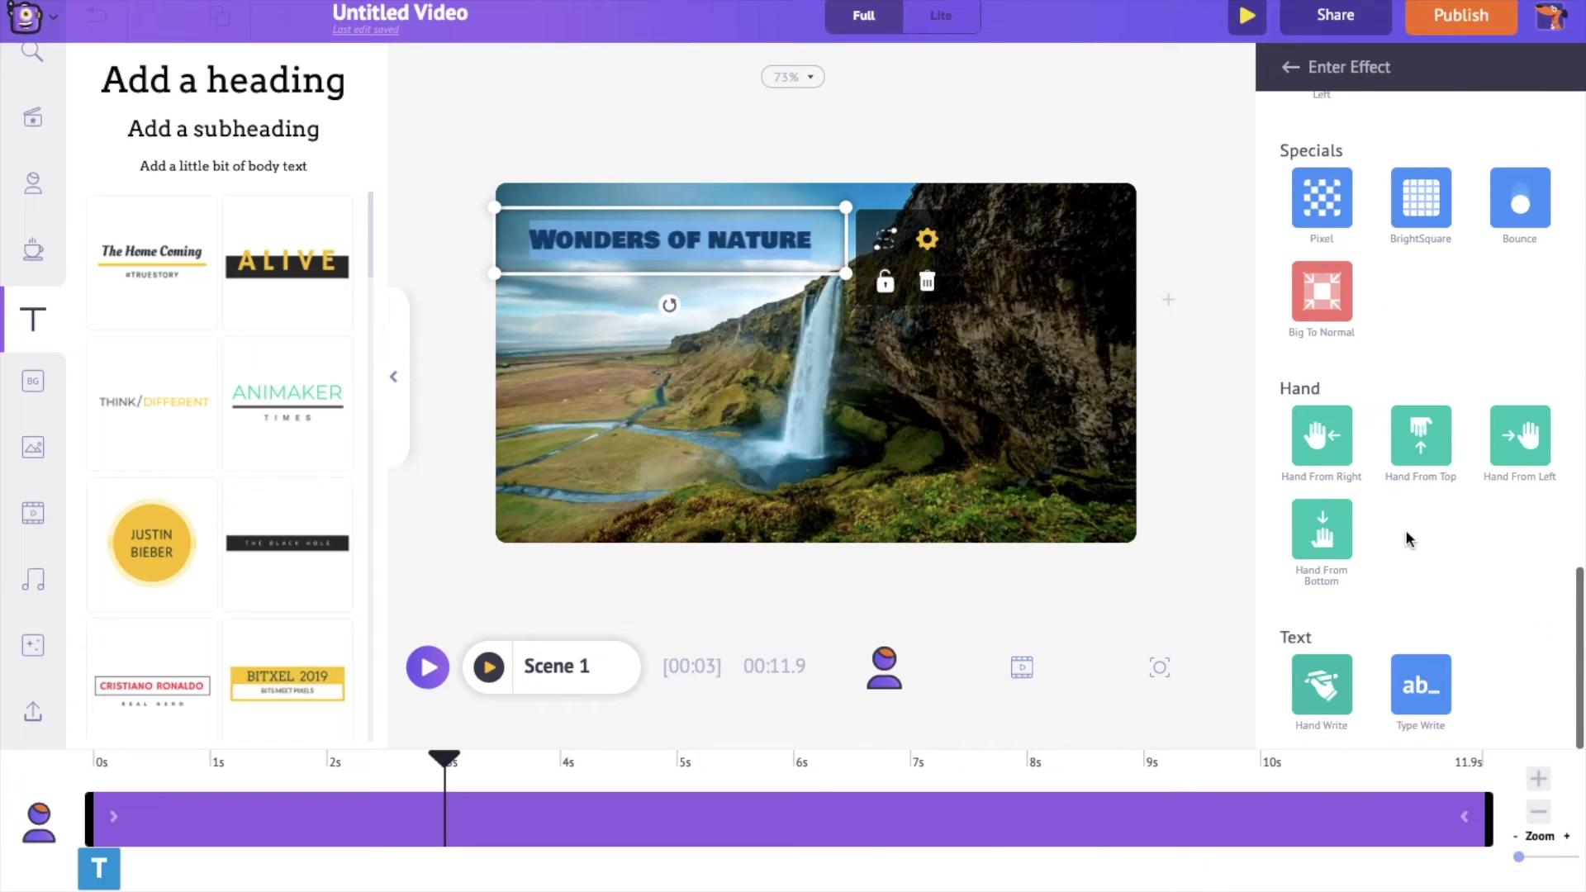
click(1418, 706)
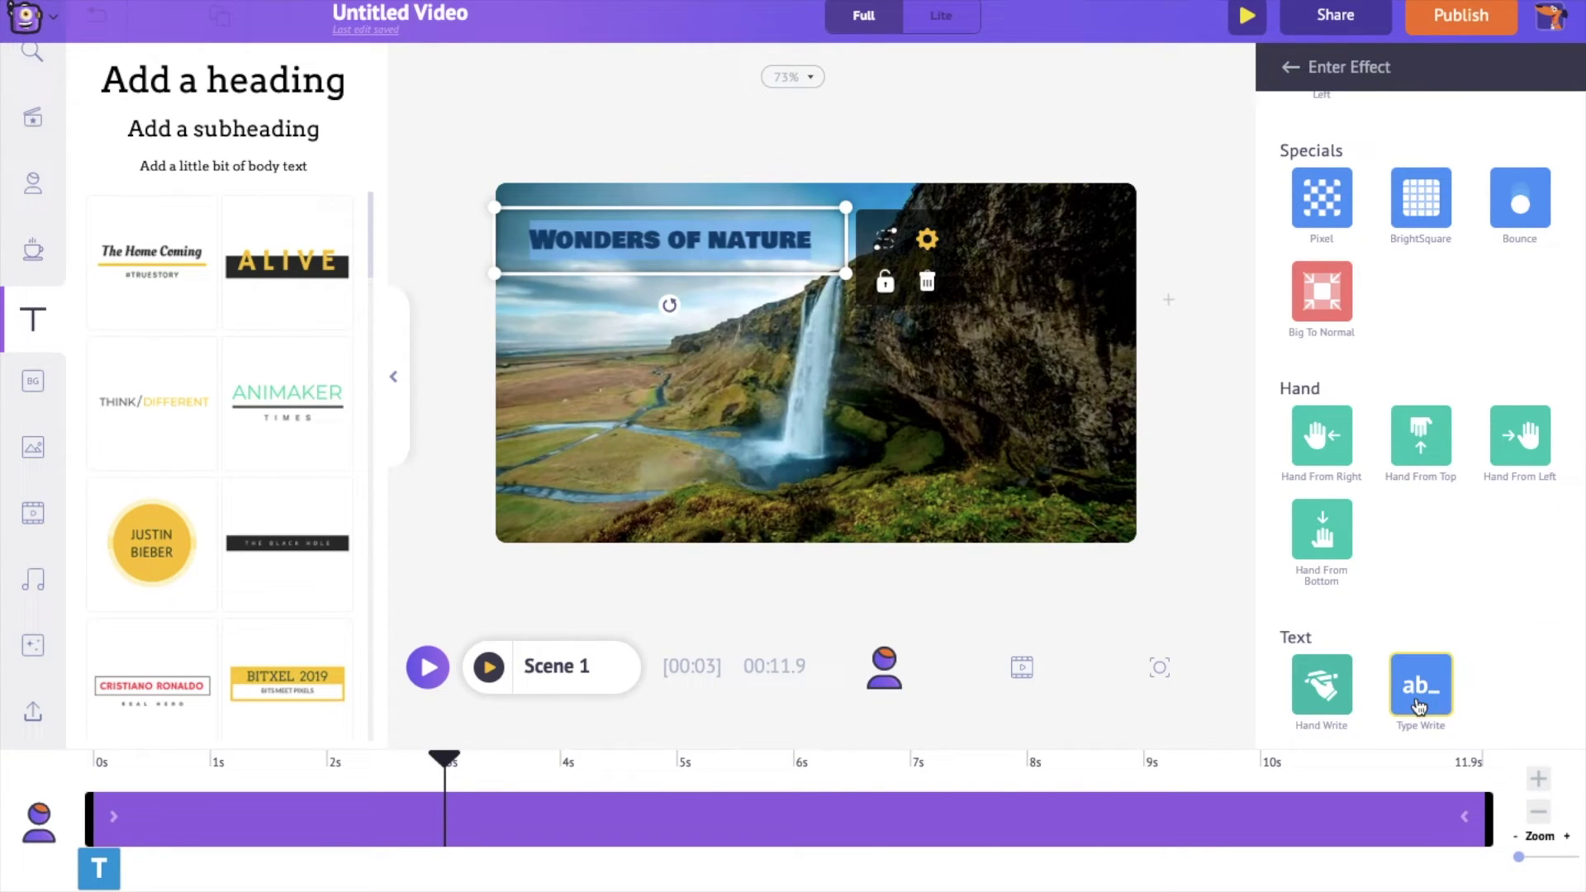
click(1419, 706)
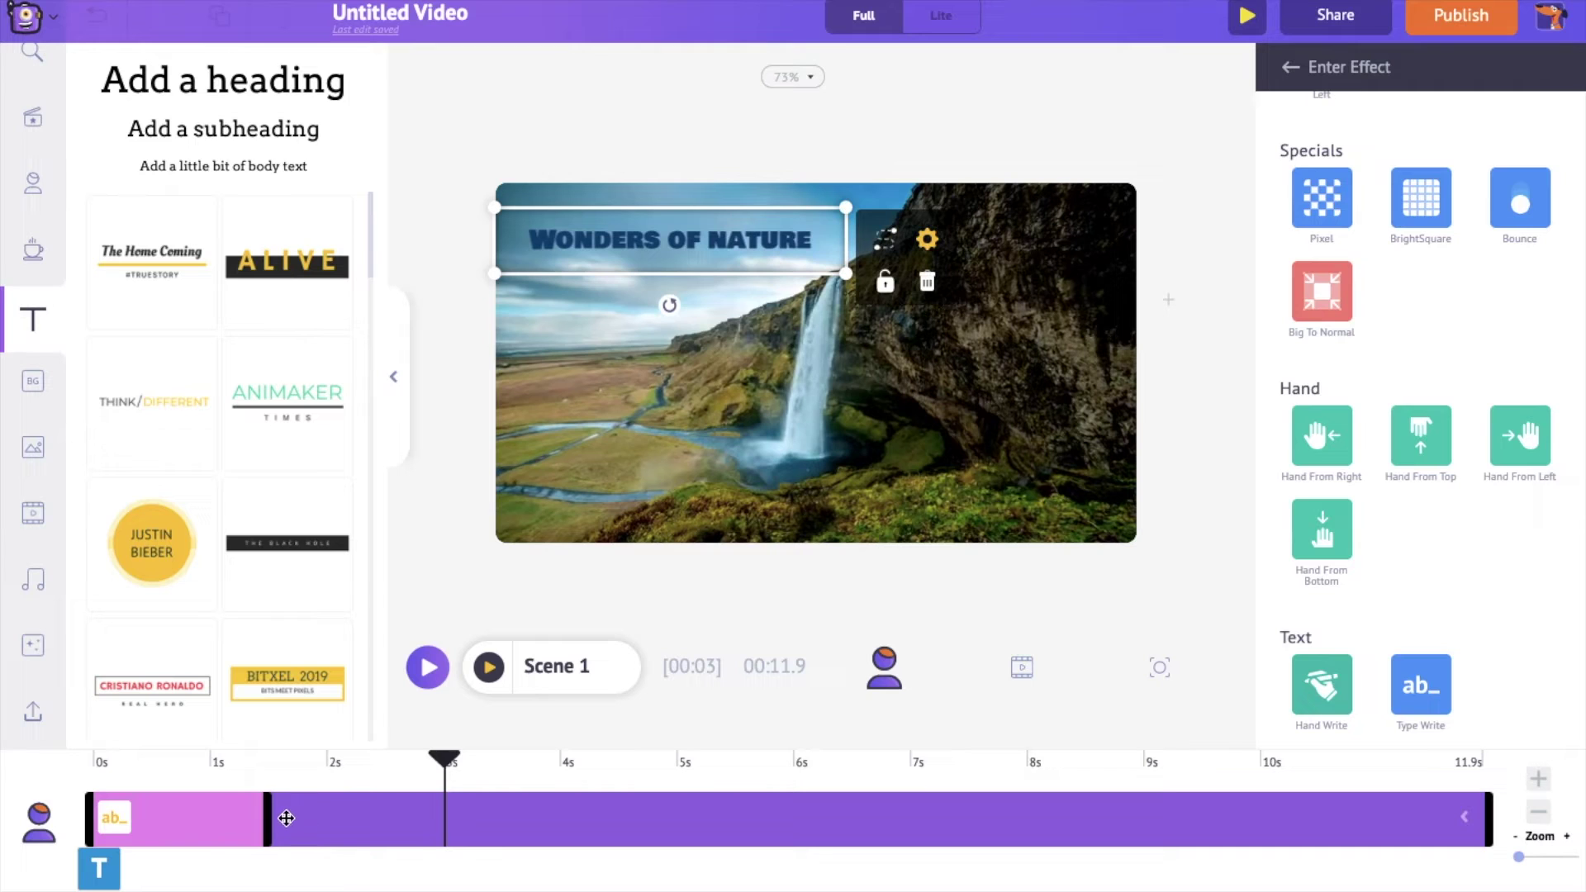
mouse_move(269, 814)
mouse_down()
mouse_move(549, 821)
mouse_move(207, 793)
mouse_move(264, 799)
mouse_up()
click(489, 666)
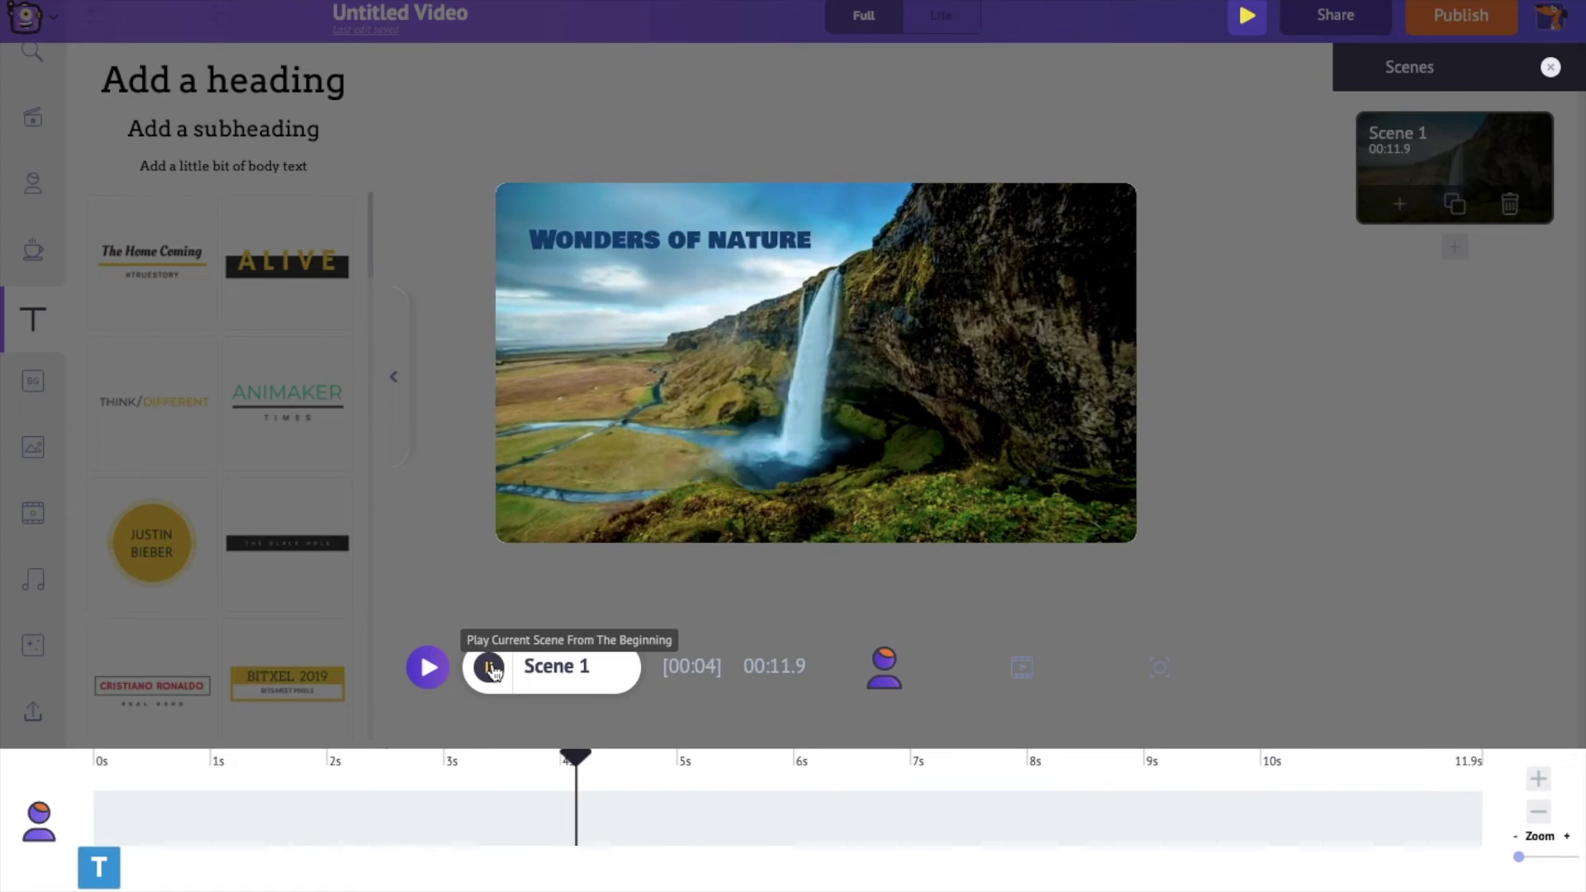
click(490, 668)
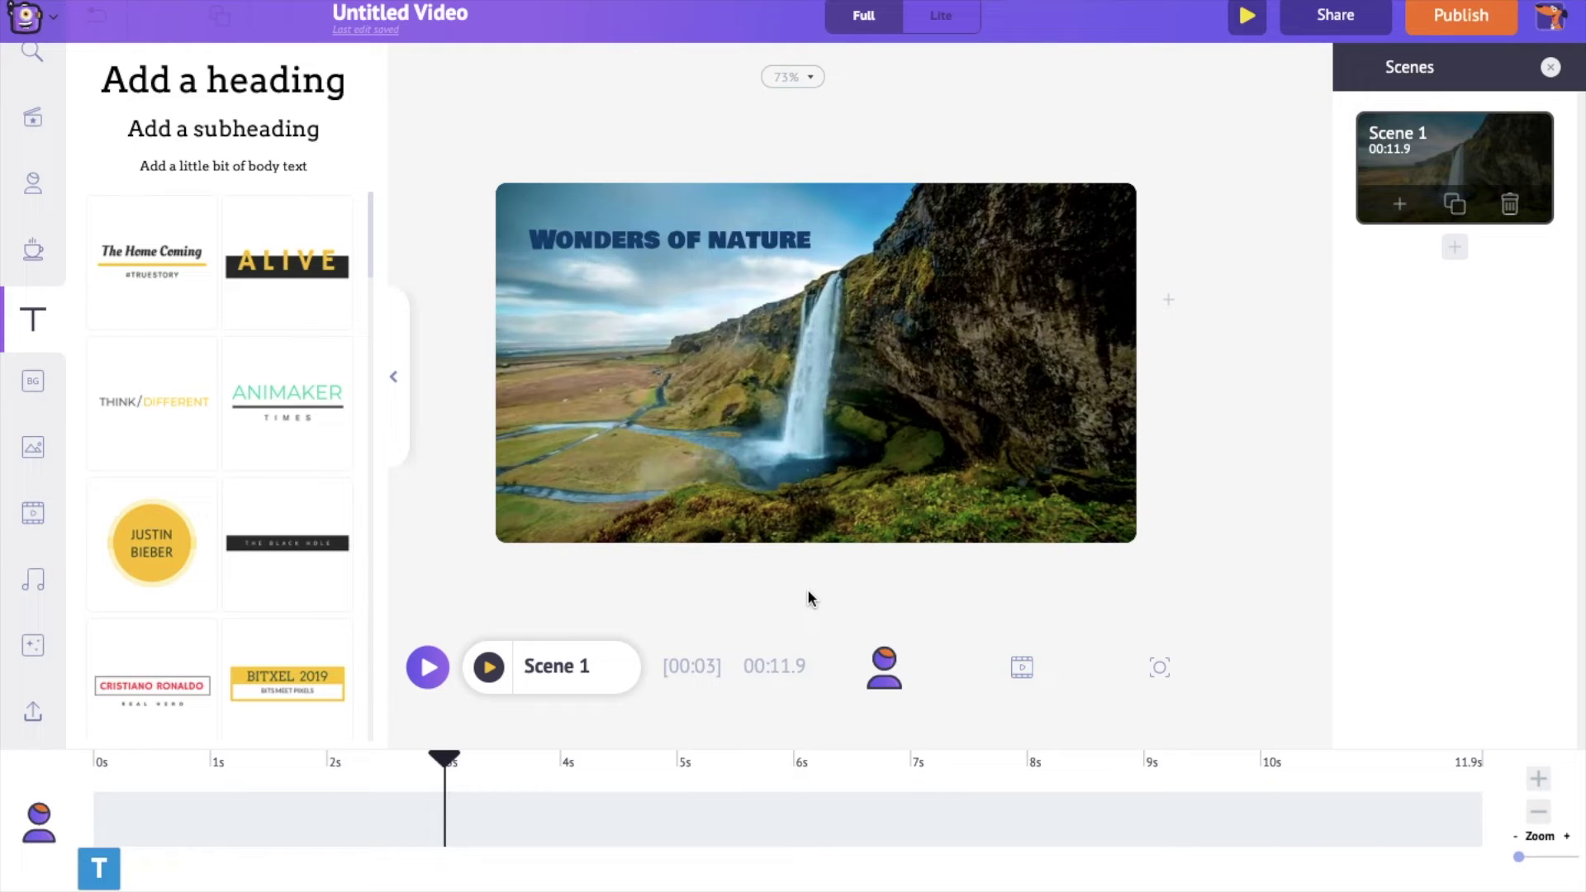
click(1474, 5)
click(1345, 130)
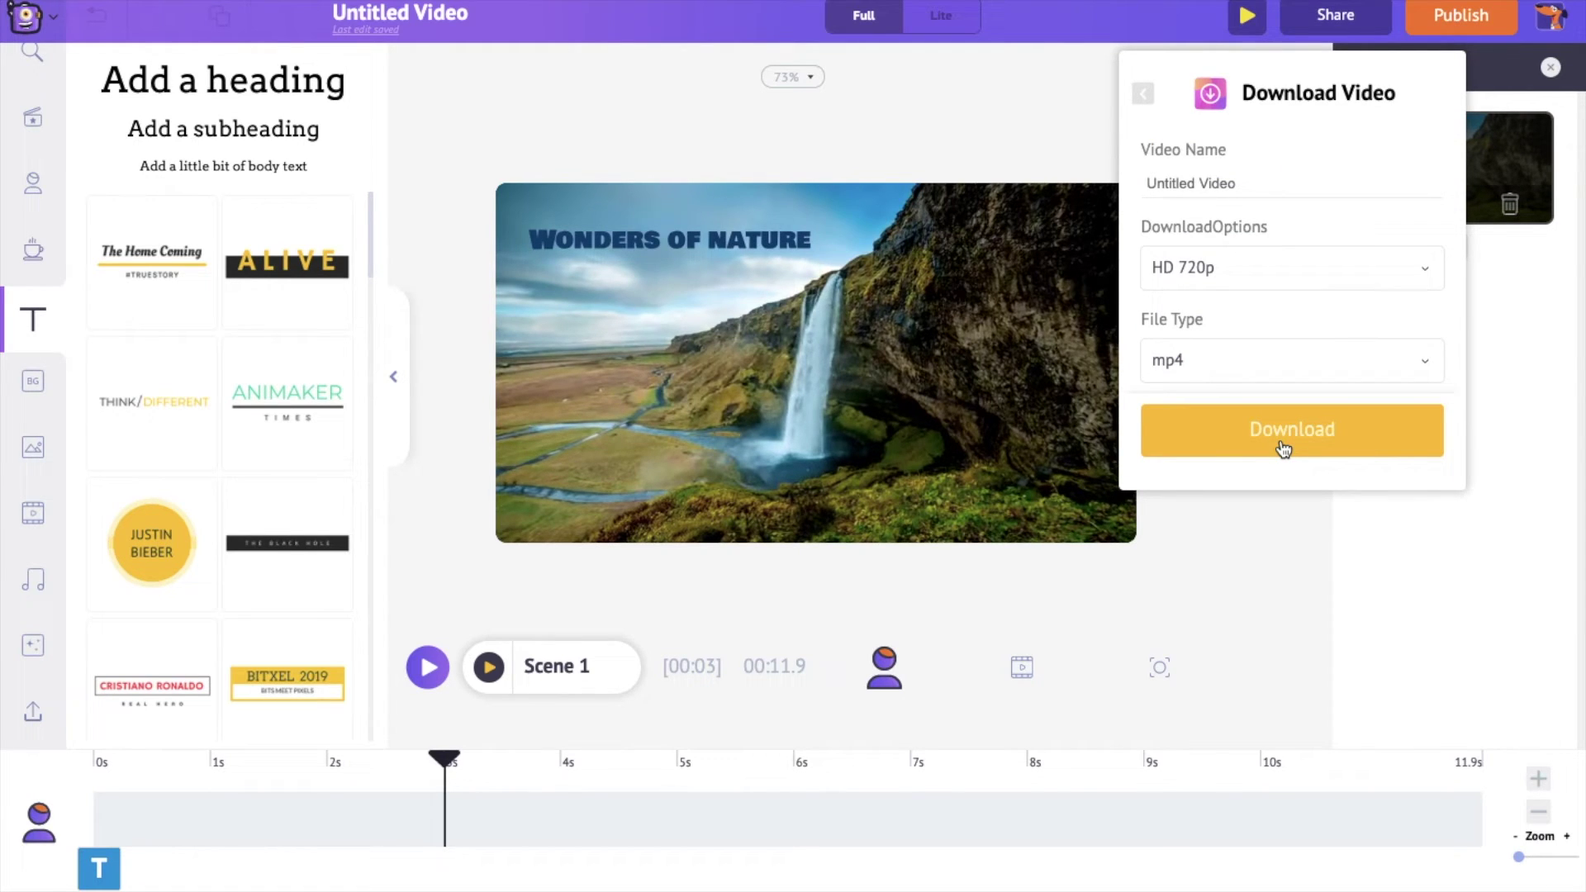
click(1026, 109)
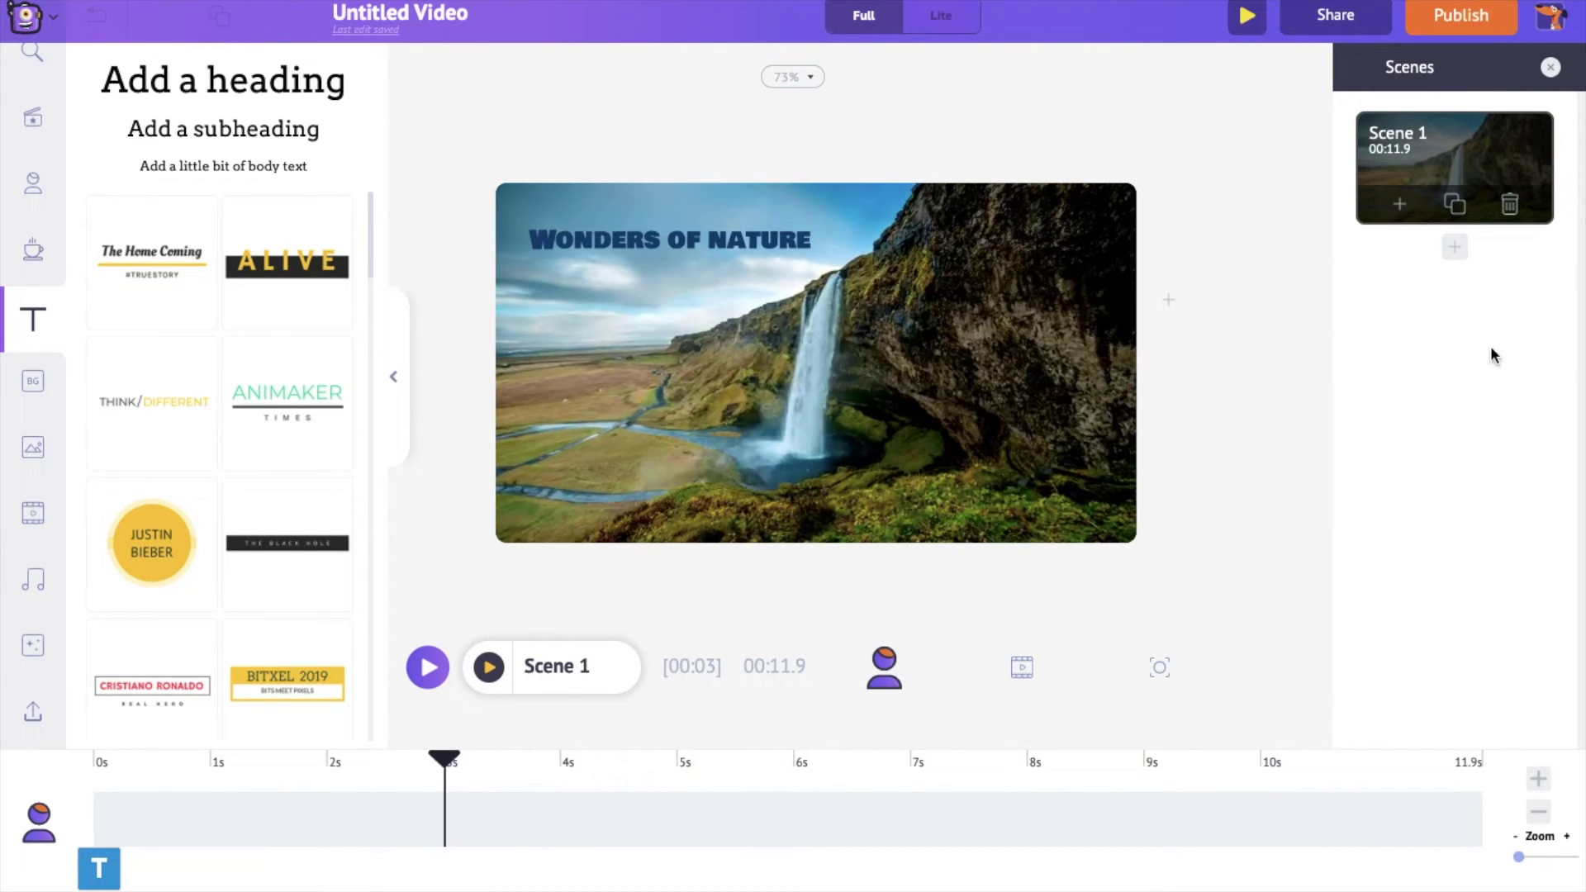
- Add a blank Scene 2 with a purple background
click(1454, 248)
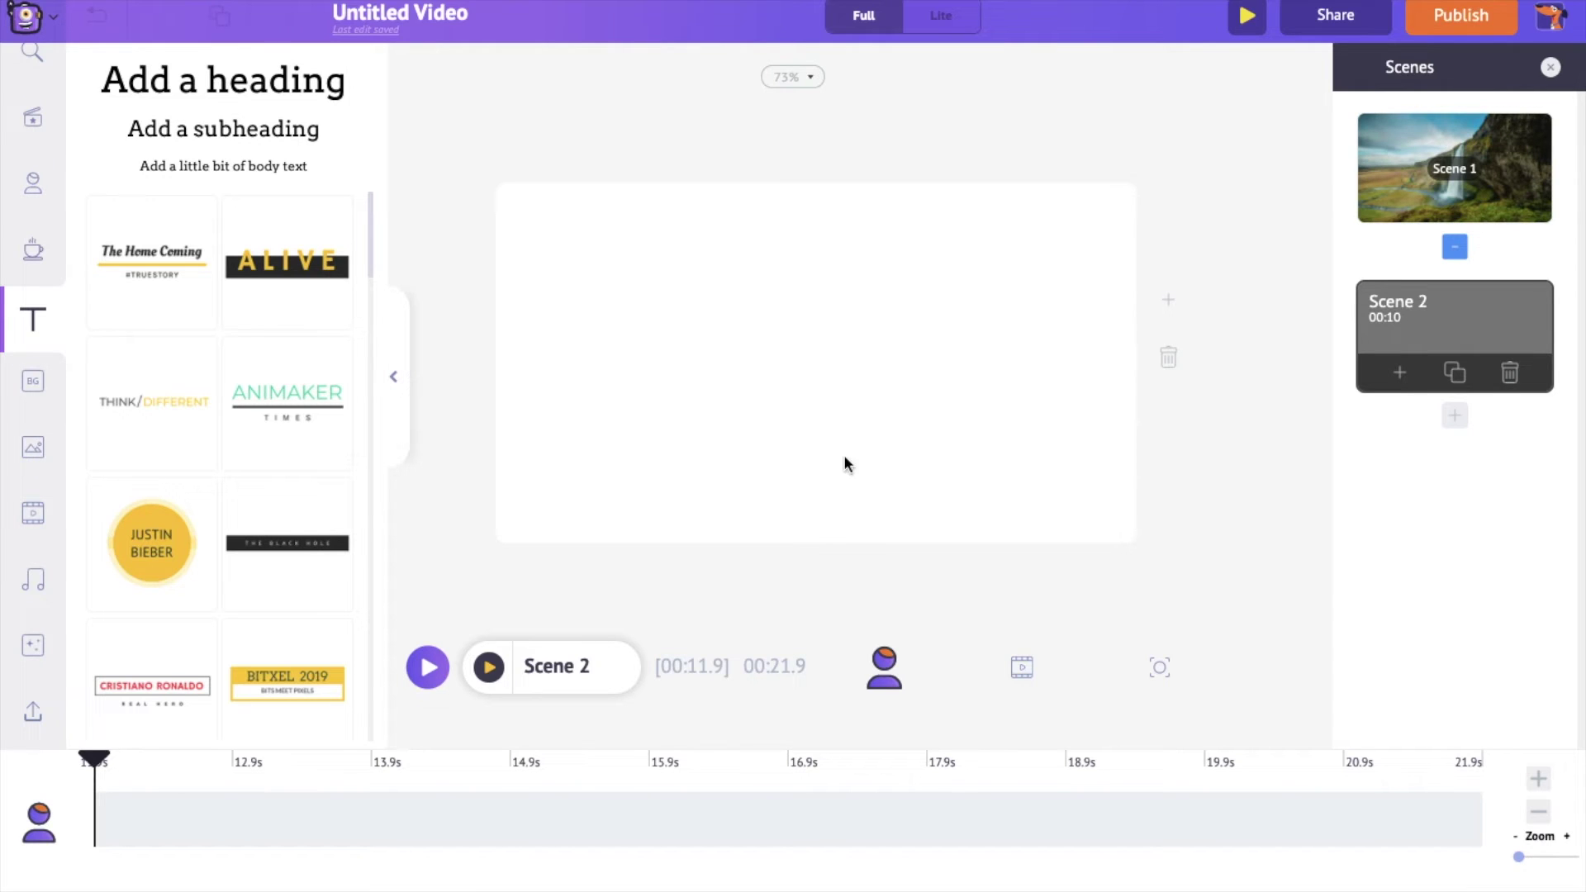
click(770, 389)
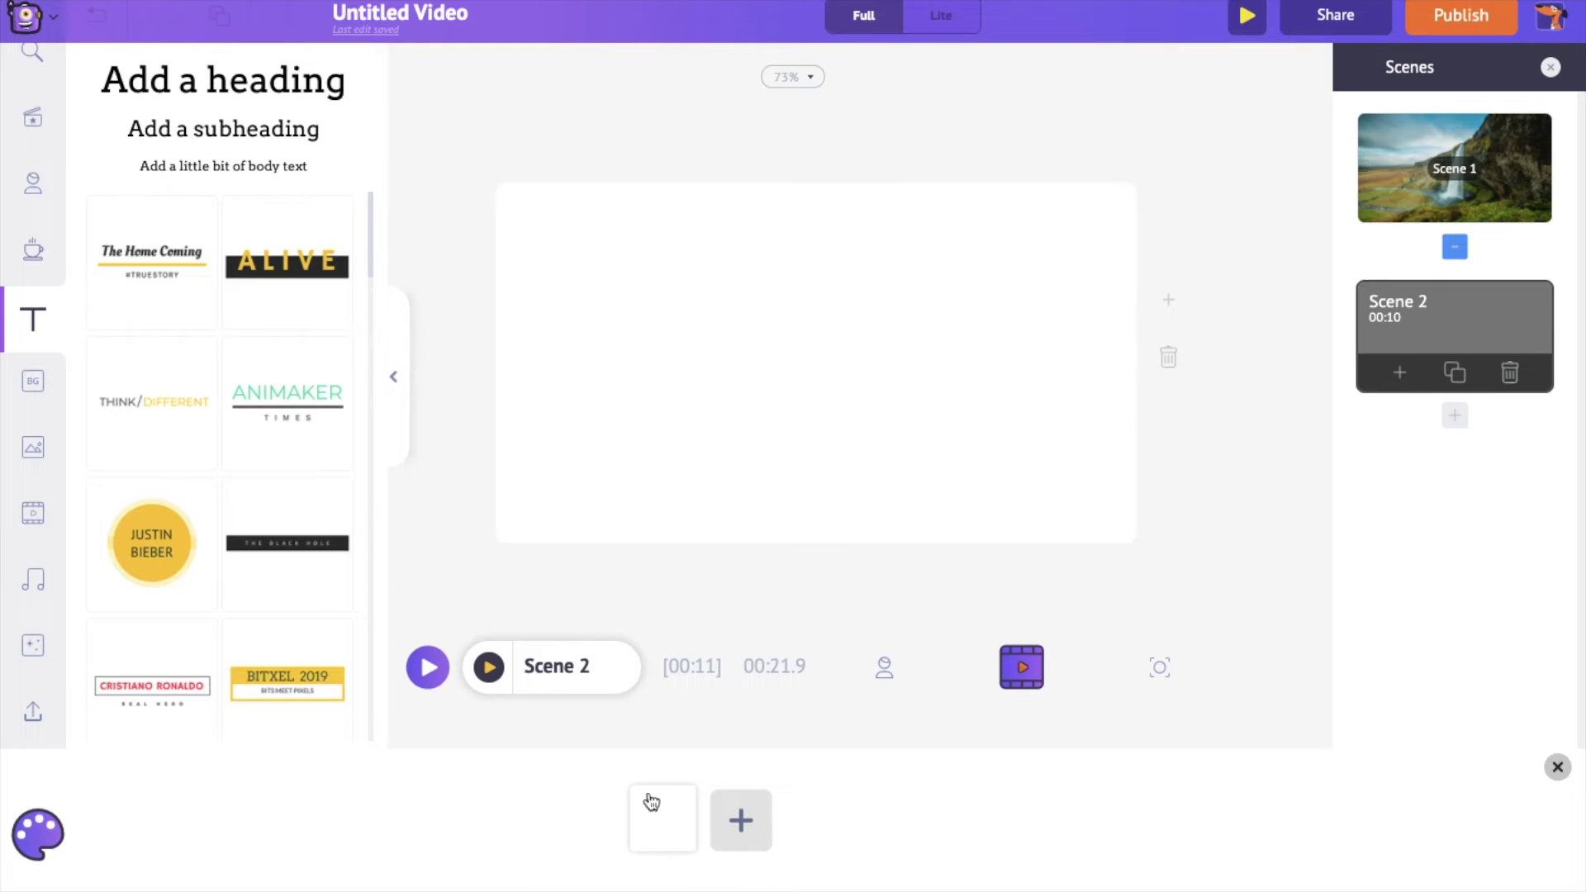
click(664, 816)
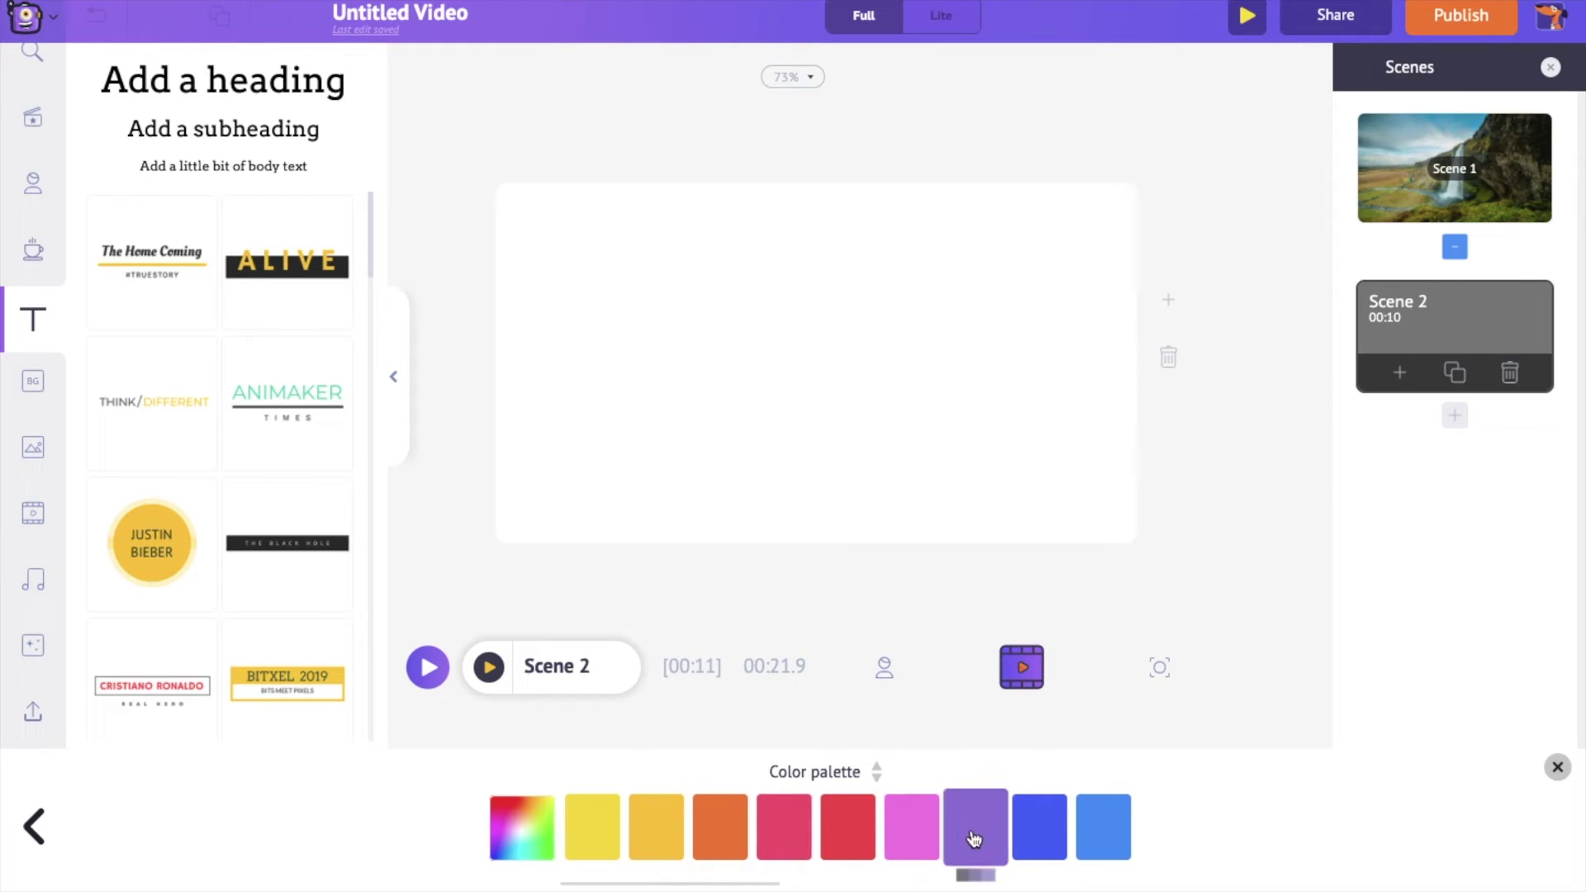
click(975, 839)
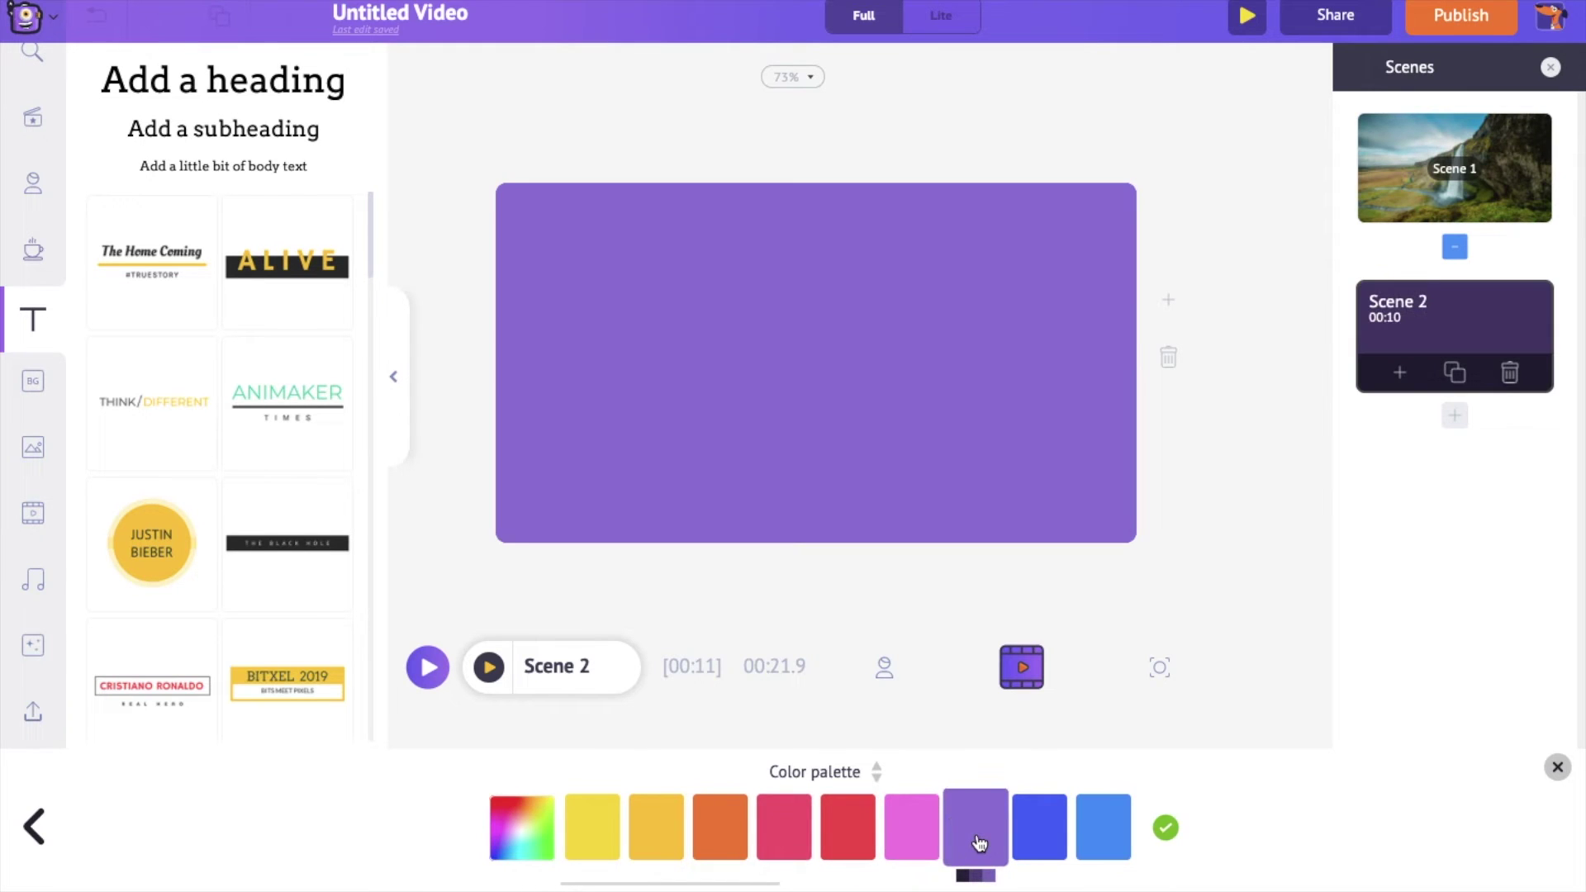
click(1166, 828)
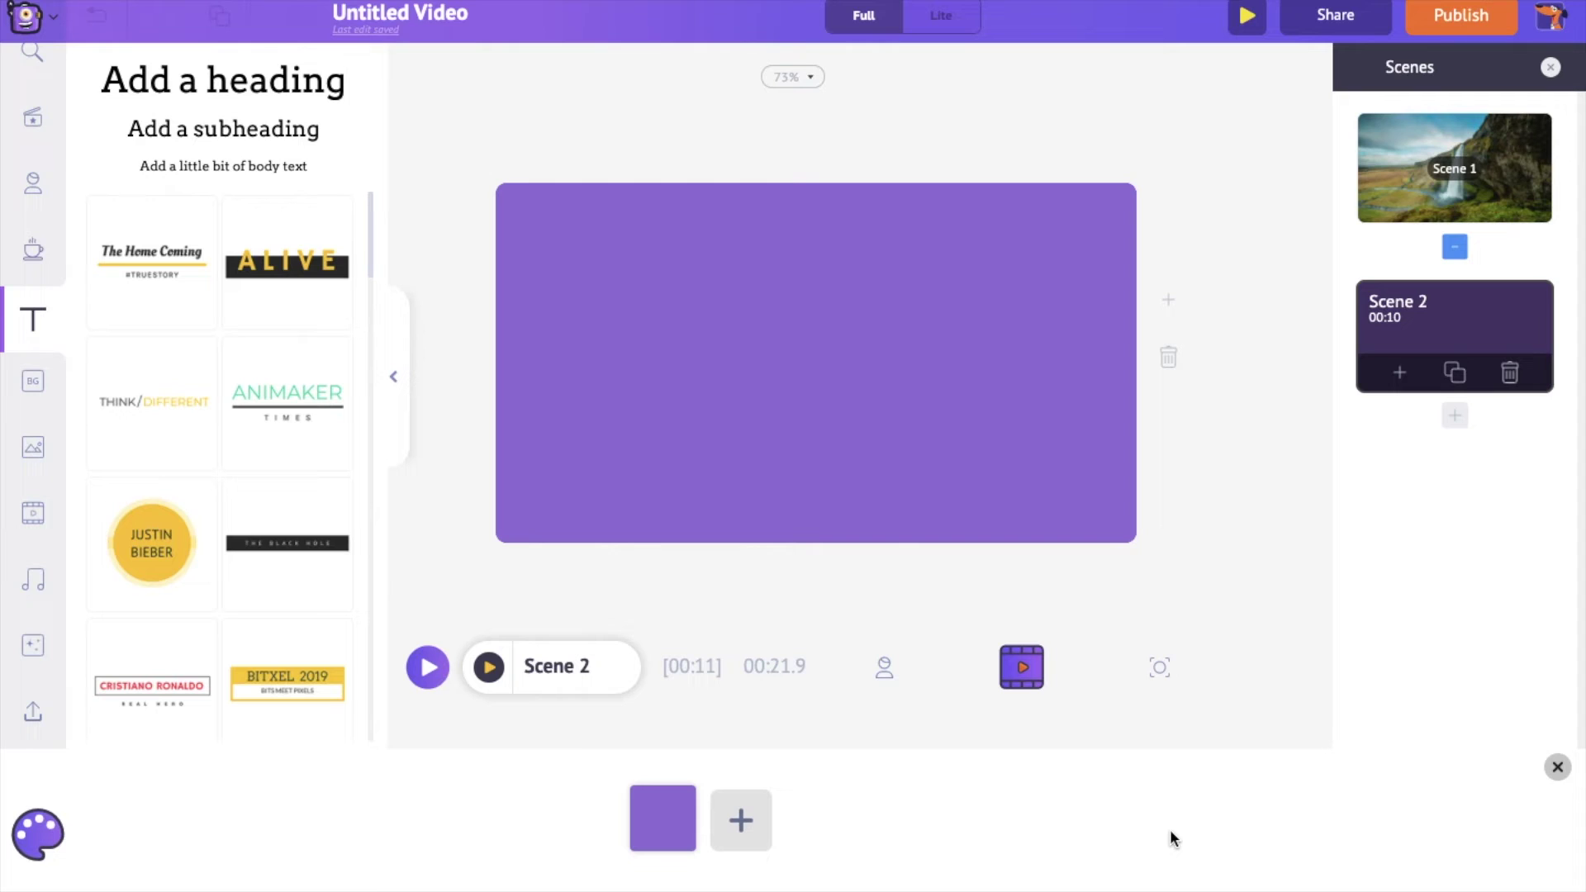
- Turn the background into a purple-to-pink gradient and add a subheading text box
click(742, 827)
scroll(935, 842, right, 3)
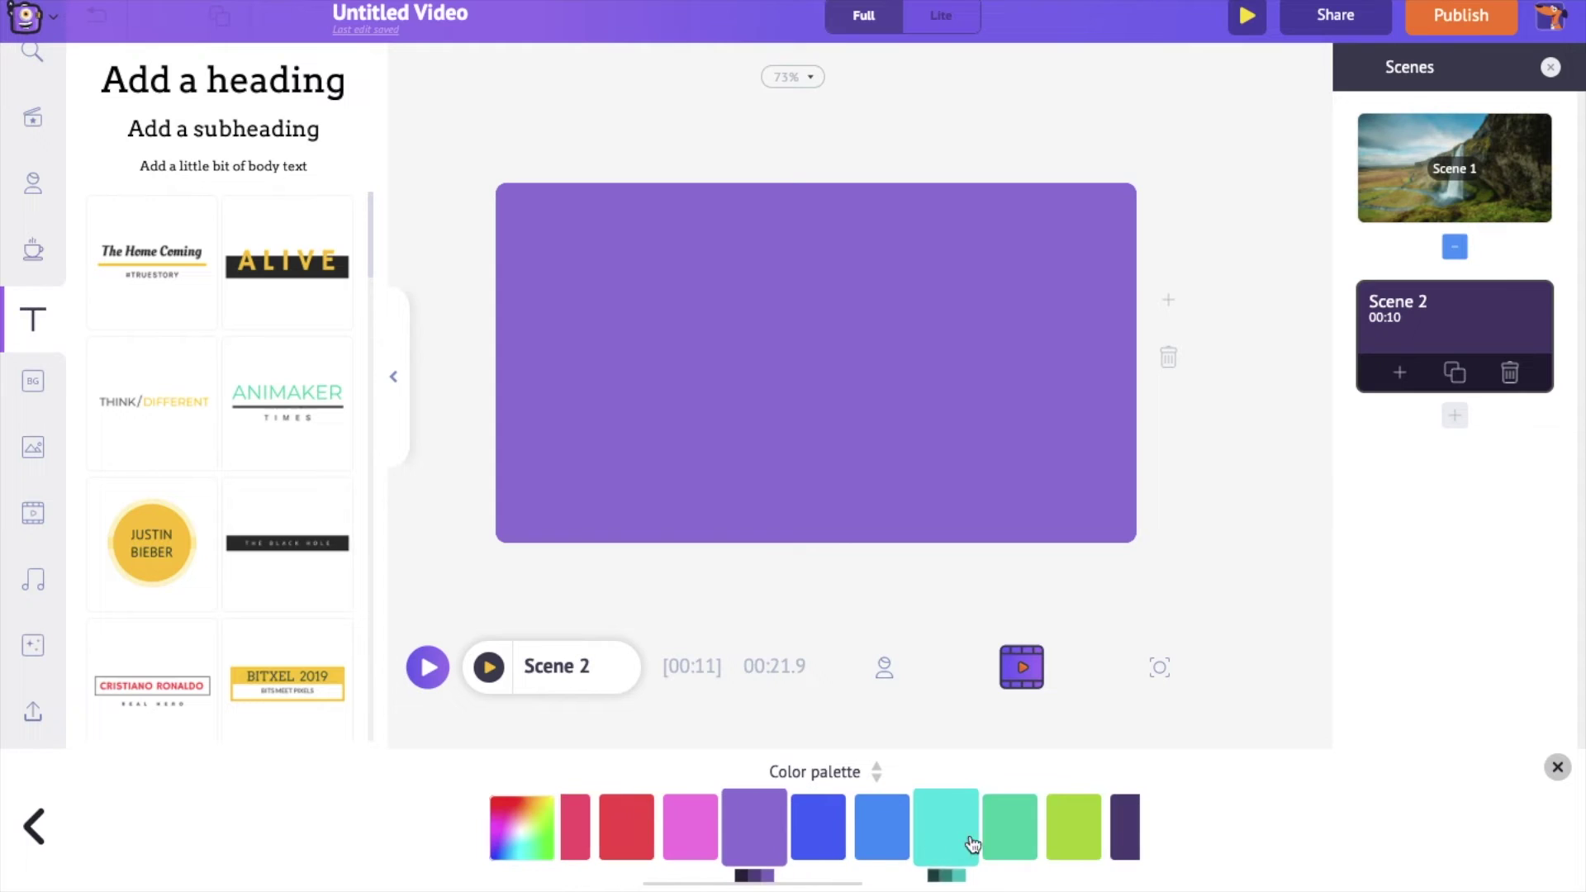
click(818, 830)
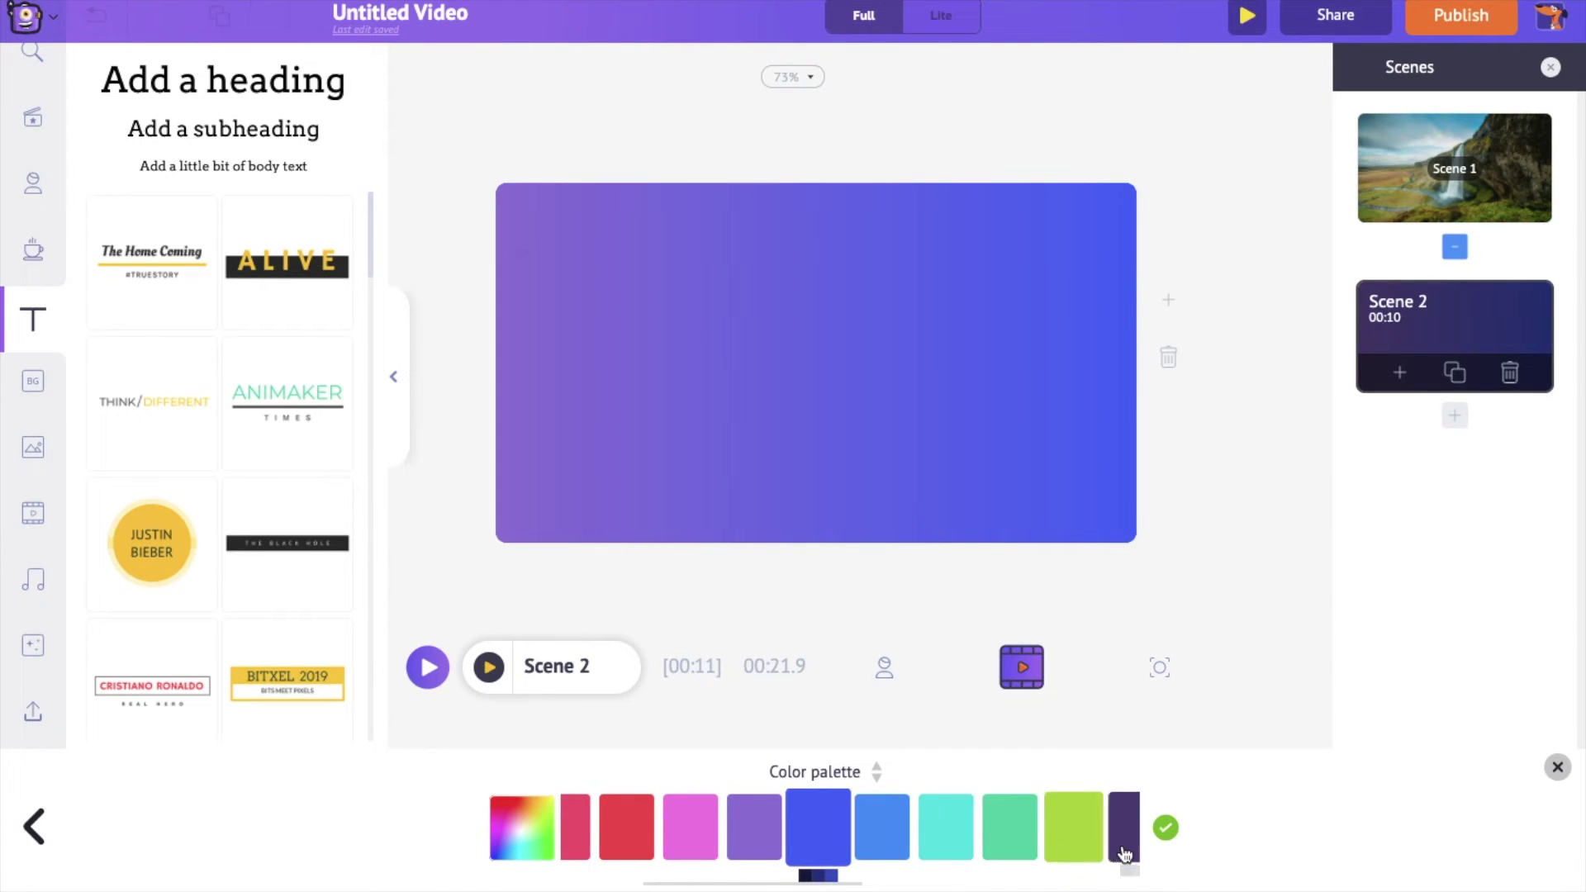
click(882, 826)
click(691, 826)
click(1165, 827)
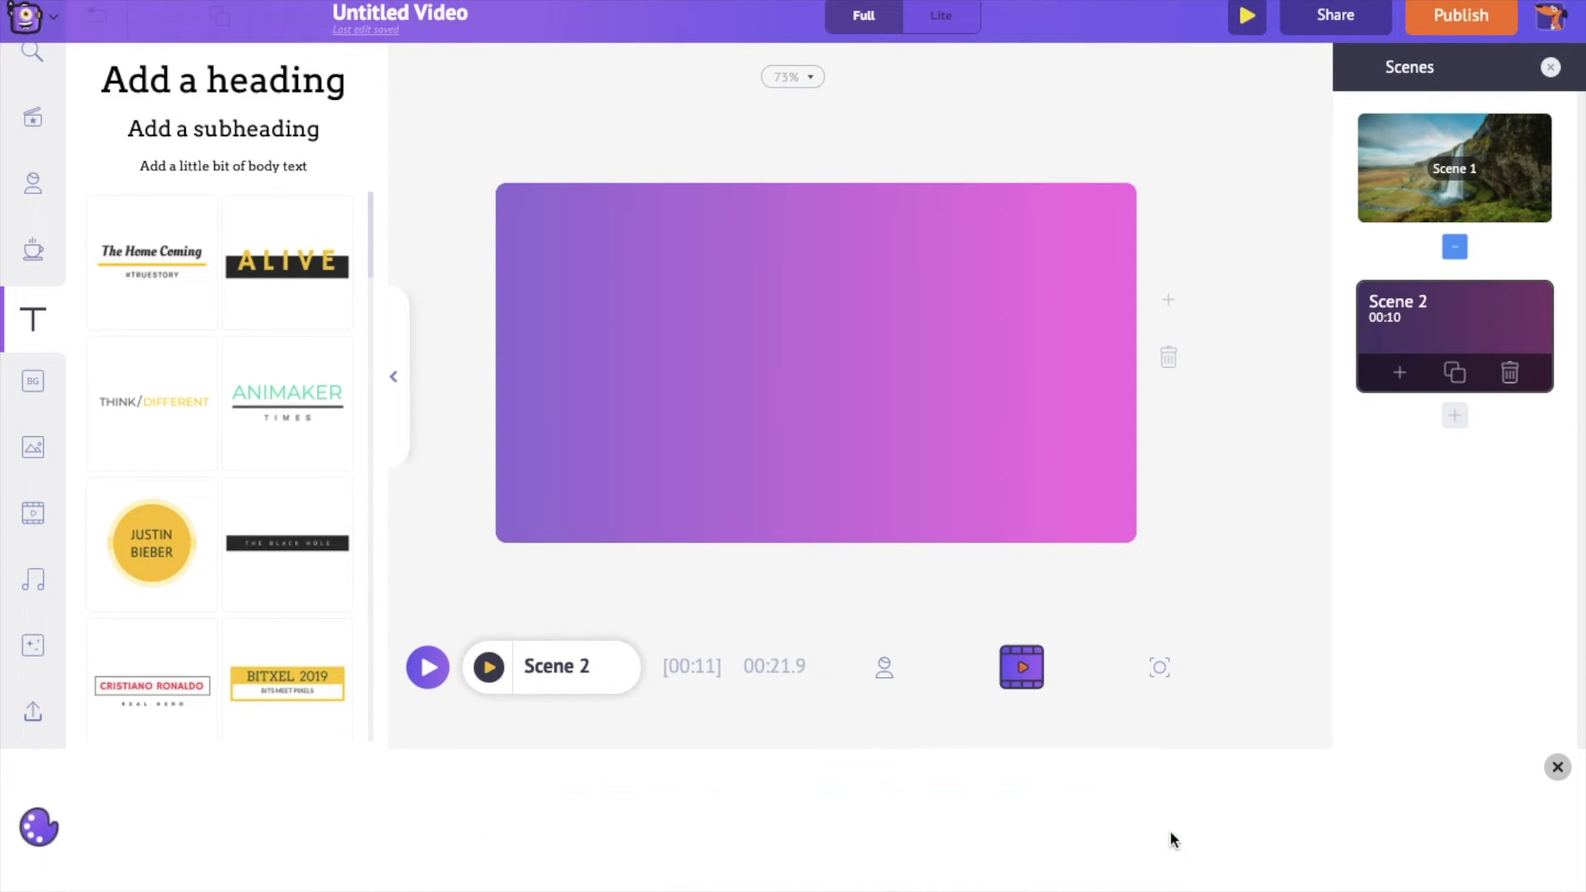
click(223, 129)
- Replace the subheading with 'Wonders of Nature' in white Bowlby One SC
double_click(779, 362)
text(Wonders of Nature)
click(1420, 141)
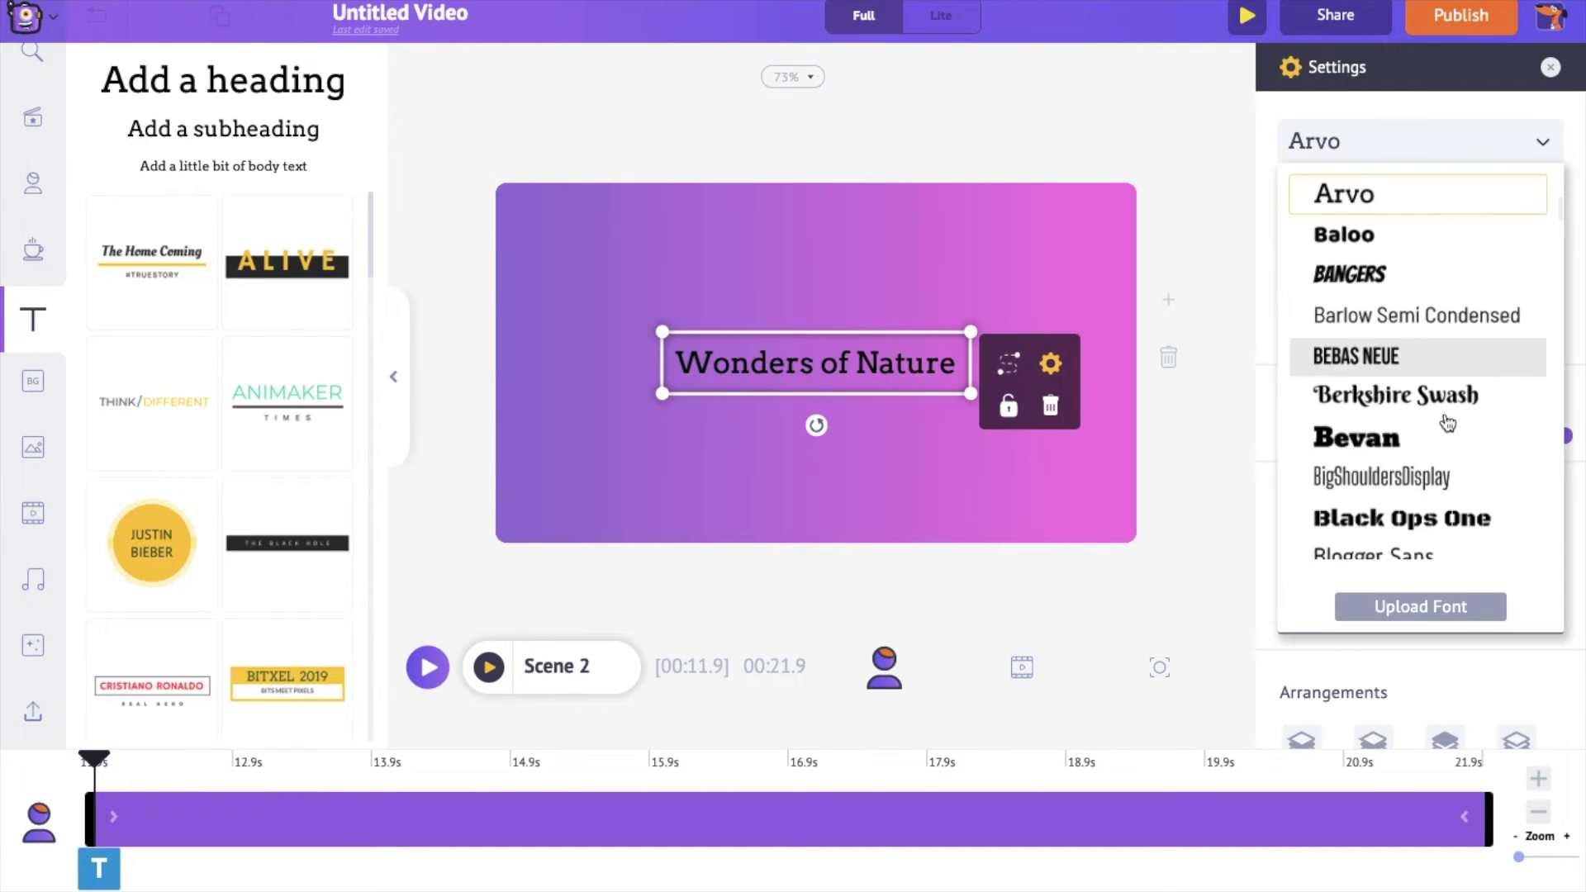
scroll(1463, 346, down, 3)
click(1404, 400)
click(1231, 240)
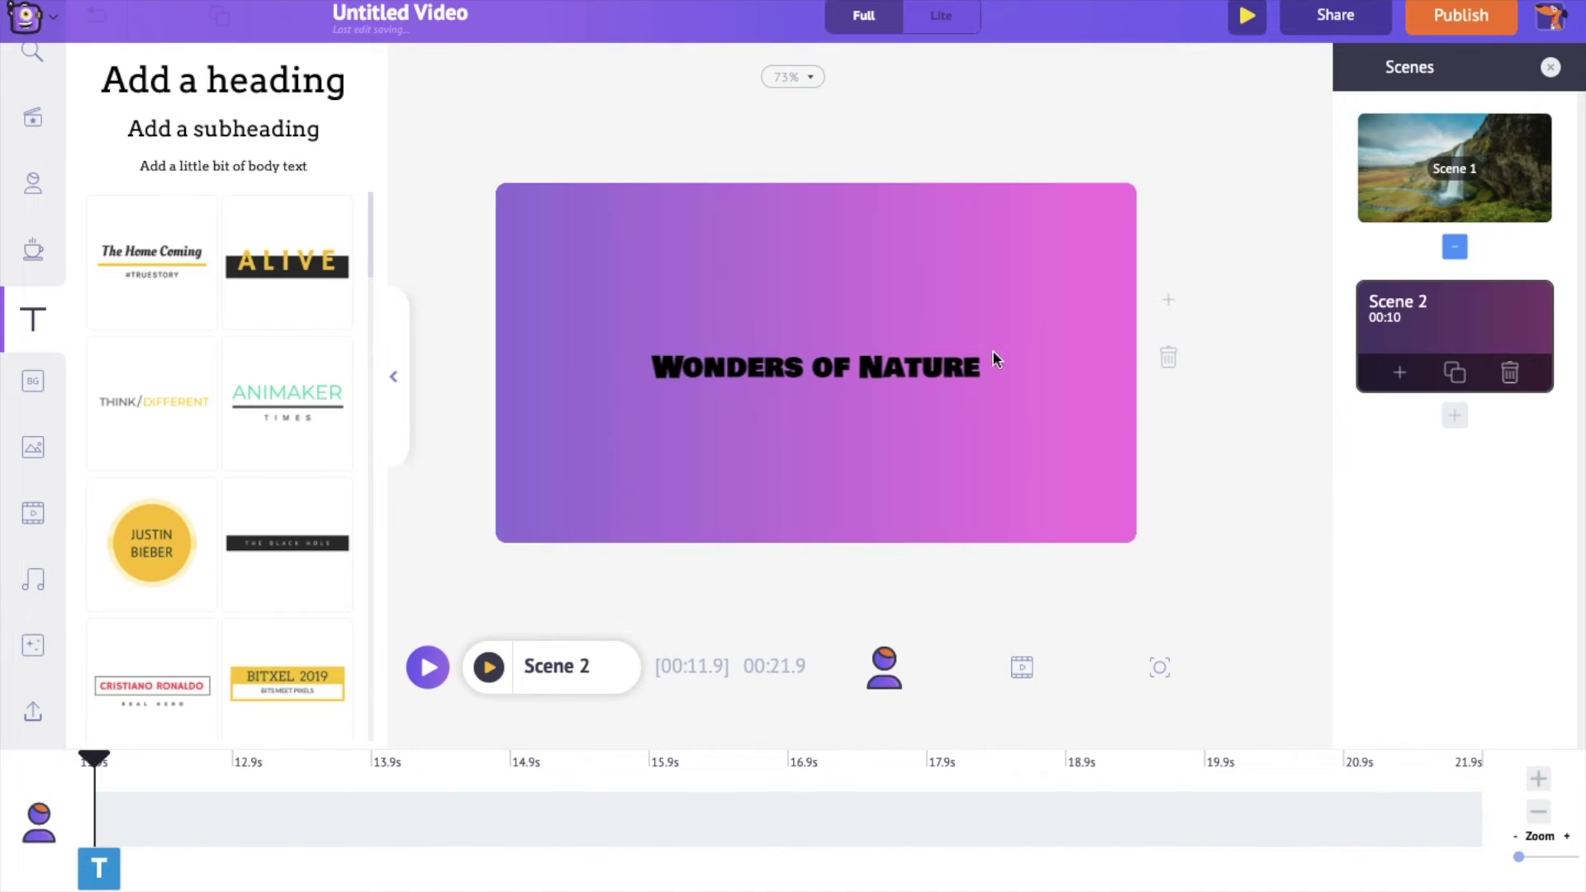
click(928, 354)
click(1441, 199)
click(1356, 248)
- Give the title a Type Writer entry effect, stretch its timeline block, and open Music
click(1394, 517)
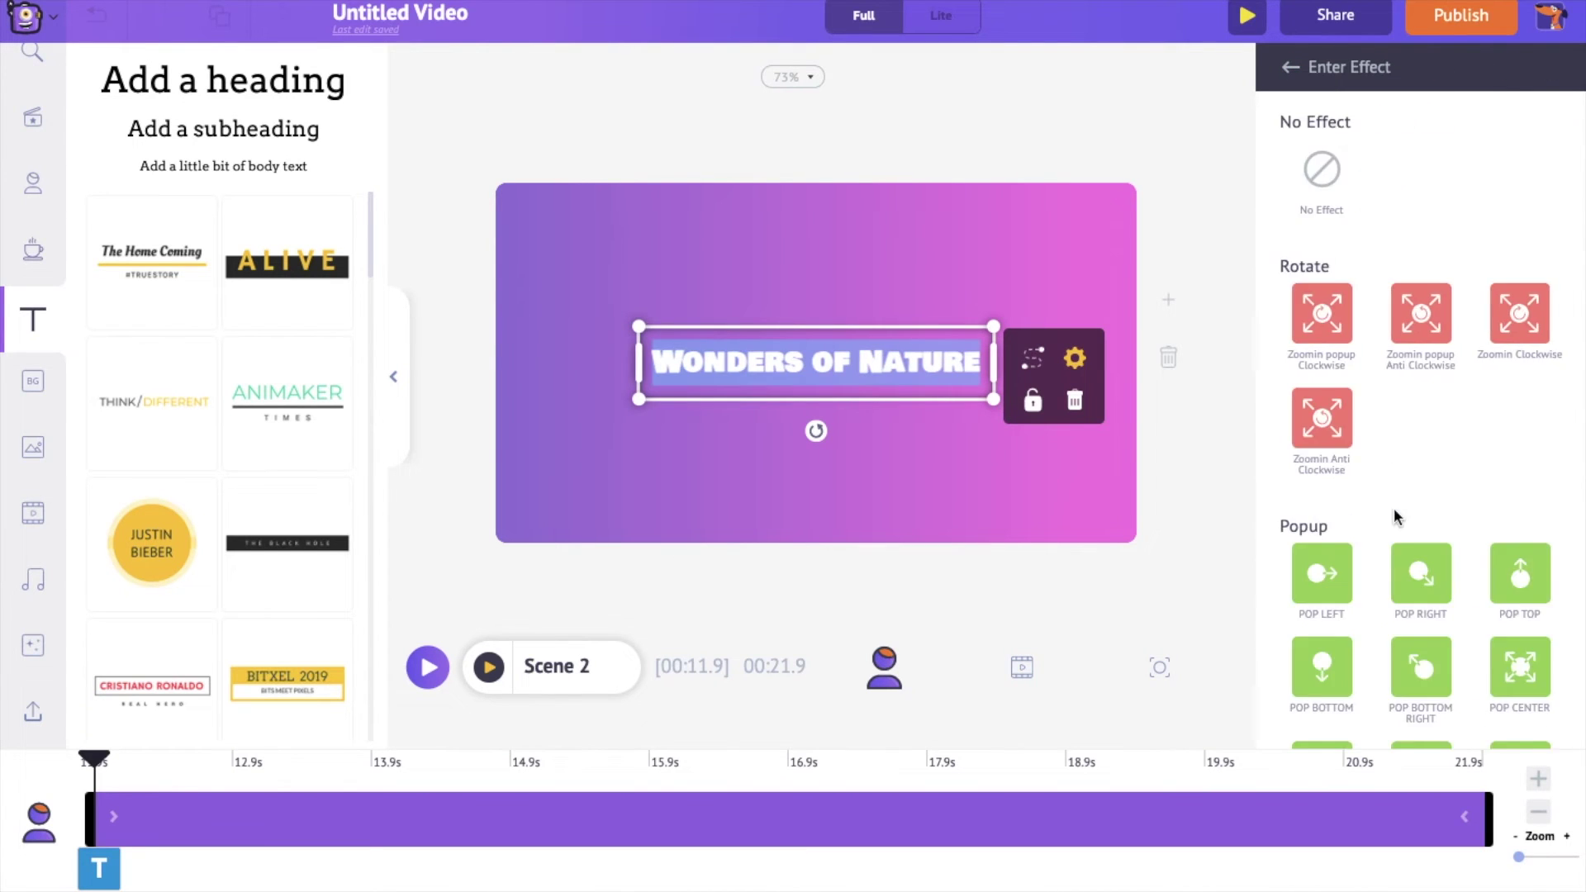
scroll(1395, 517, down, 10)
click(1419, 684)
click(991, 593)
click(232, 828)
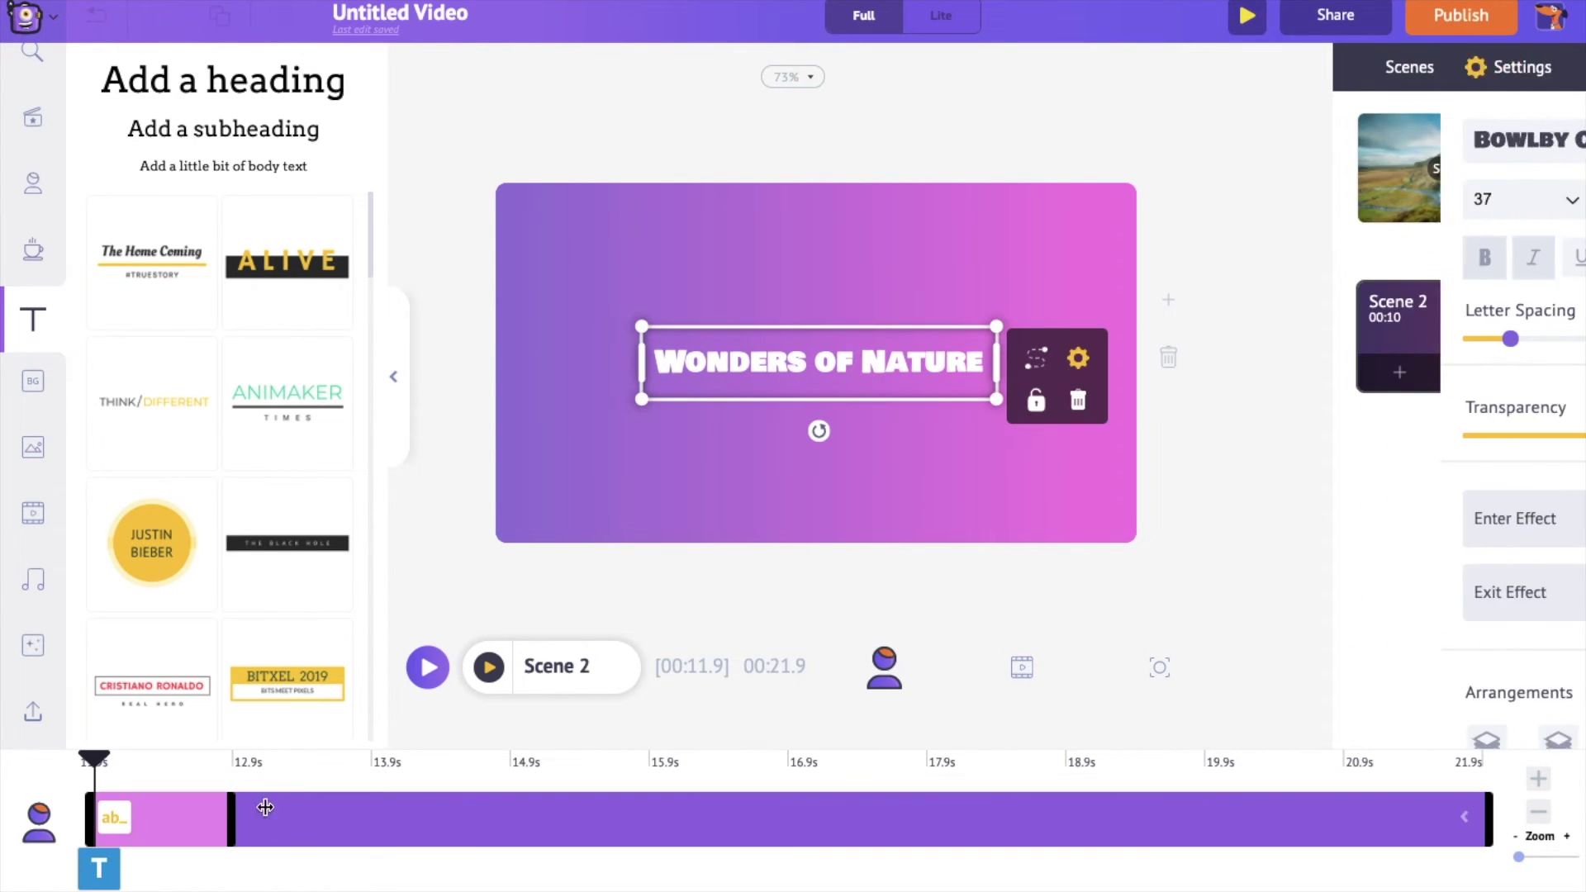
drag(231, 829, 366, 816)
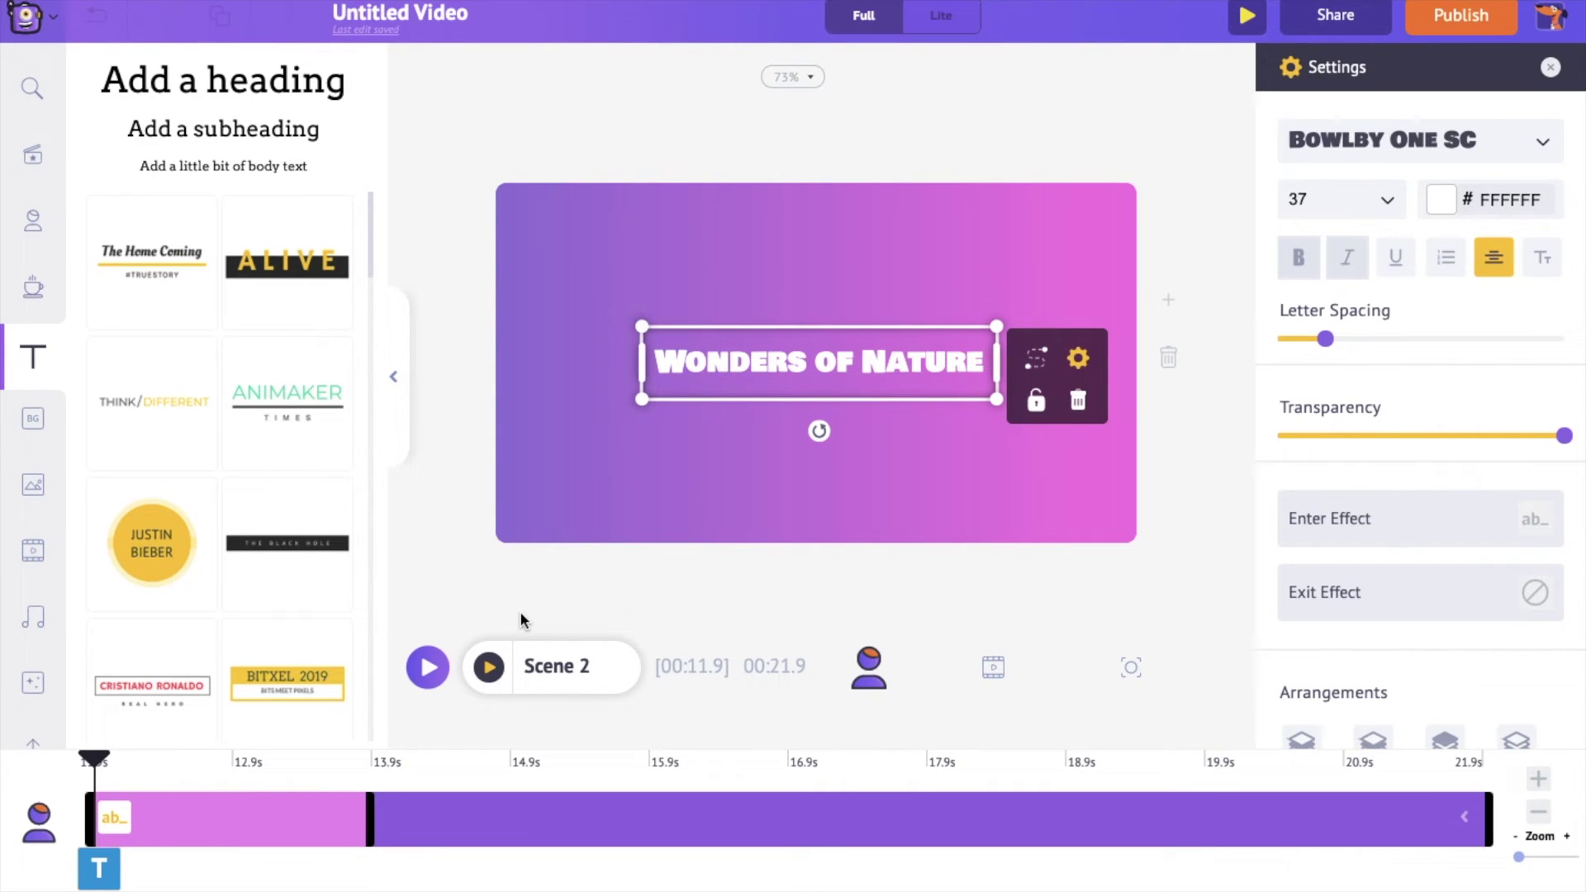
click(30, 617)
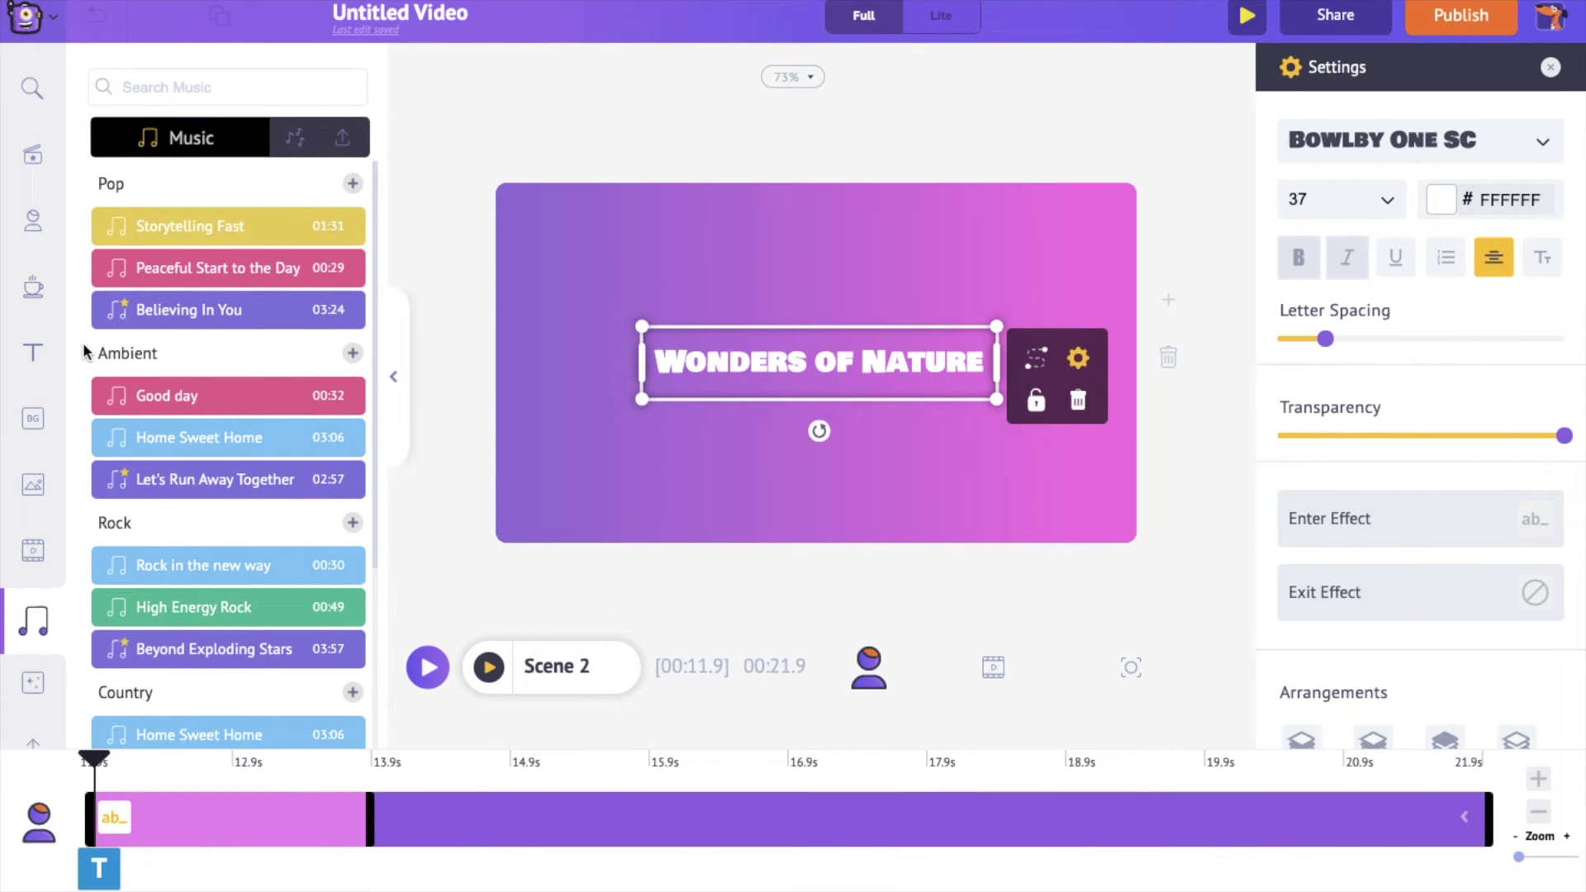
- Add Subtle Sigh as background music and preview Scene 2 with it
scroll(84, 356, down, 4)
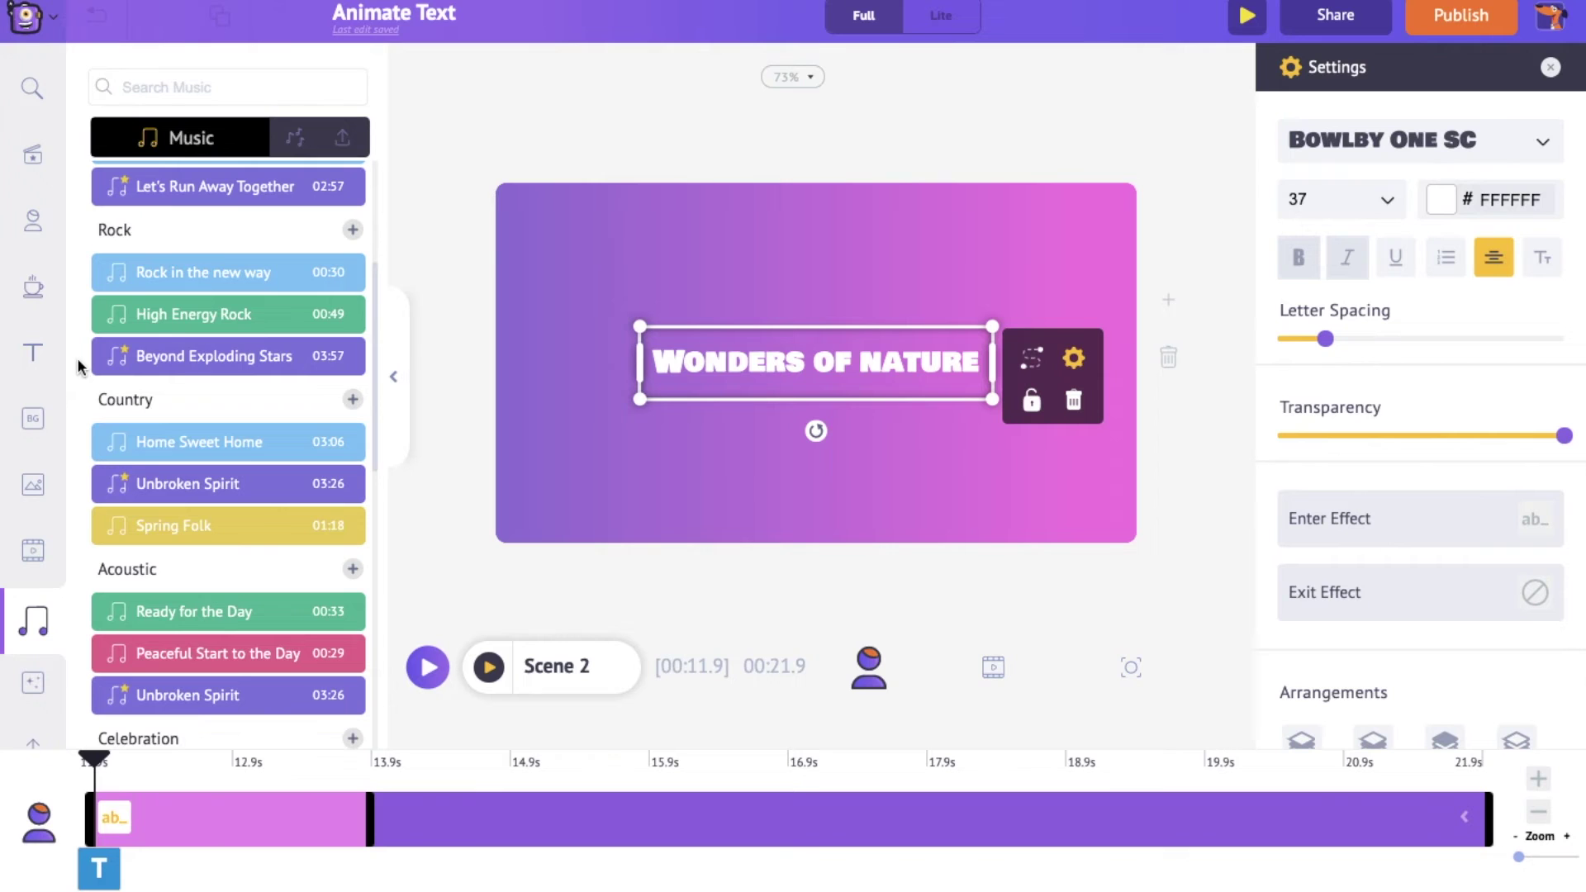
scroll(79, 364, down, 20)
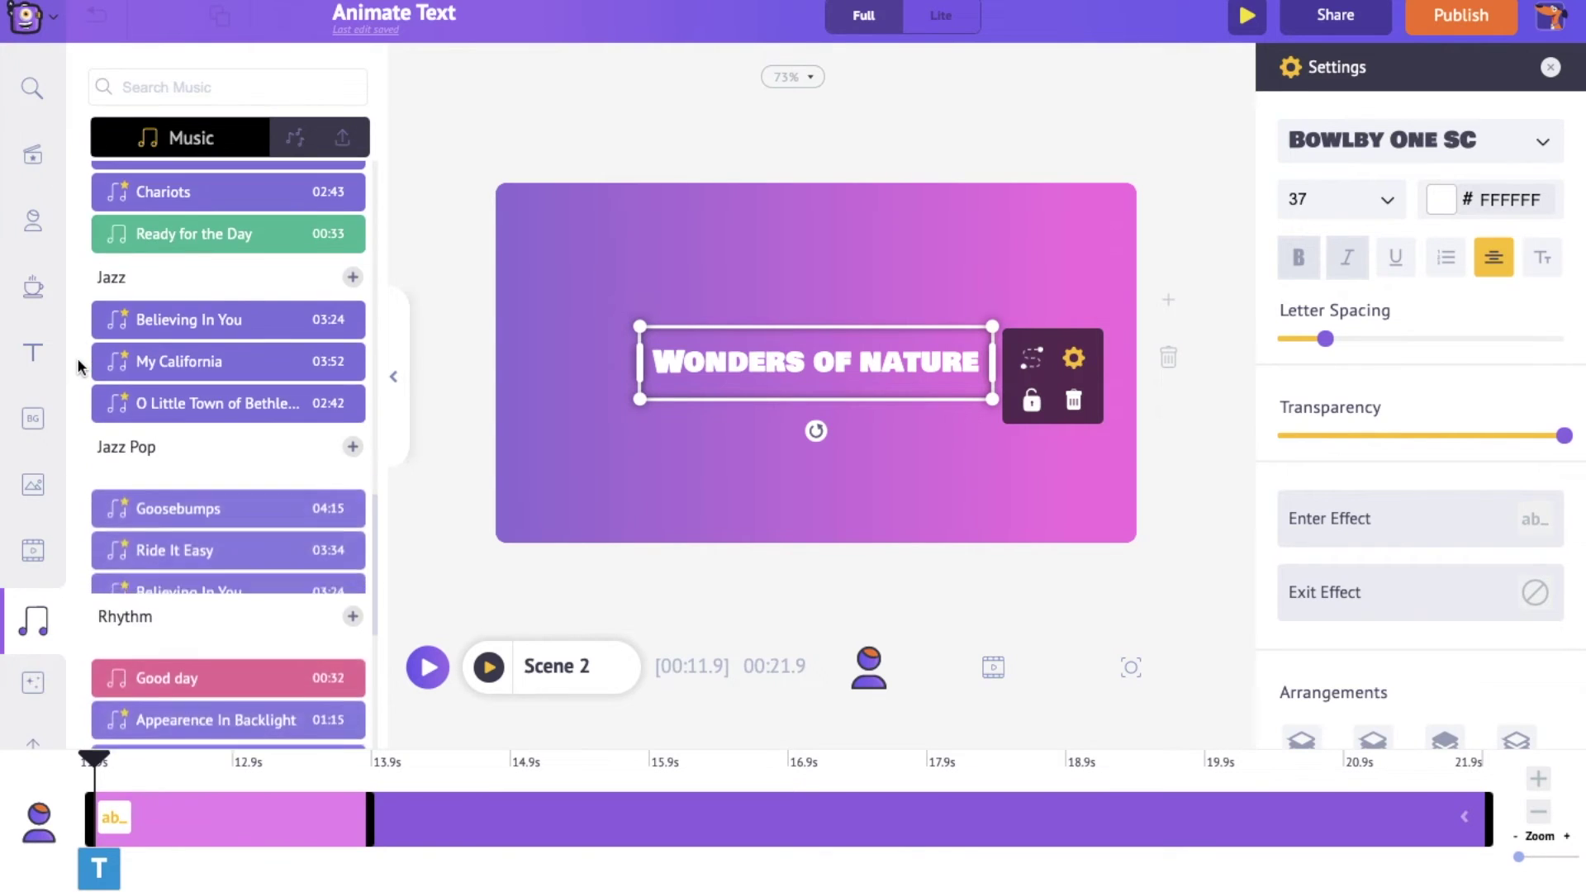
mouse_move(129, 567)
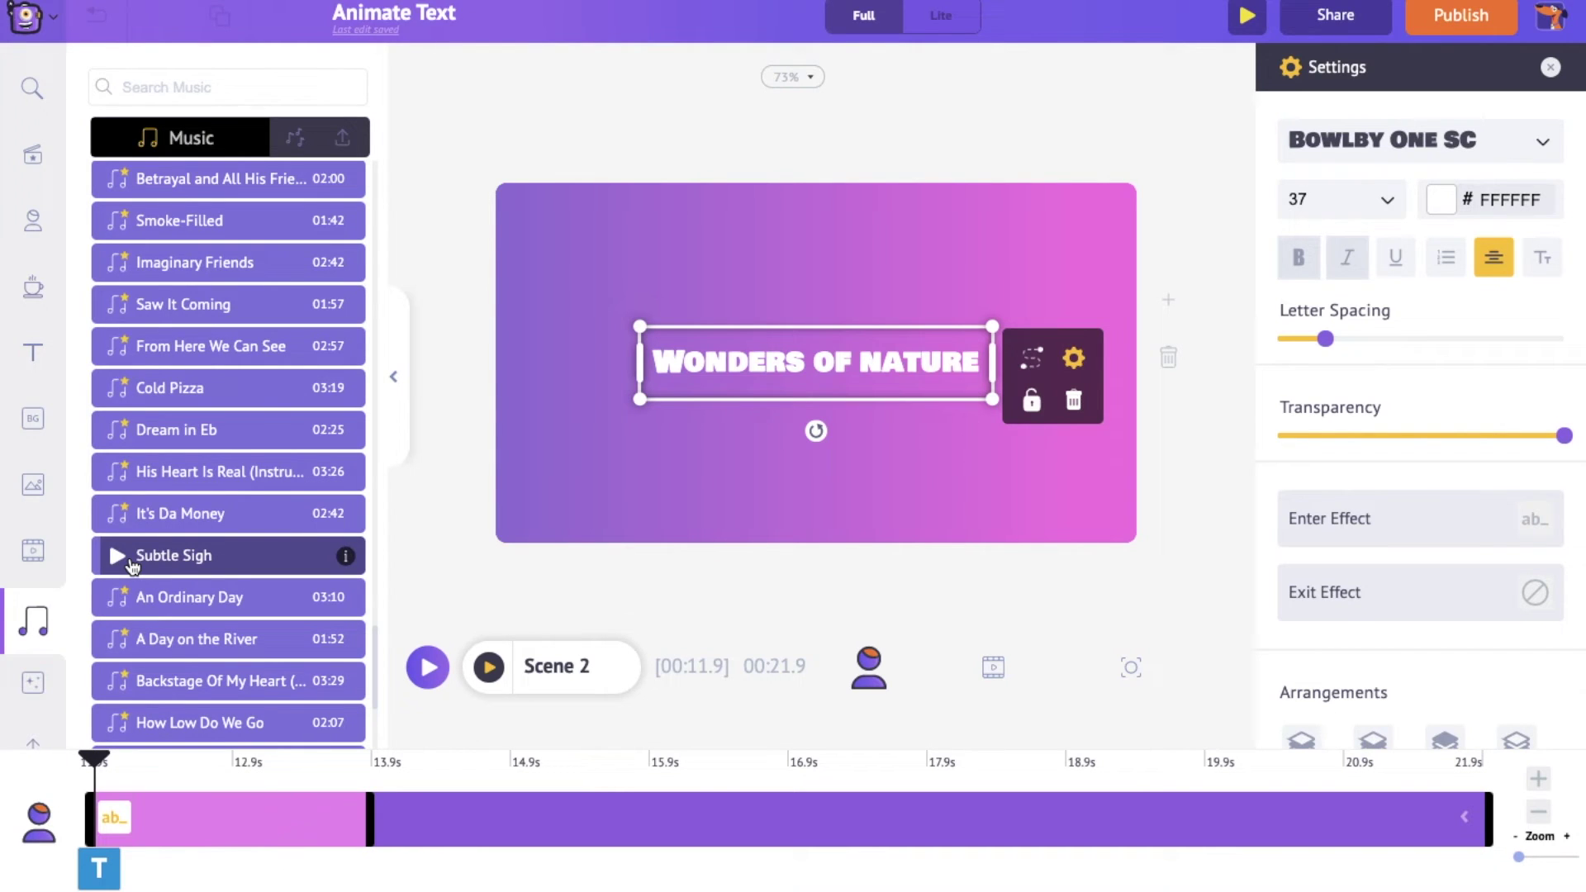
click(120, 564)
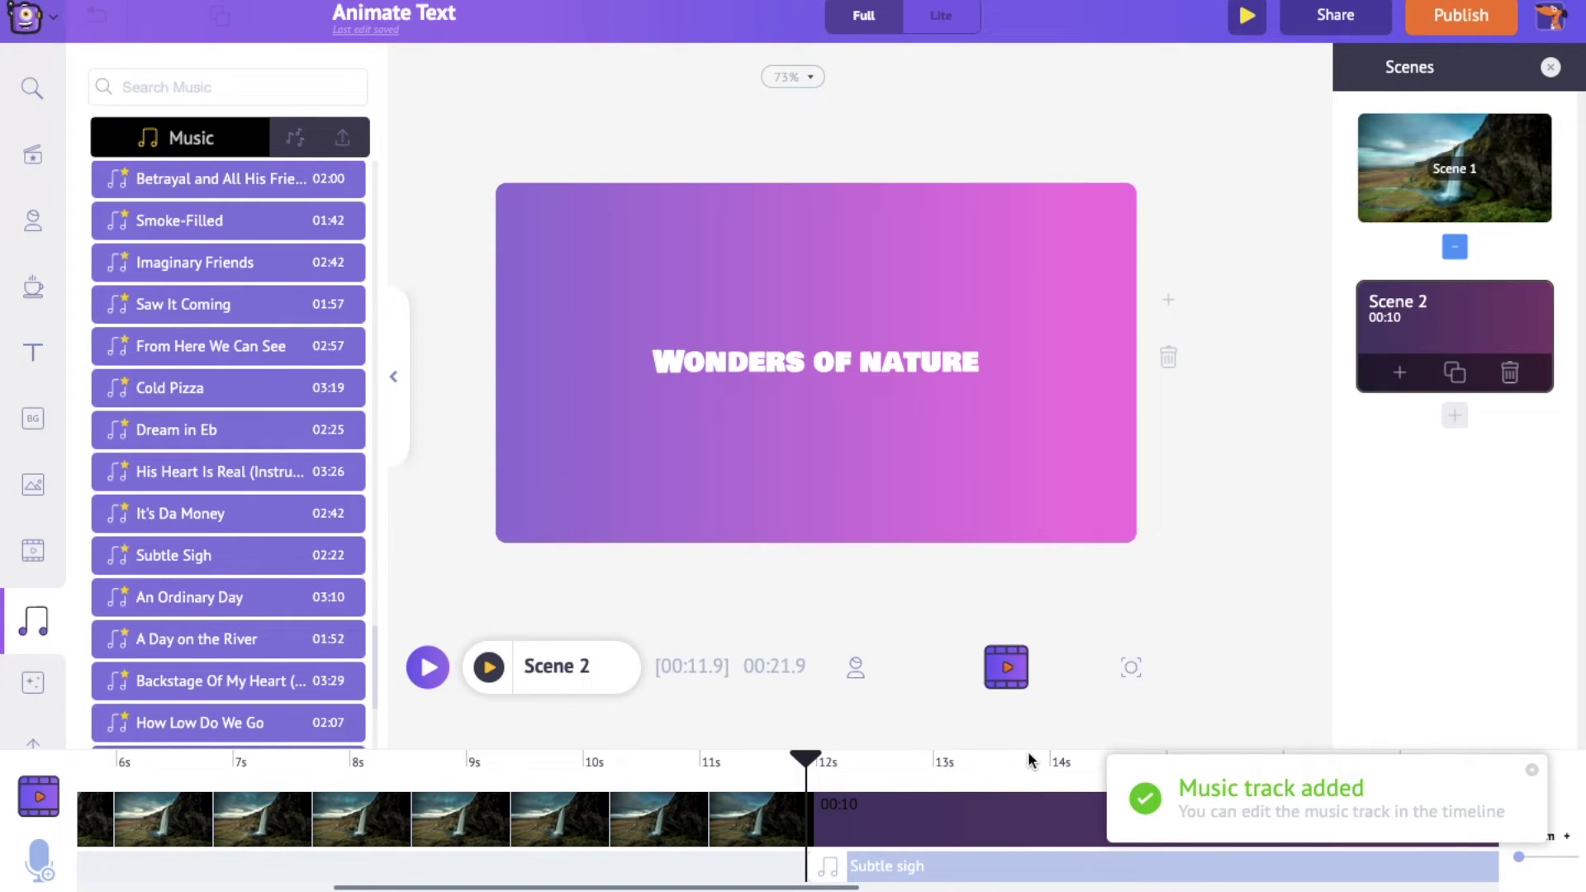
click(970, 870)
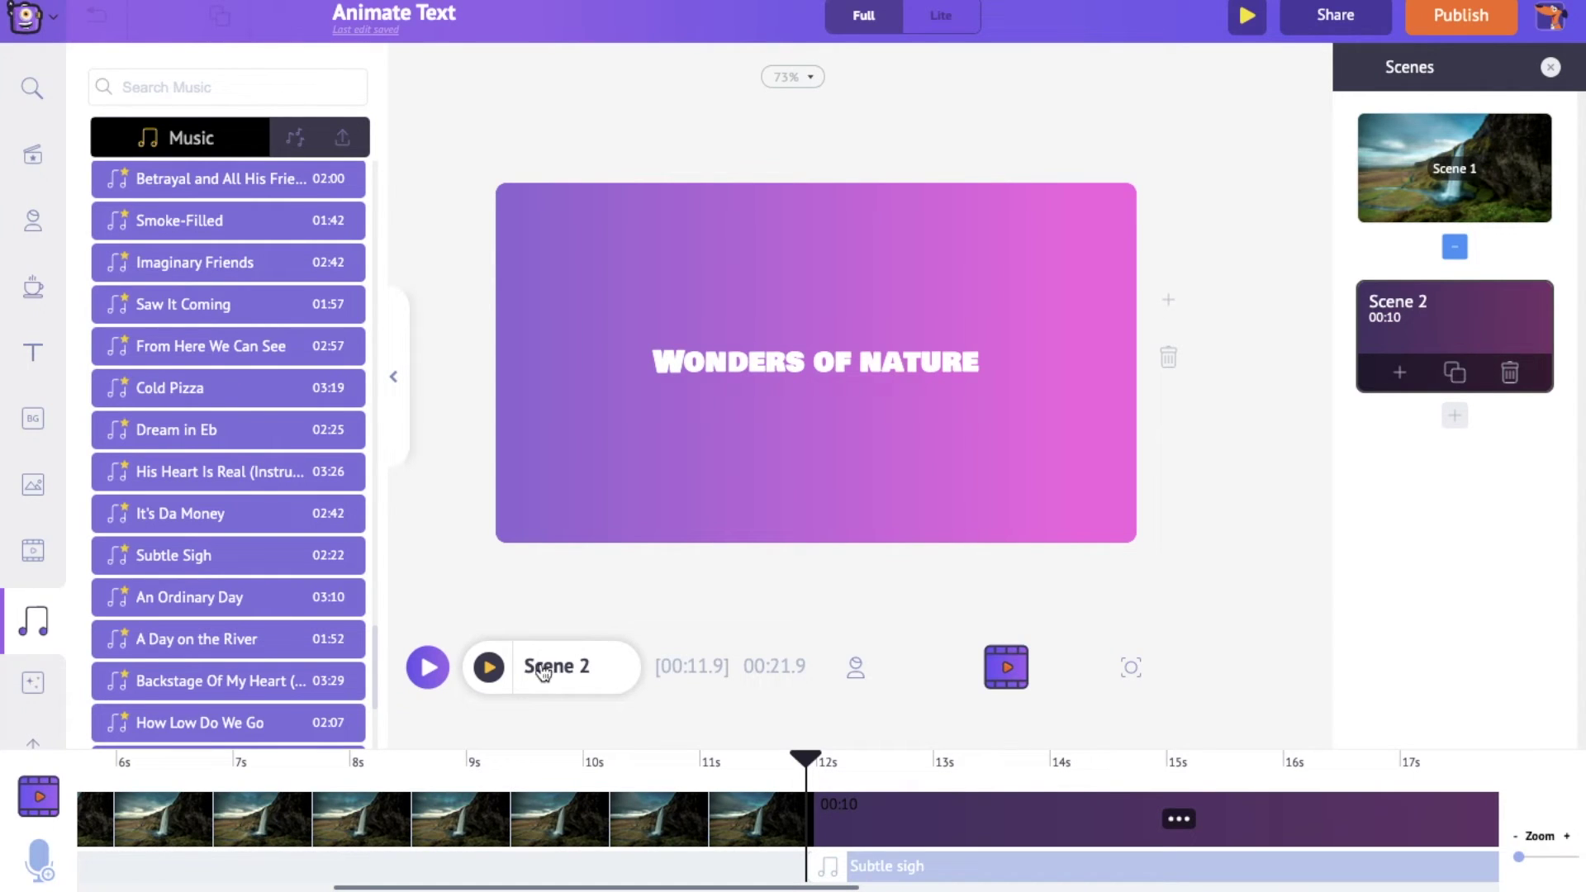
click(490, 668)
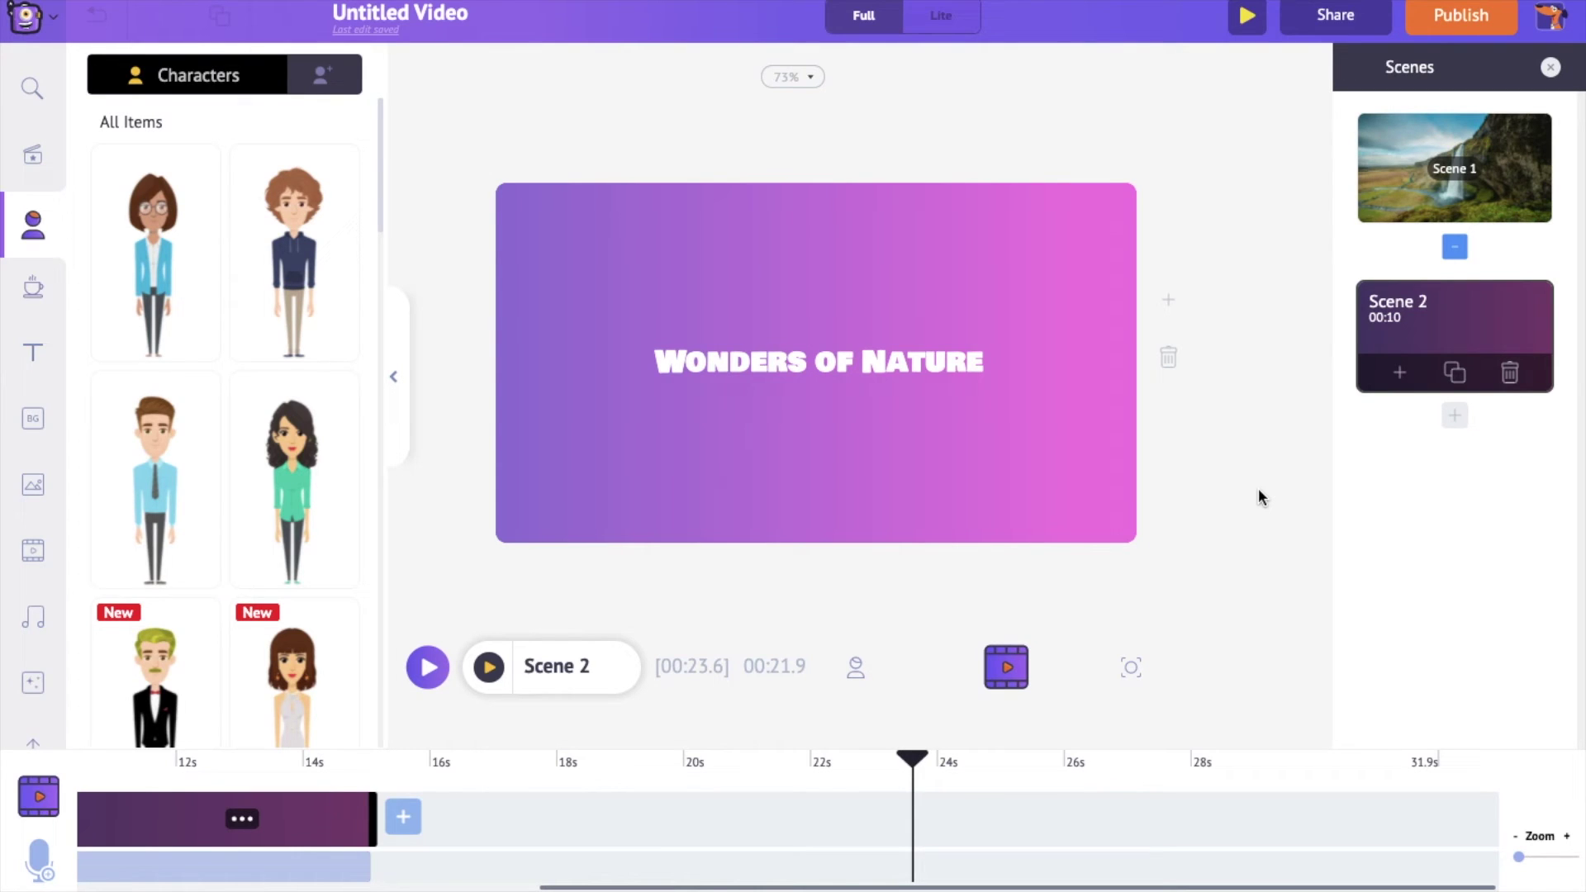
- Add a new blank scene and delete the Wonders of Nature and waterfall scenes
click(1455, 415)
click(1463, 386)
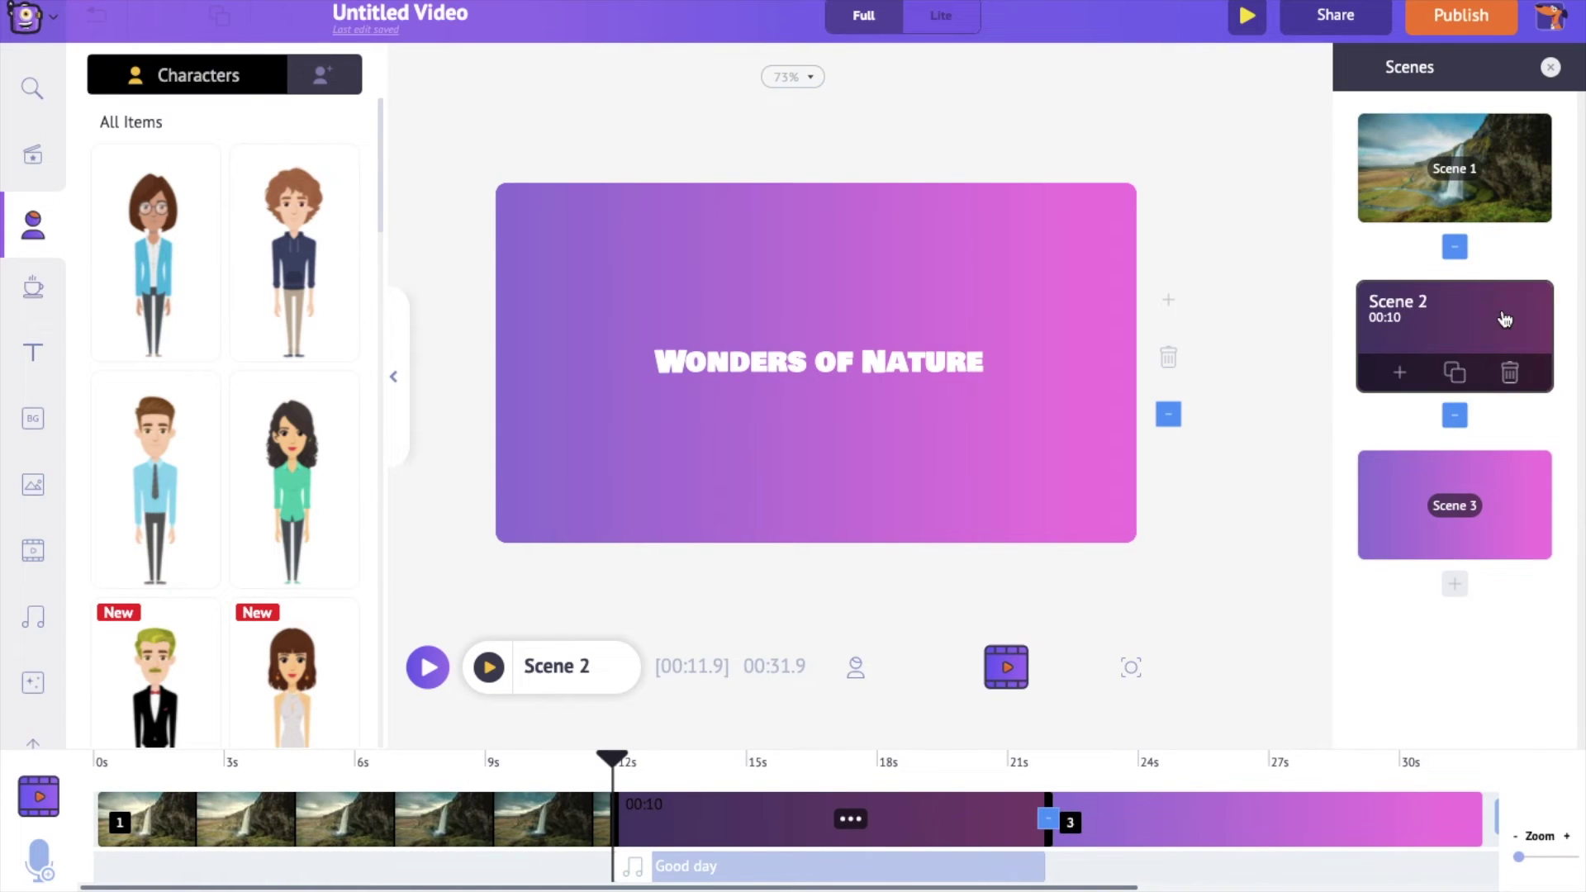
click(1510, 368)
click(1510, 204)
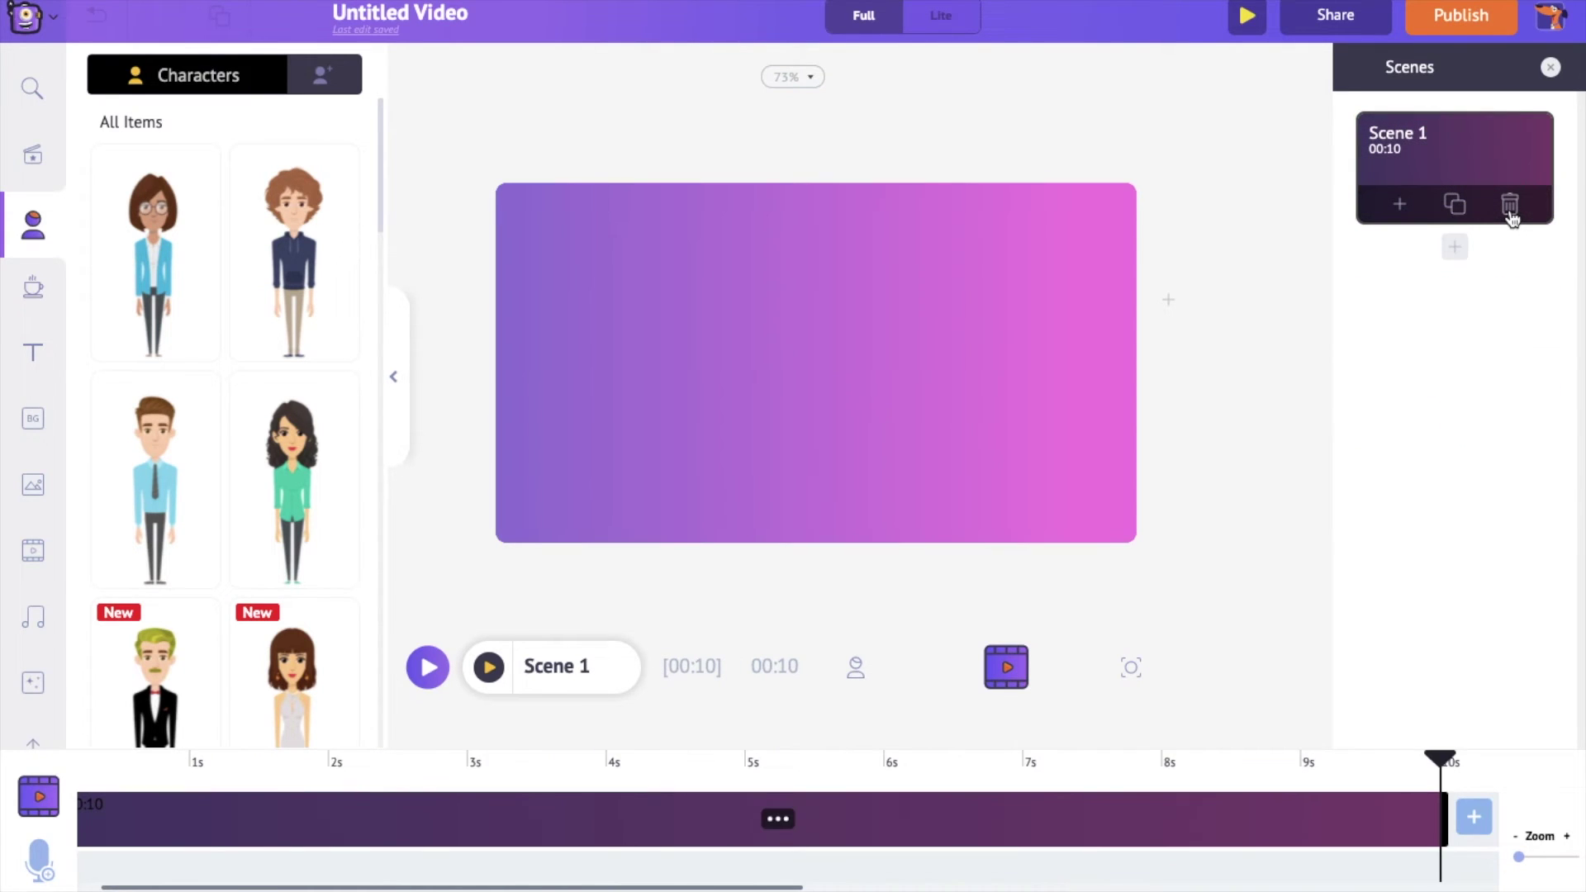
click(33, 352)
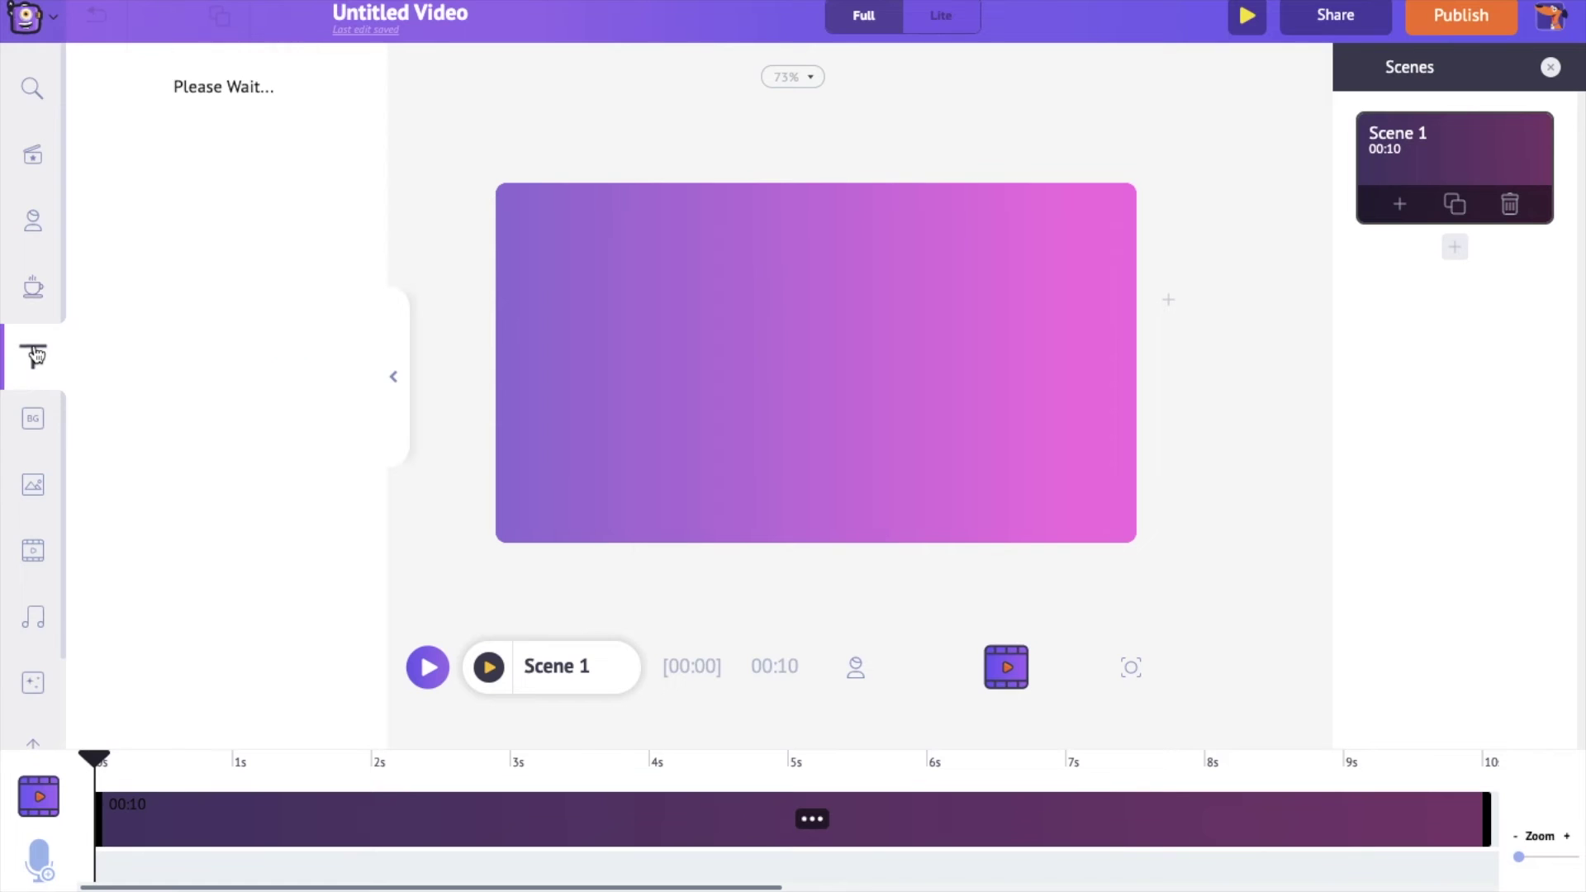
- Add a subheading reading 'You' in League Spartan font
click(213, 131)
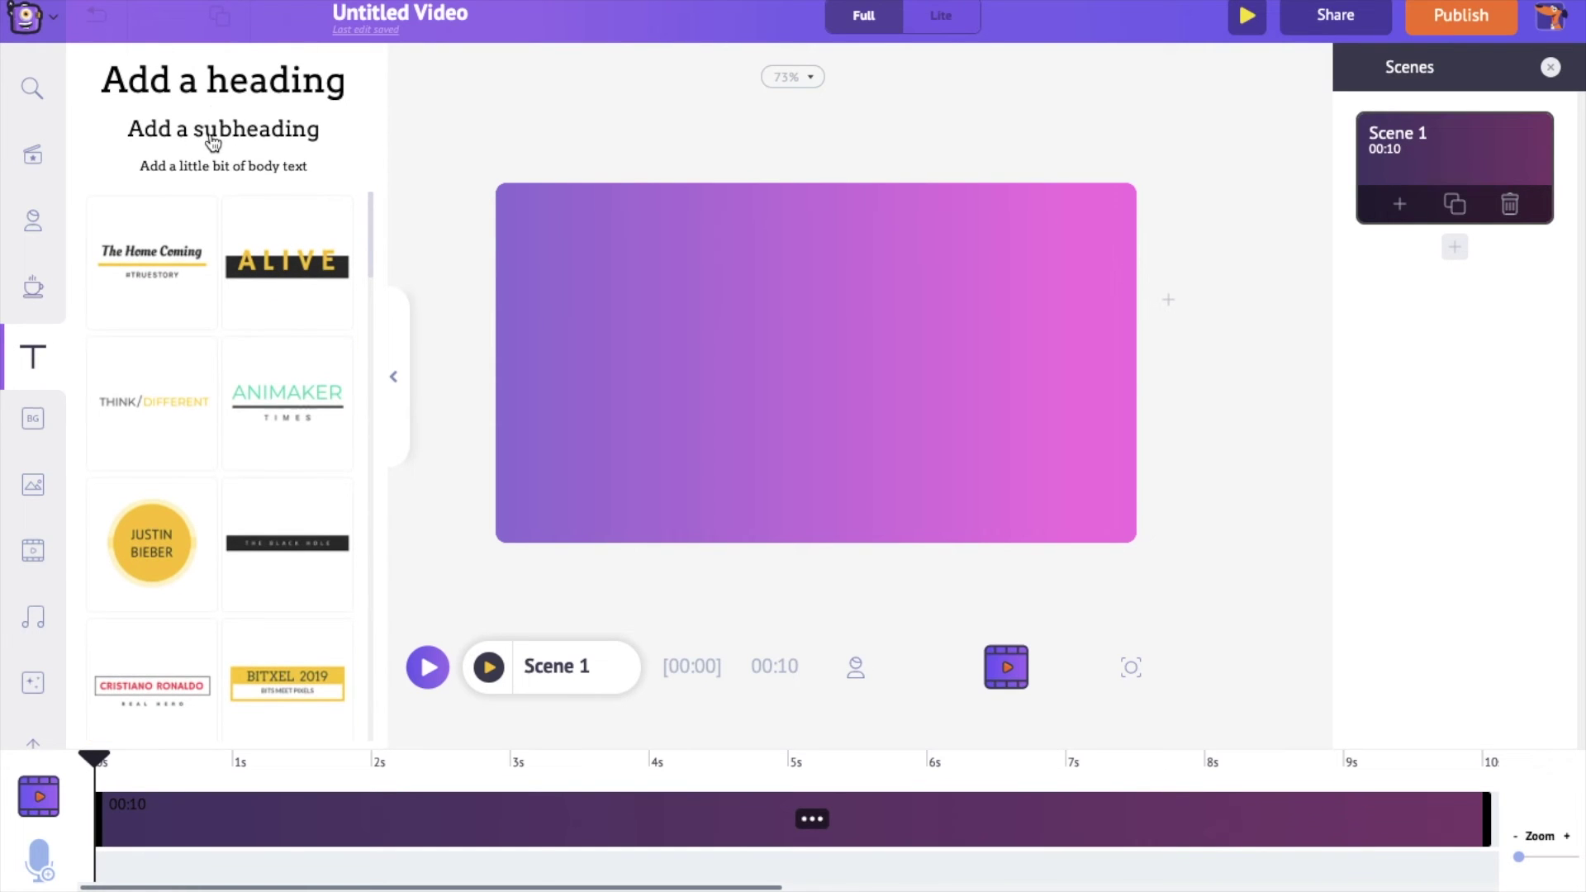
double_click(851, 363)
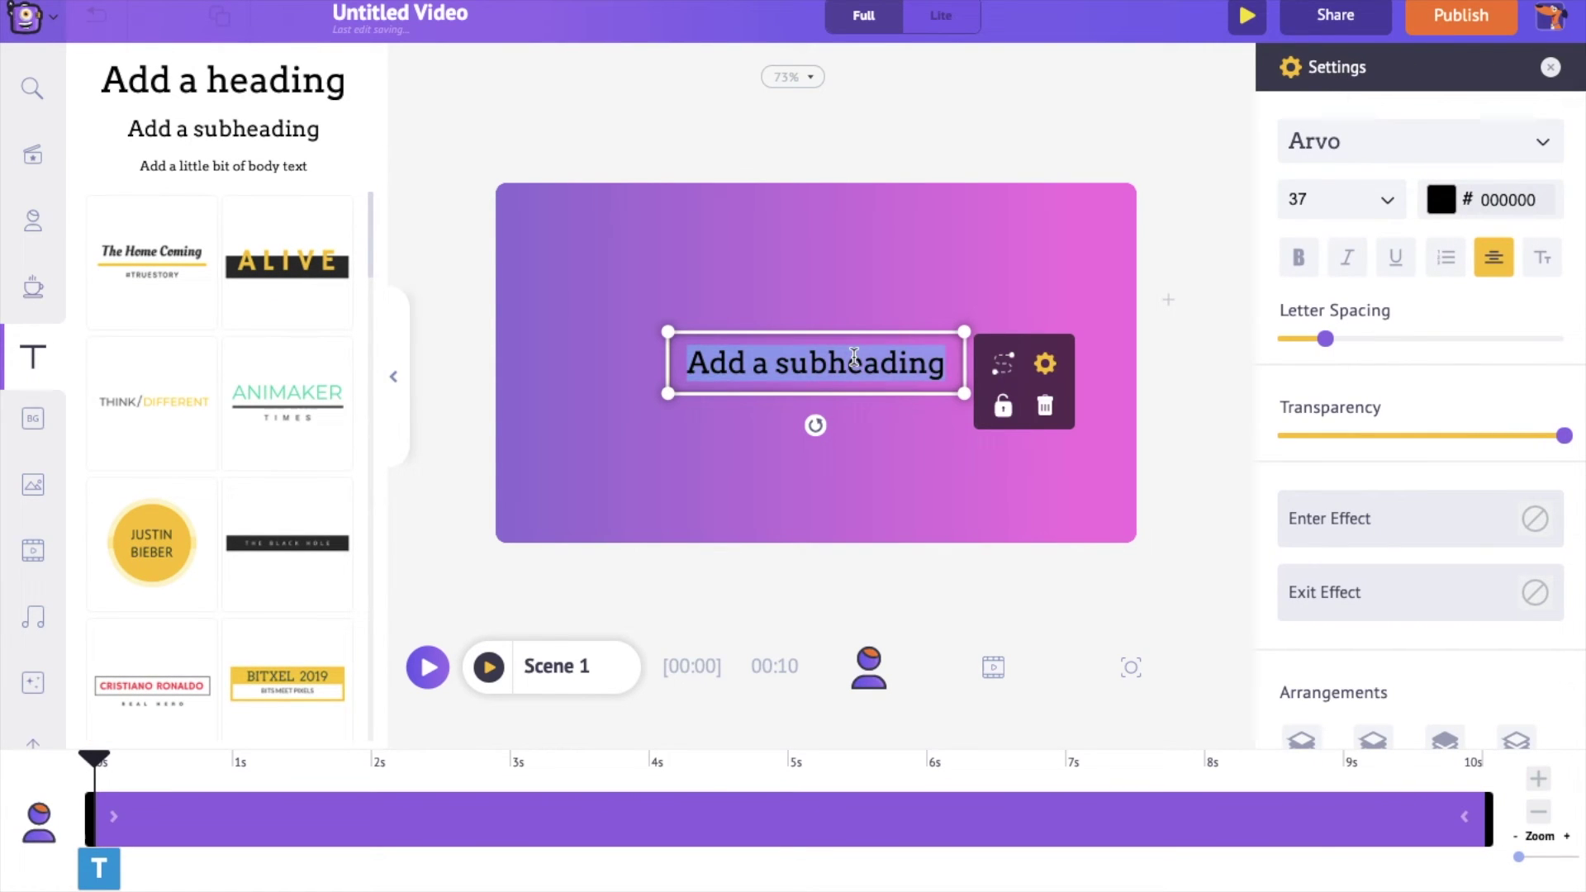
text(You)
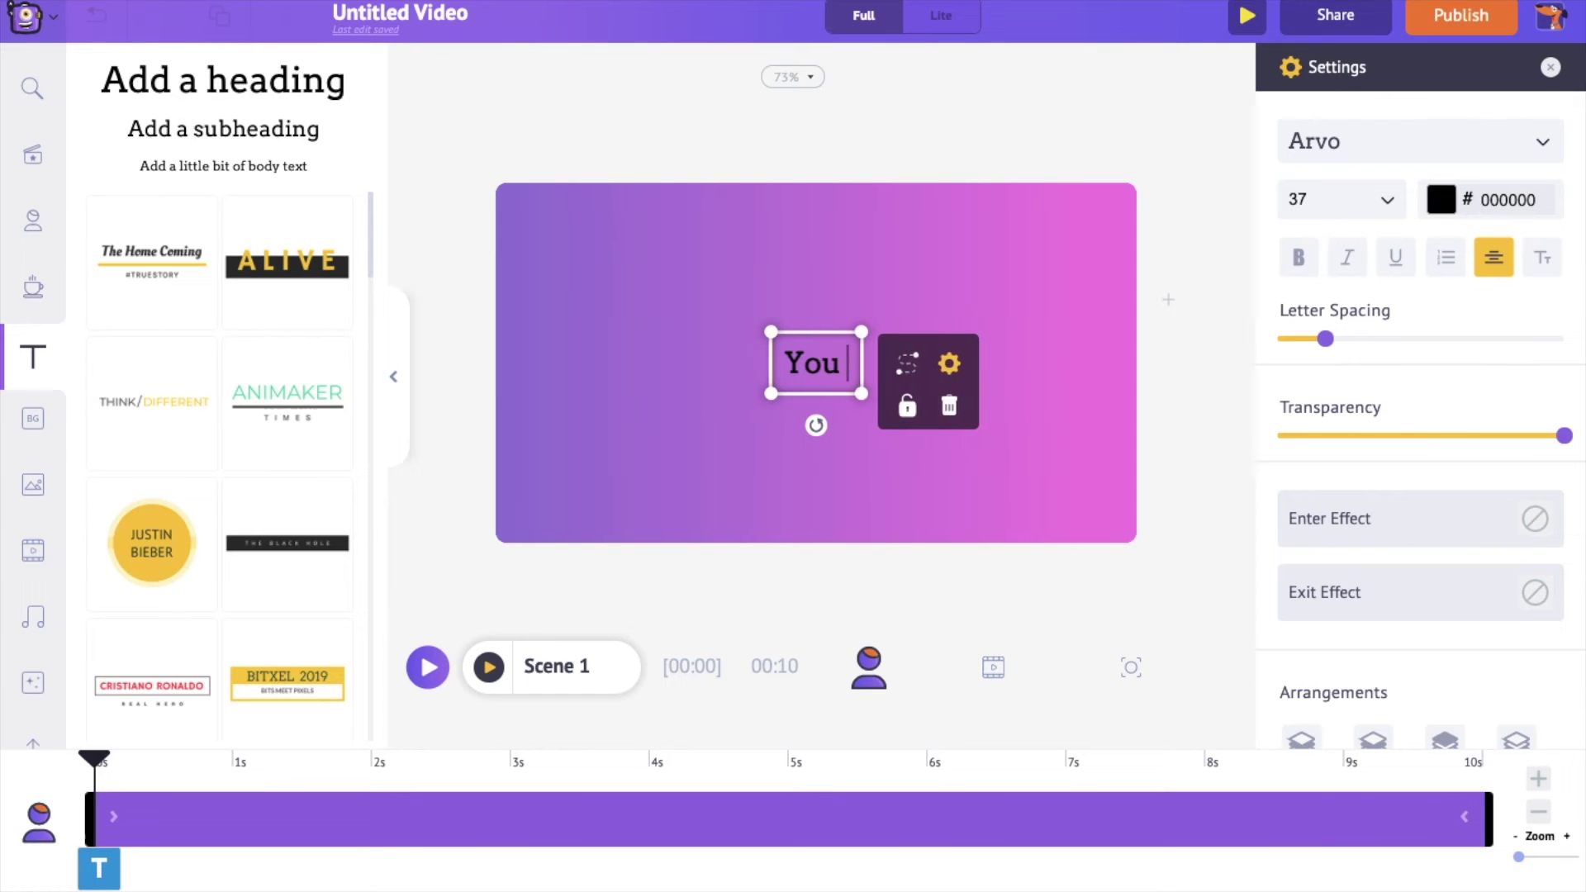
click(1546, 153)
scroll(1450, 496, up, 3)
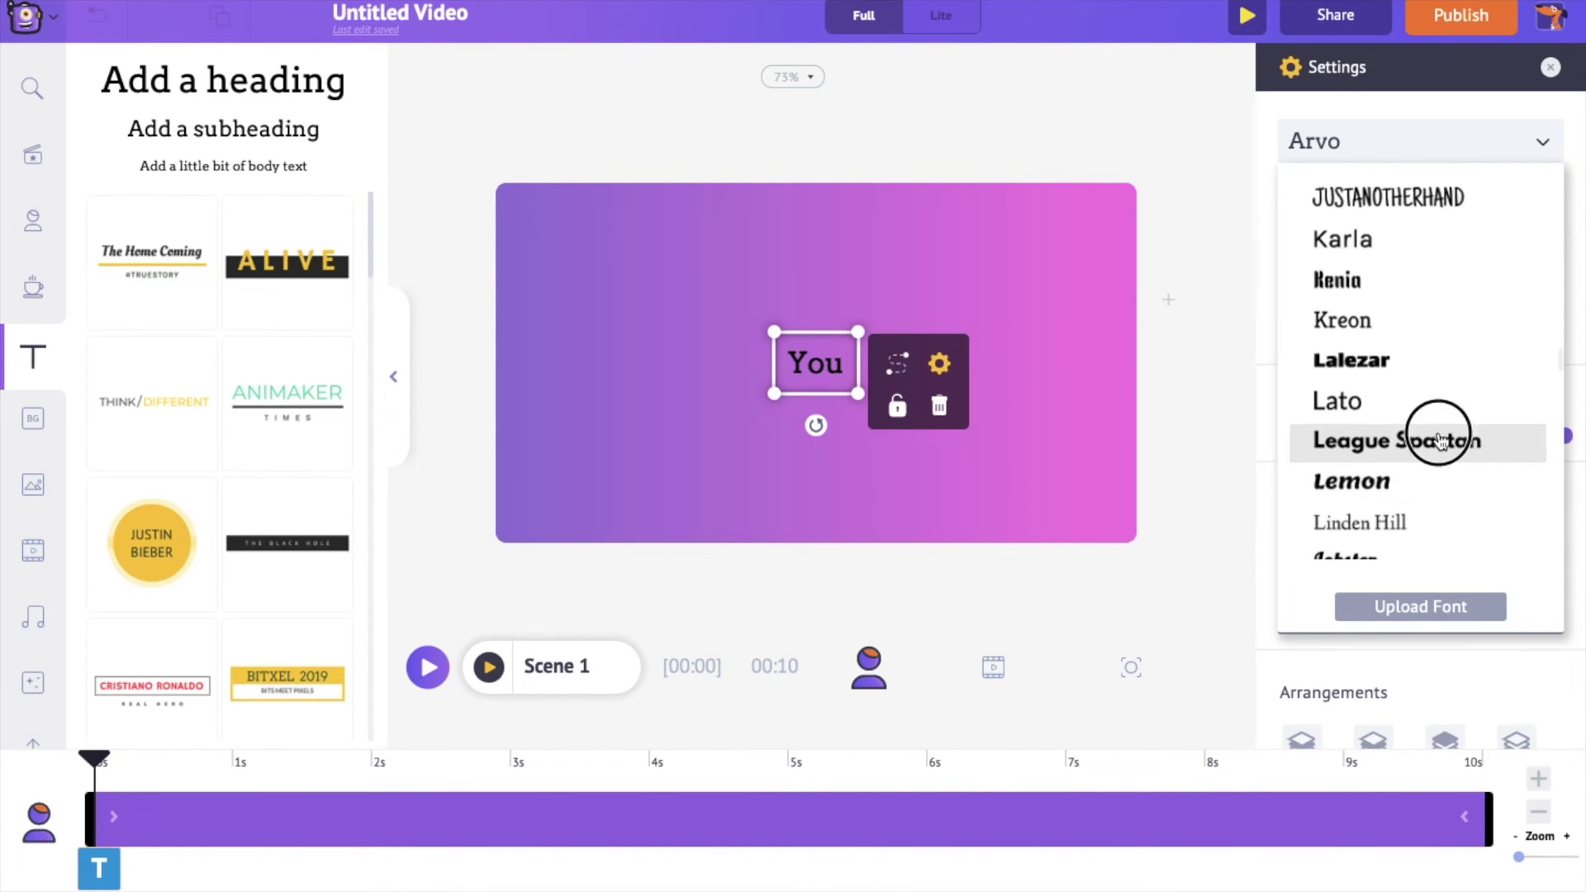
click(1543, 142)
- Set the You text to size 50 and light grey (EFEFEF)
click(1391, 205)
scroll(1335, 474, down, 5)
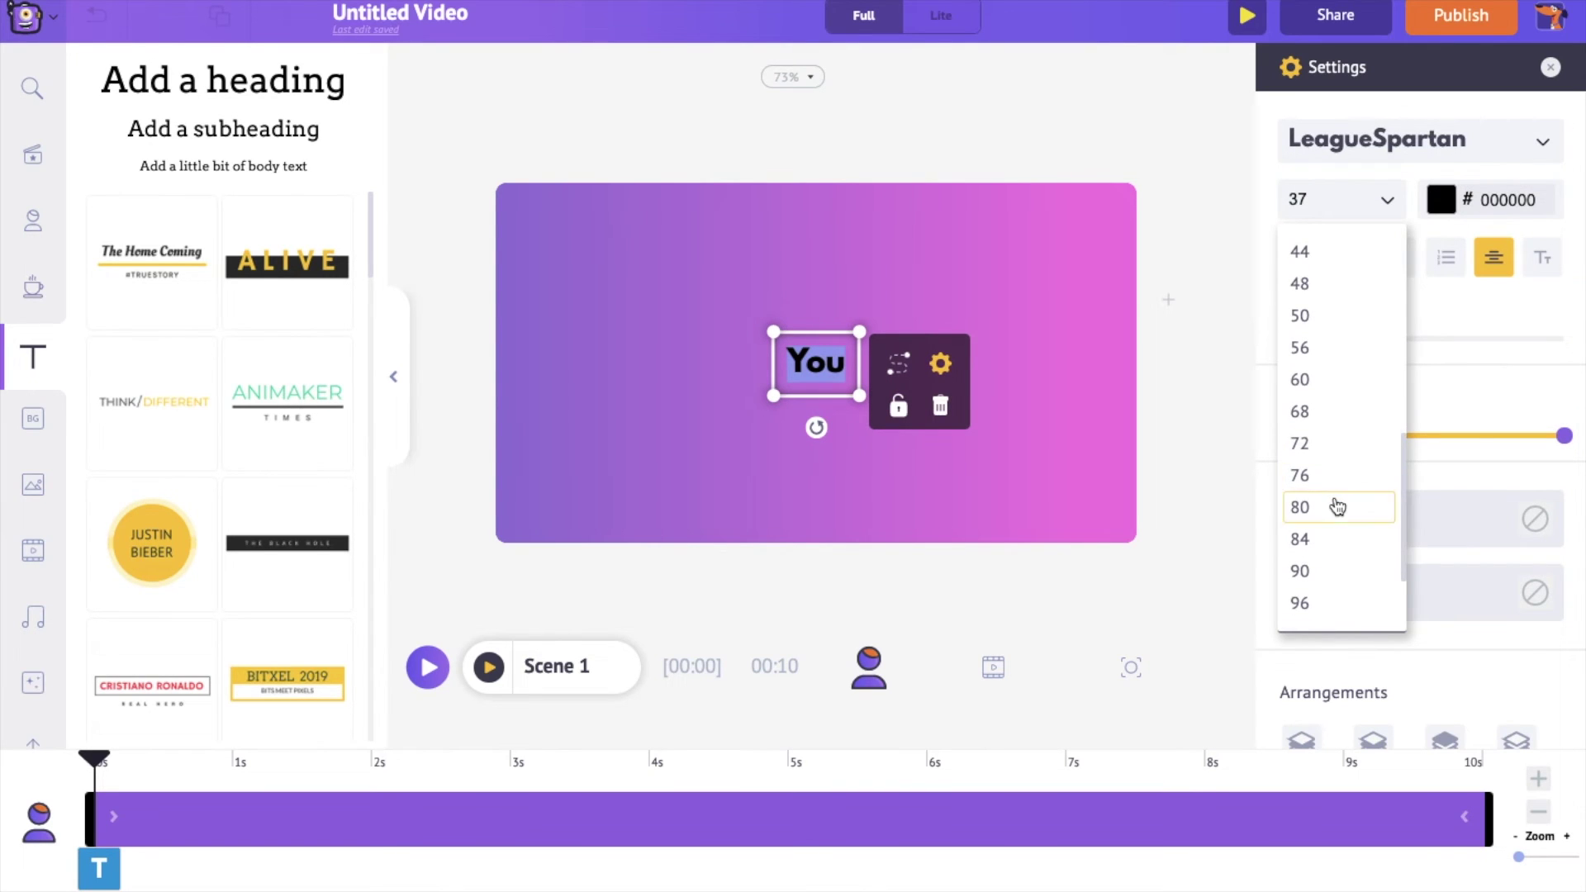
click(1324, 317)
click(1438, 200)
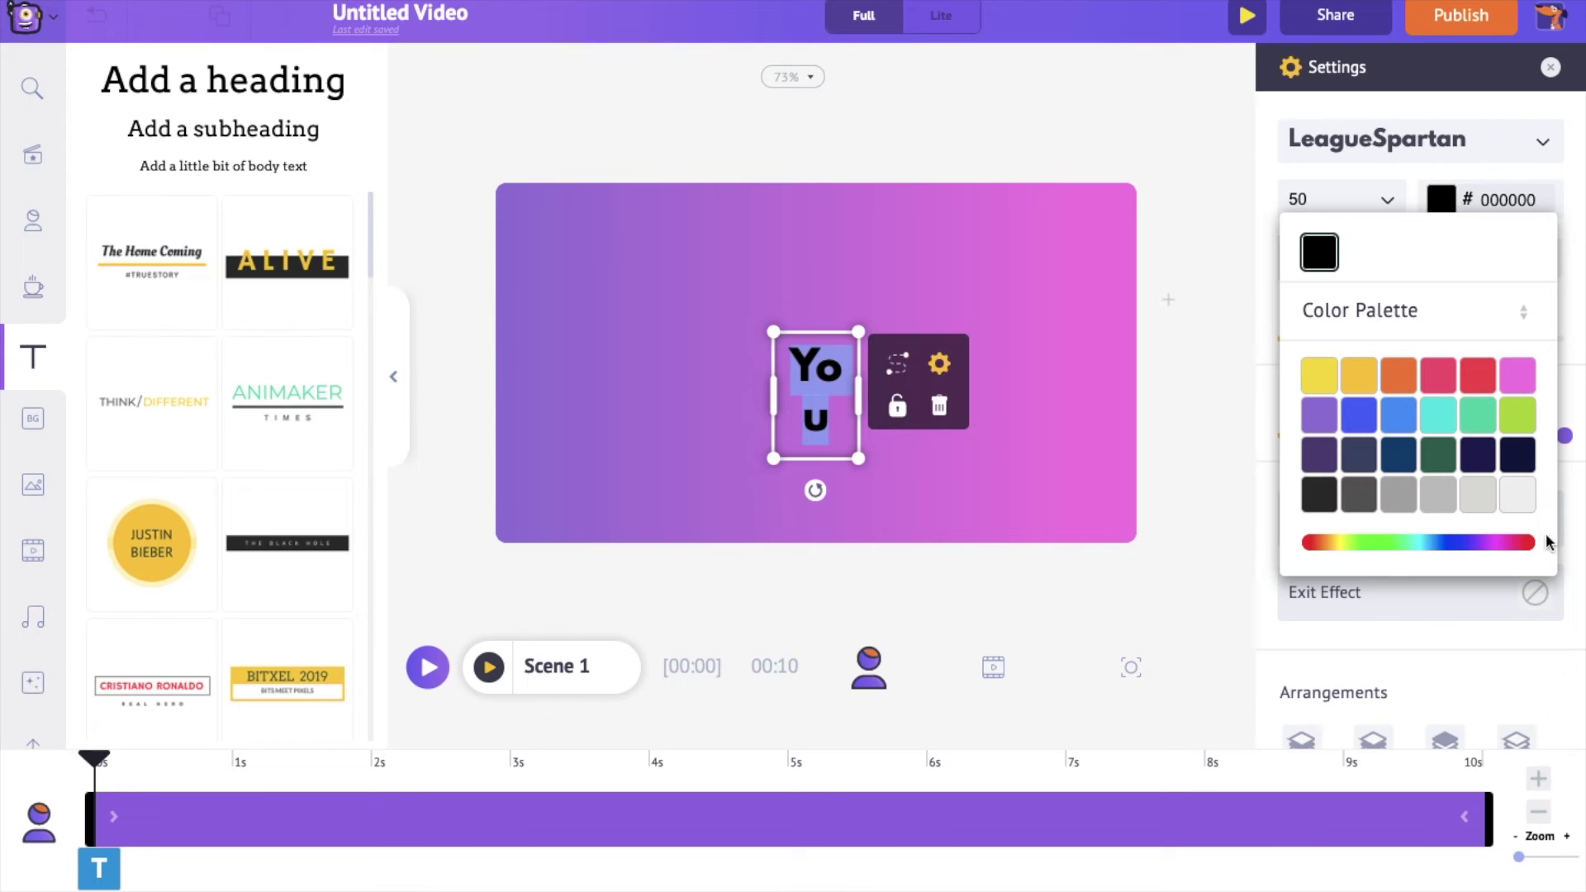
click(1519, 496)
- Widen the You text box and move it to the centre of the scene
drag(773, 396, 700, 393)
click(821, 263)
click(811, 357)
drag(810, 358, 818, 368)
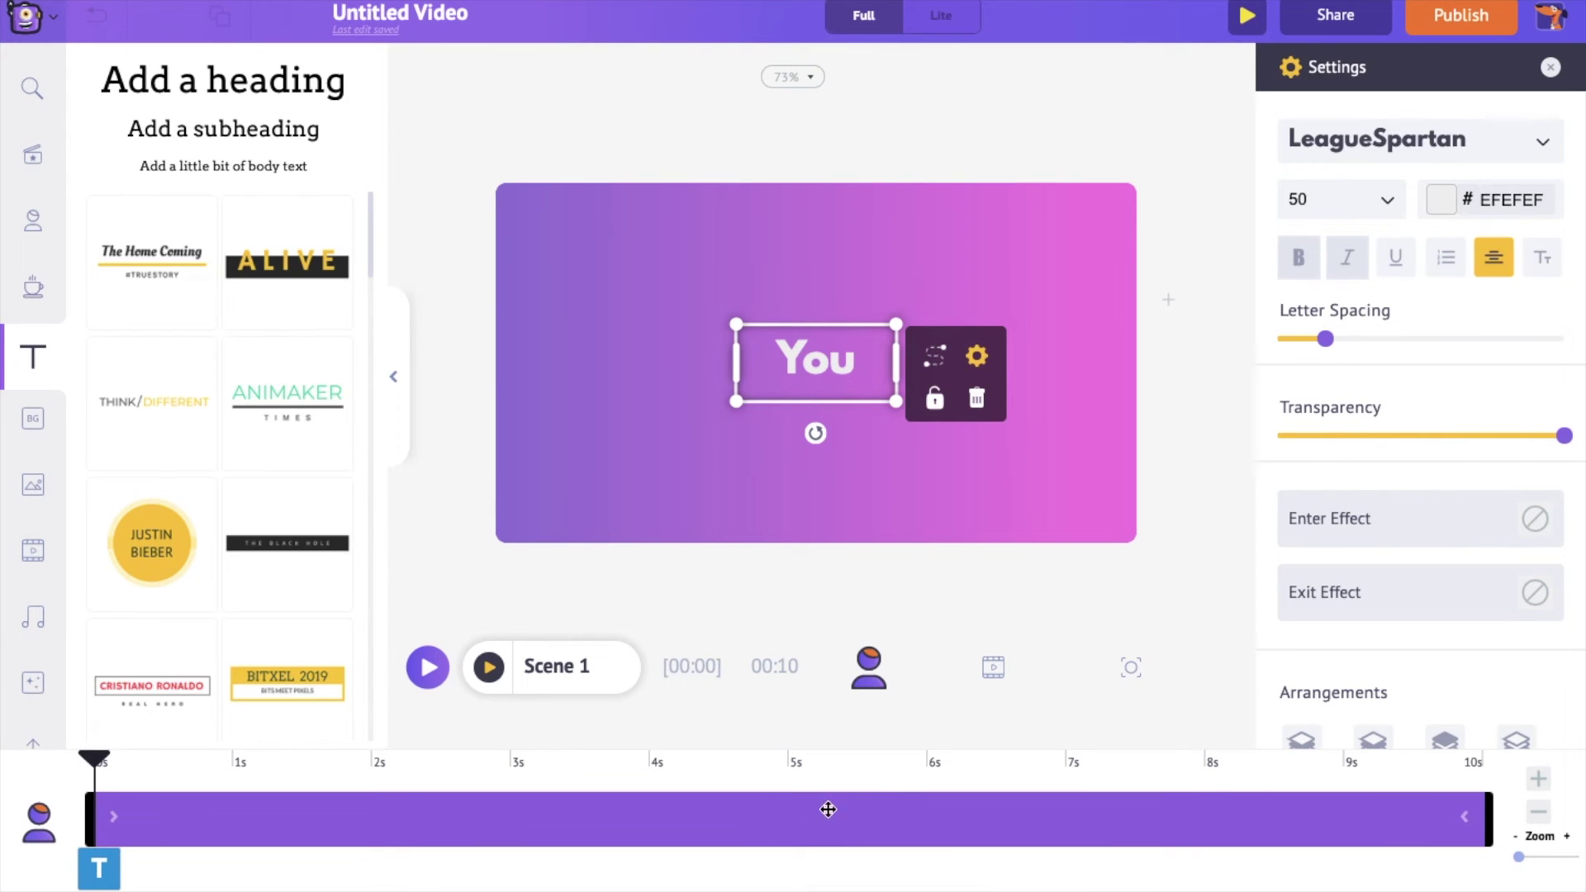
click(1489, 811)
- Shorten the You text block to about 1 second and set the playhead near 0.6 s
drag(870, 772, 165, 811)
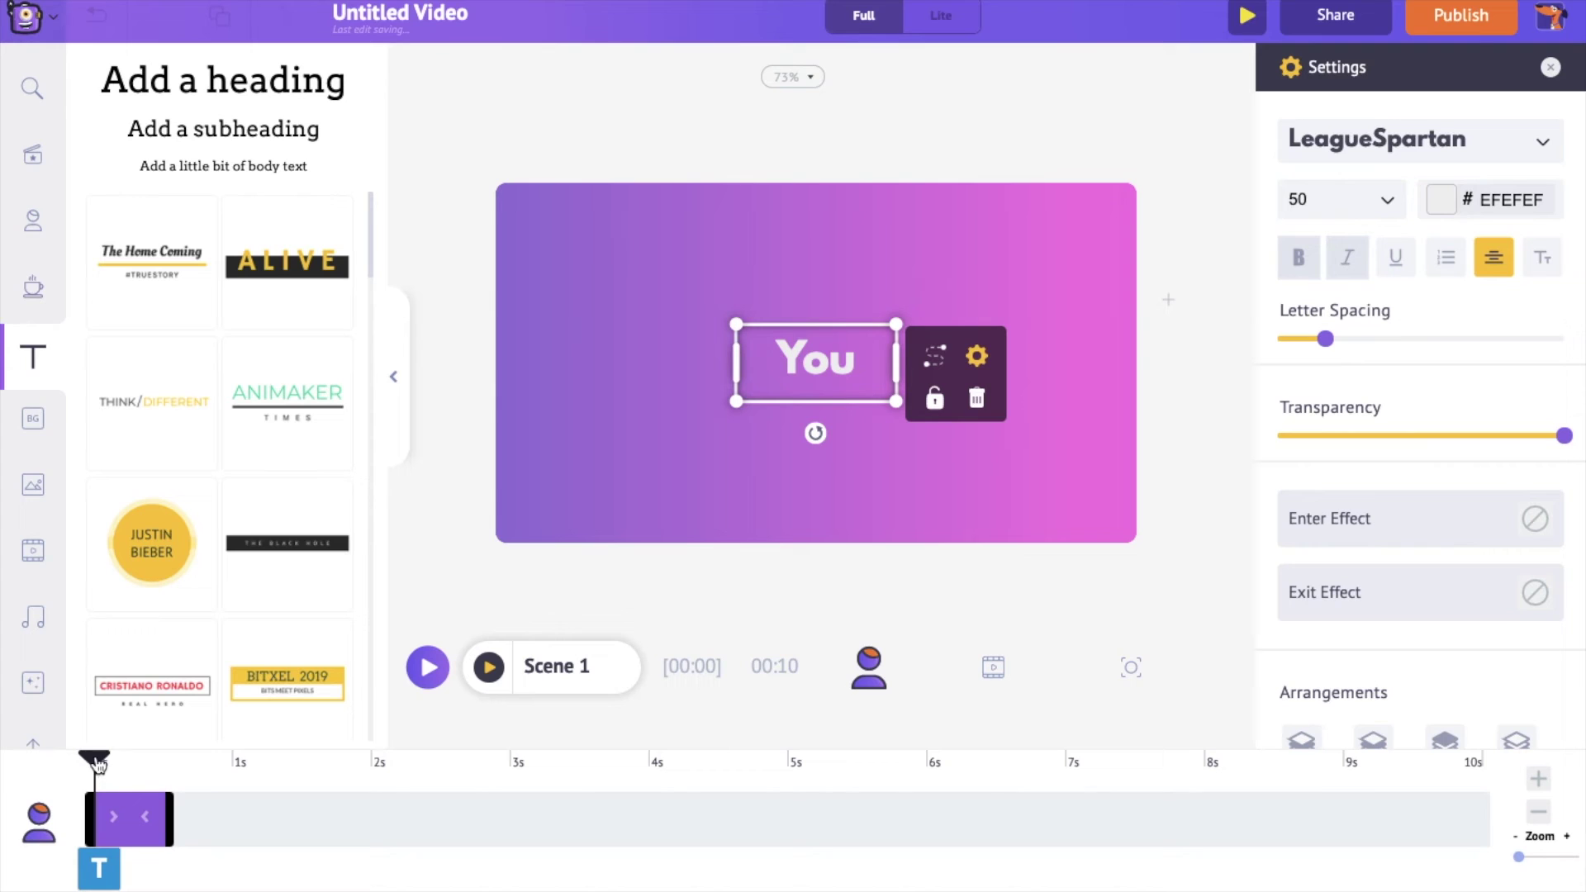
drag(97, 764, 167, 774)
click(750, 442)
click(817, 358)
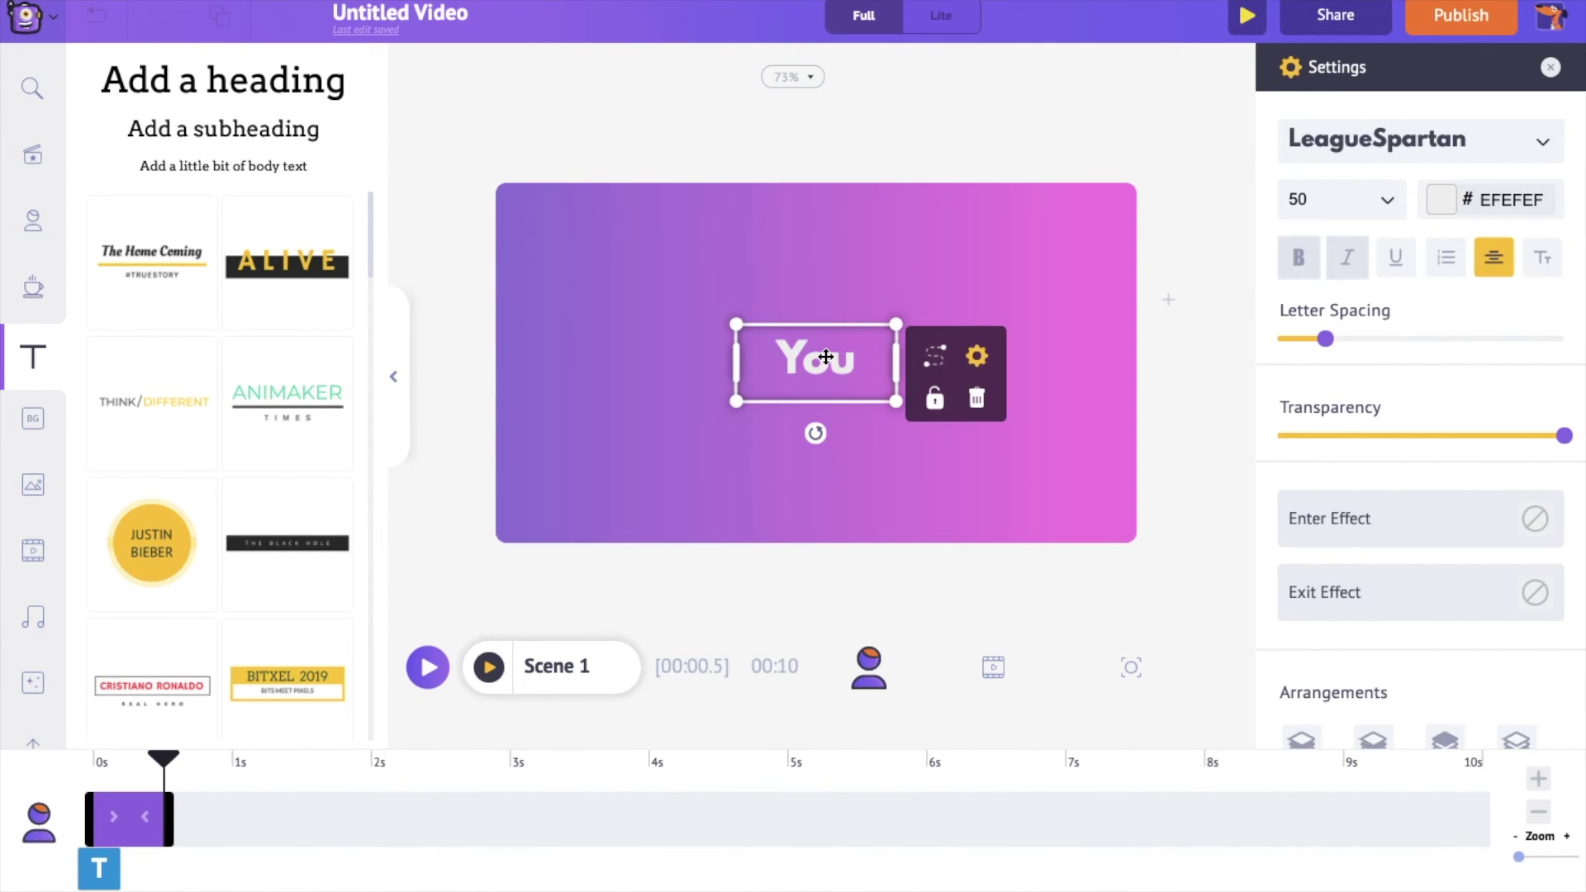
drag(167, 770, 180, 770)
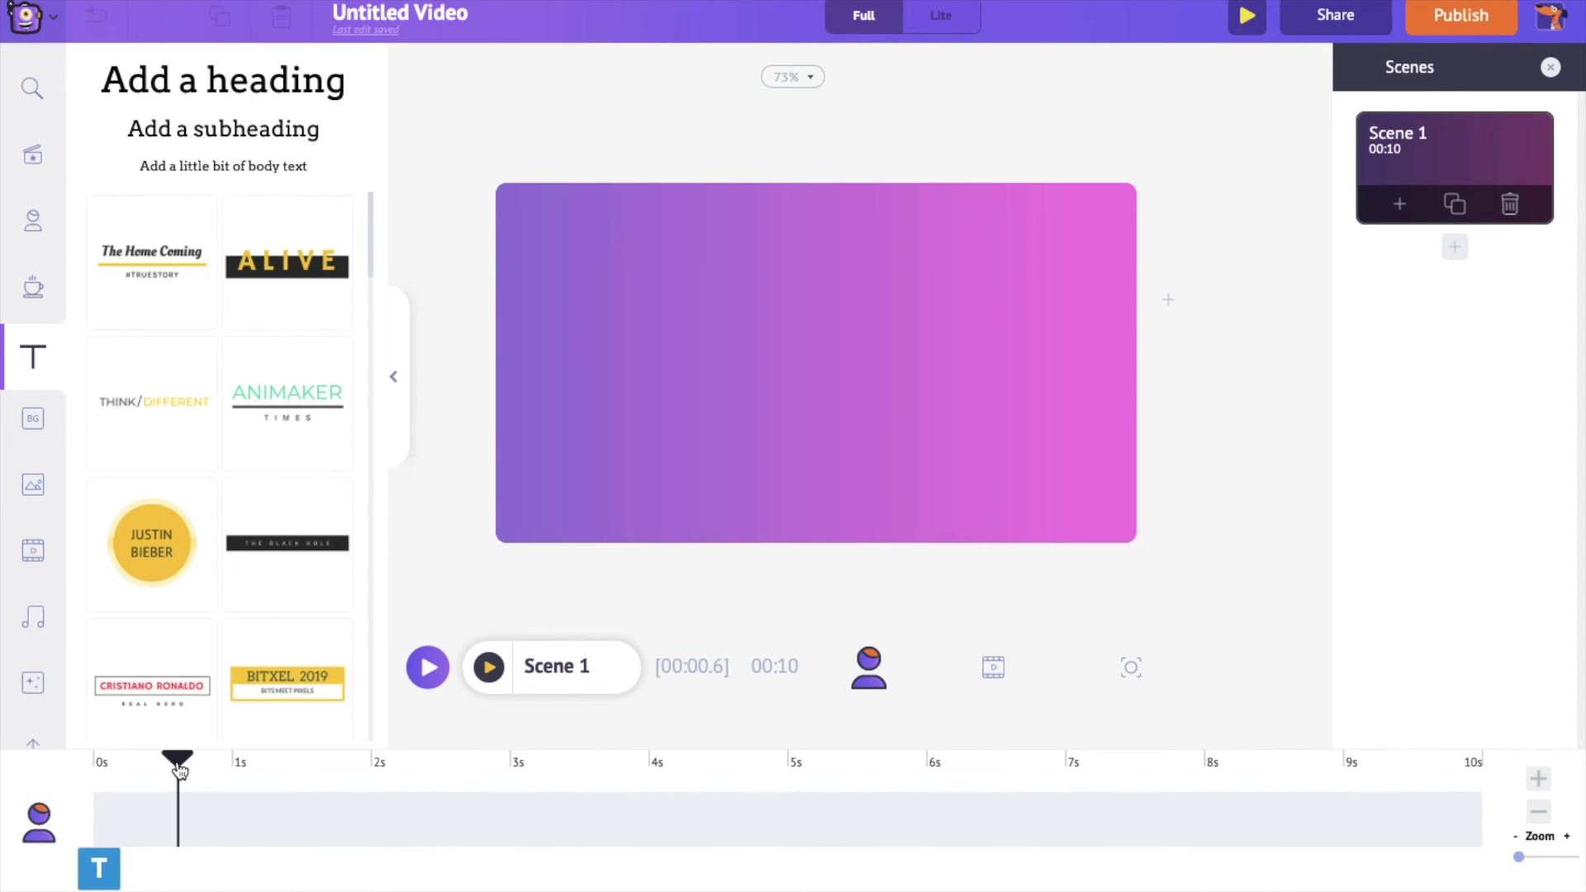
- Retype the copied text block as 'are'
double_click(822, 352)
text(are)
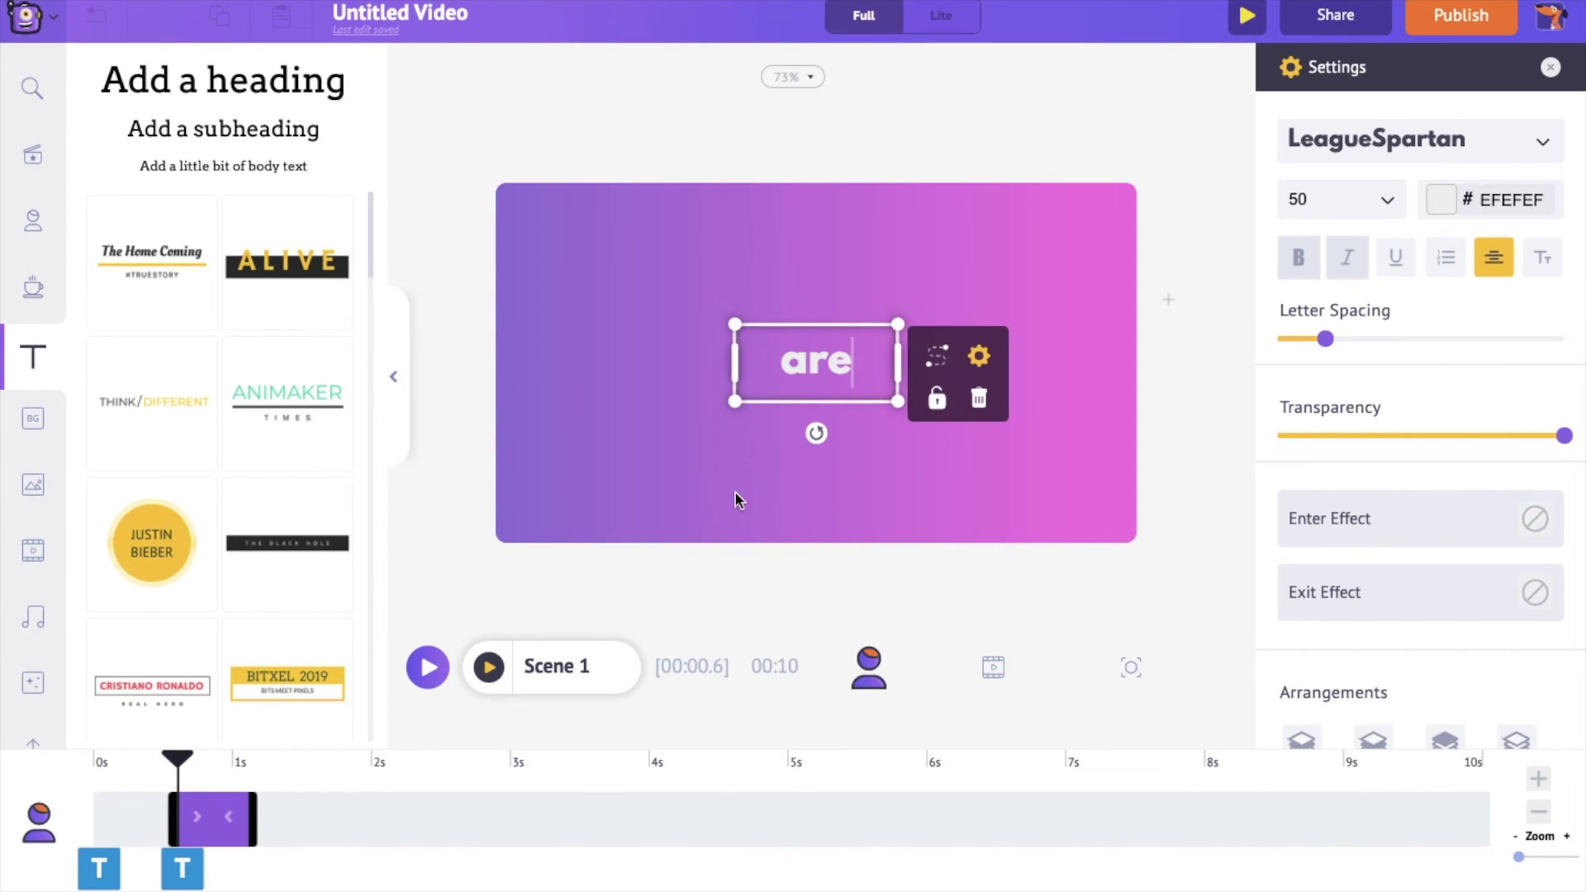
click(781, 446)
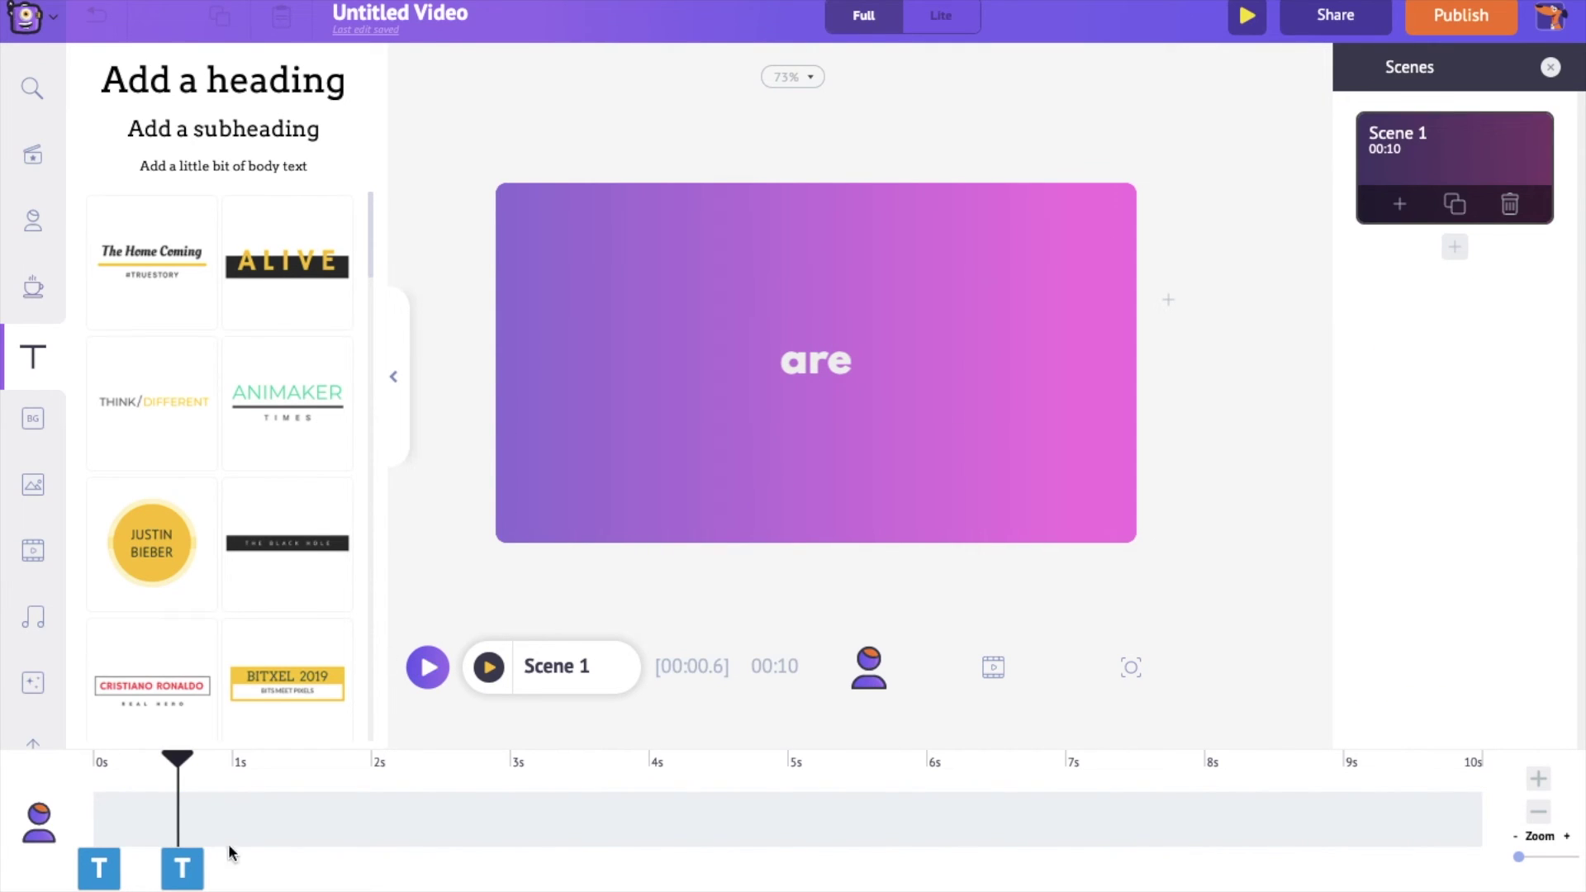
click(189, 868)
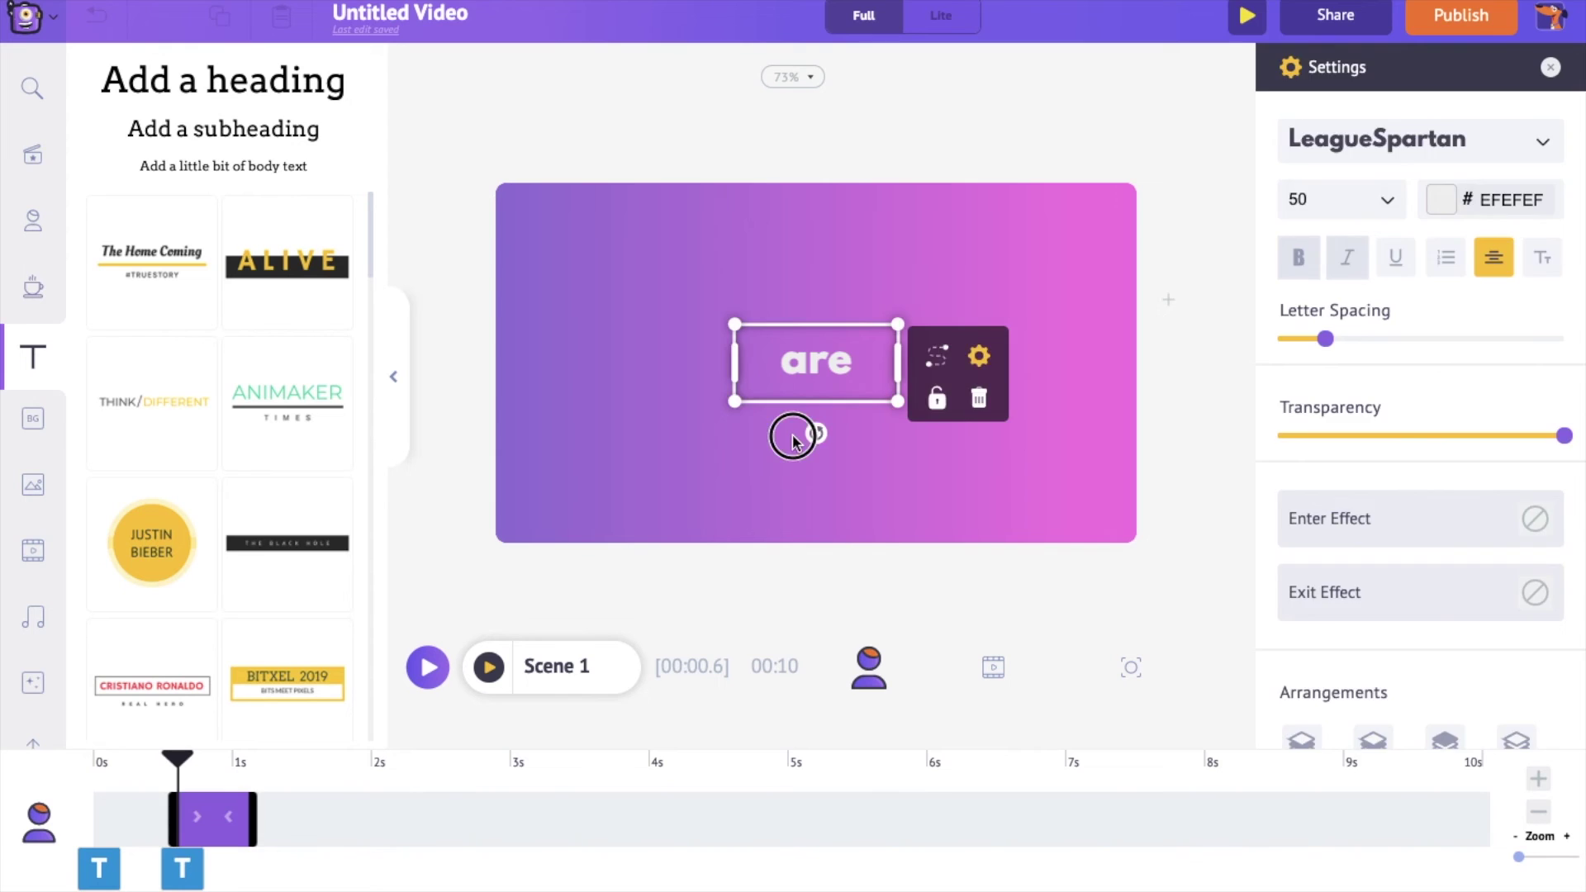
click(793, 435)
click(822, 347)
- Paste text copies at about 1.1 s and 1.6 s, retyping the latter as 'watching'
click(250, 761)
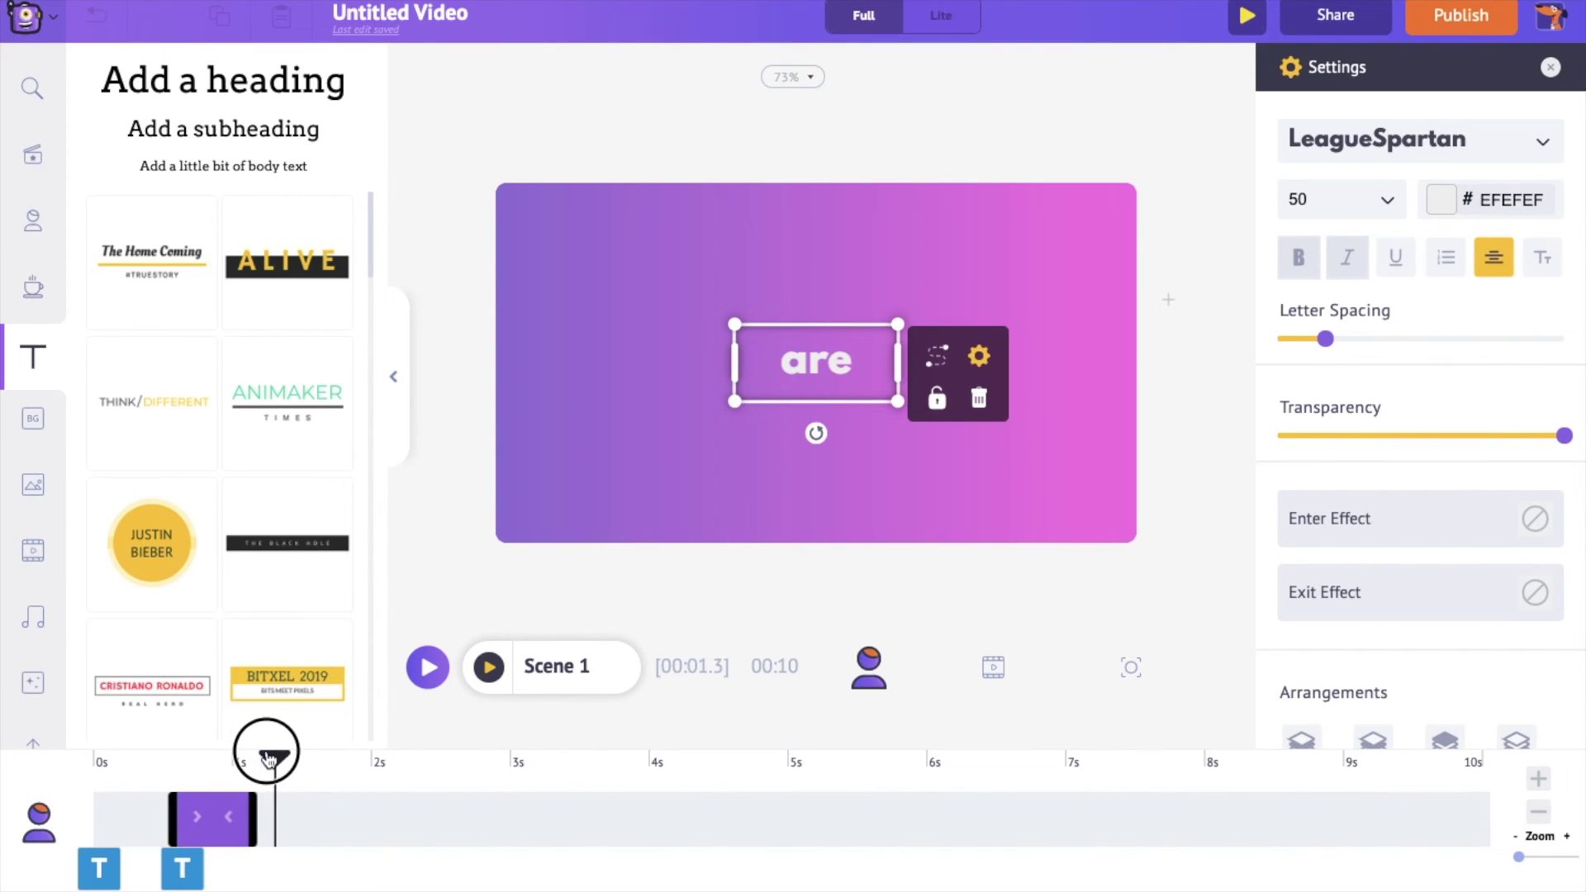
click(239, 766)
key(ctrl+v)
click(310, 767)
key(ctrl+v)
double_click(815, 361)
text(watching)
click(840, 308)
- Copy the text to 2.1 s and retype it as 'Animaker's'
click(821, 357)
key(ctrl+c)
click(385, 761)
key(ctrl+v)
double_click(816, 358)
text(Animaker's)
- Copy the text to 2.6 s and retype it as 'YouTube'
click(843, 372)
click(843, 371)
key(ctrl+c)
click(456, 761)
key(ctrl+v)
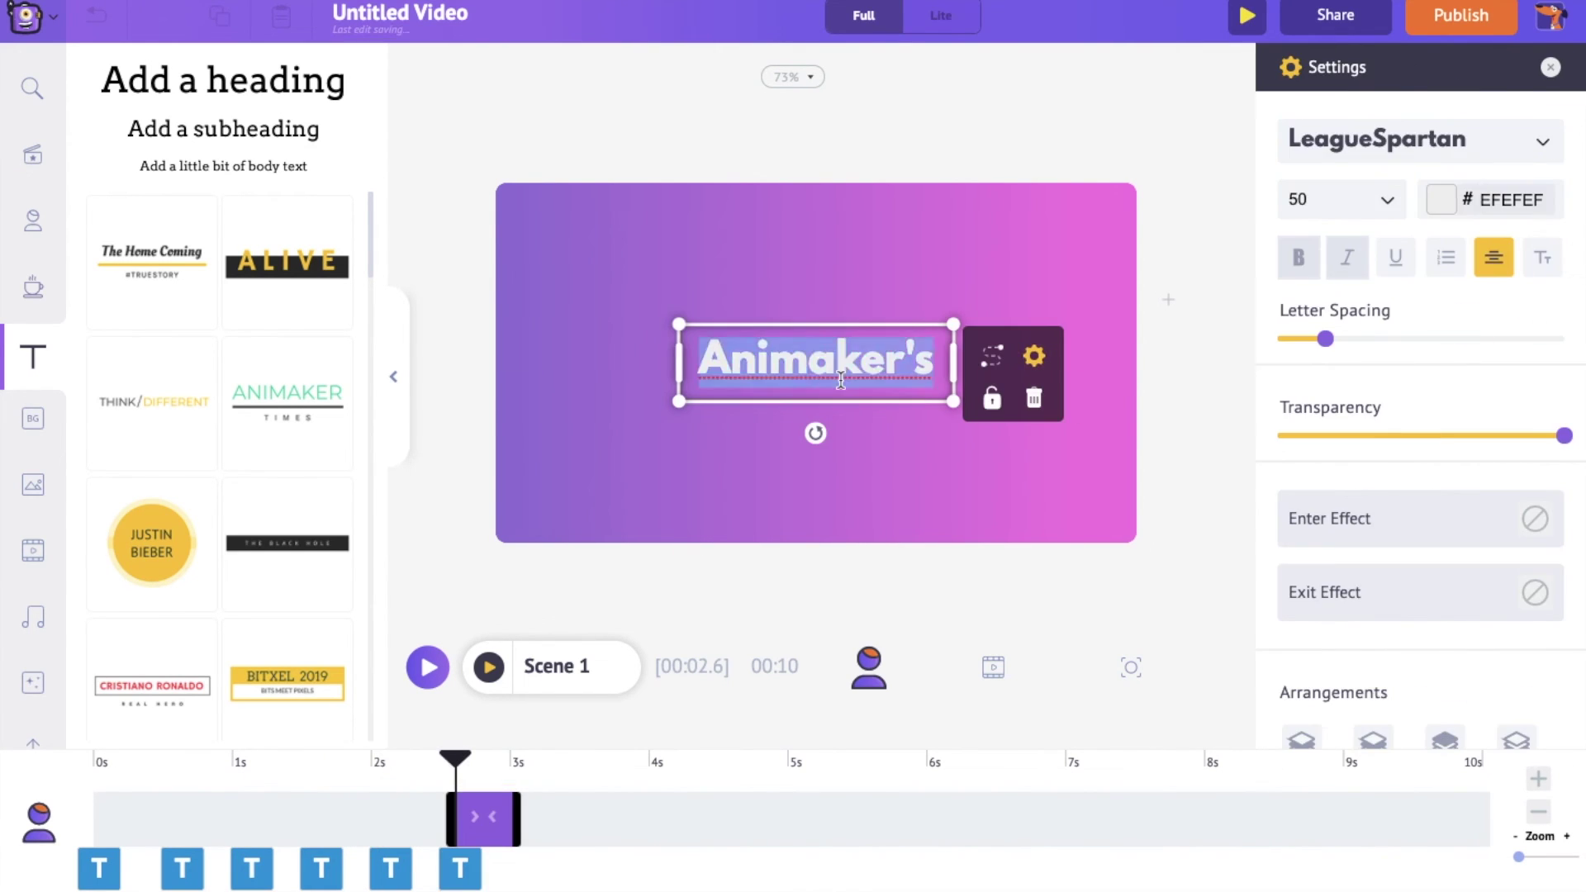
double_click(815, 357)
text(YouTube)
- Paste a copy at 3.5 s and retype it as 'channel'
click(580, 761)
key(ctrl+v)
double_click(815, 357)
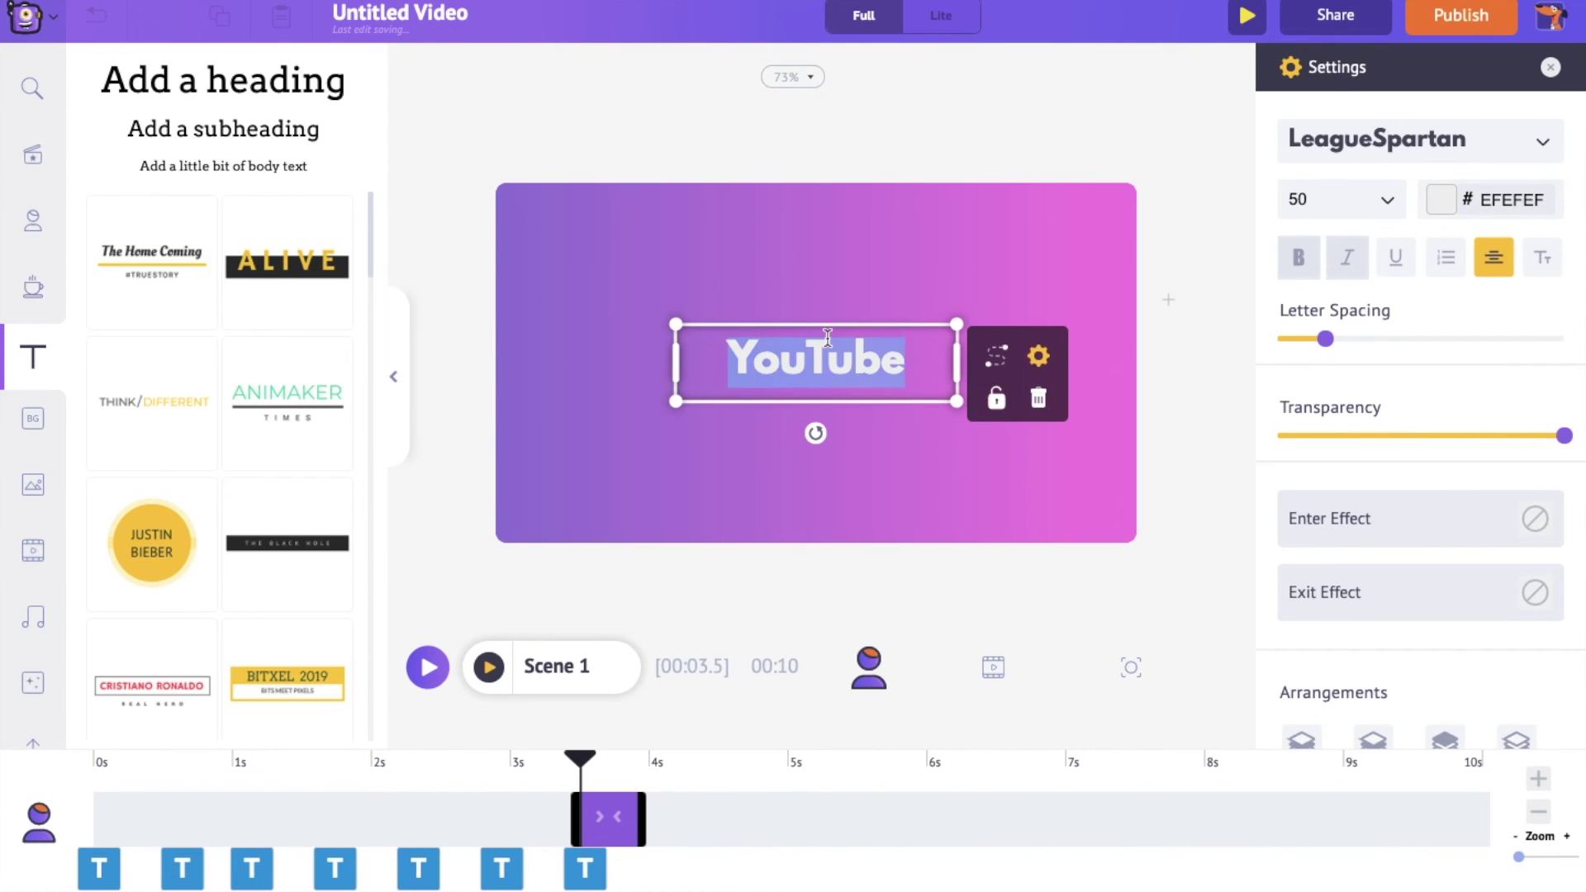
text(channwl)
key(BackSpace)
key(BackSpace)
text(el)
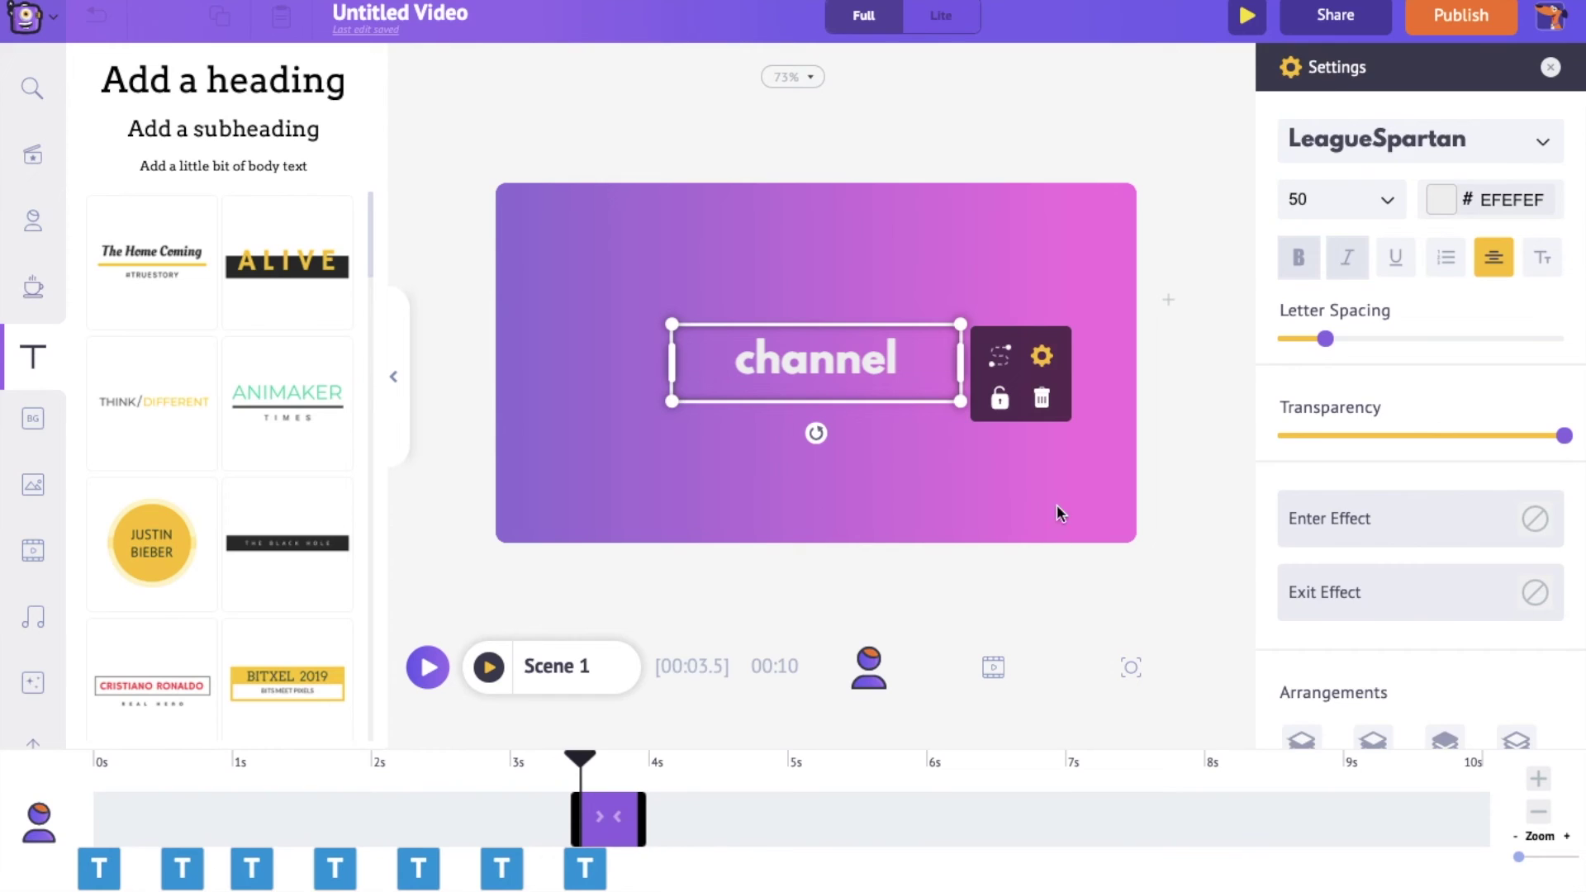
click(1060, 608)
click(584, 868)
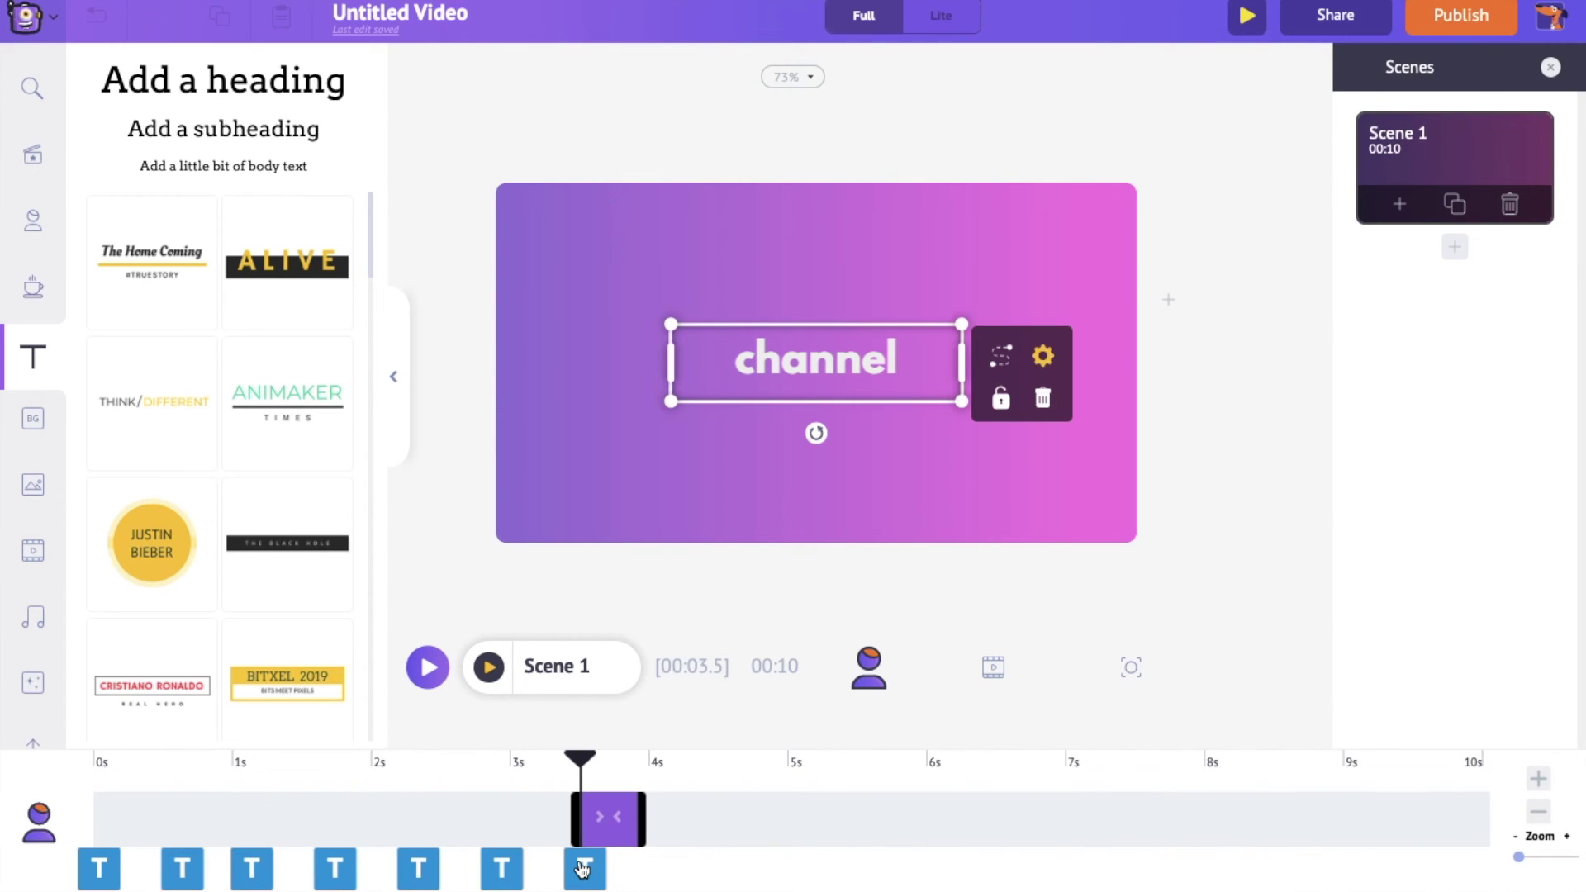
click(660, 777)
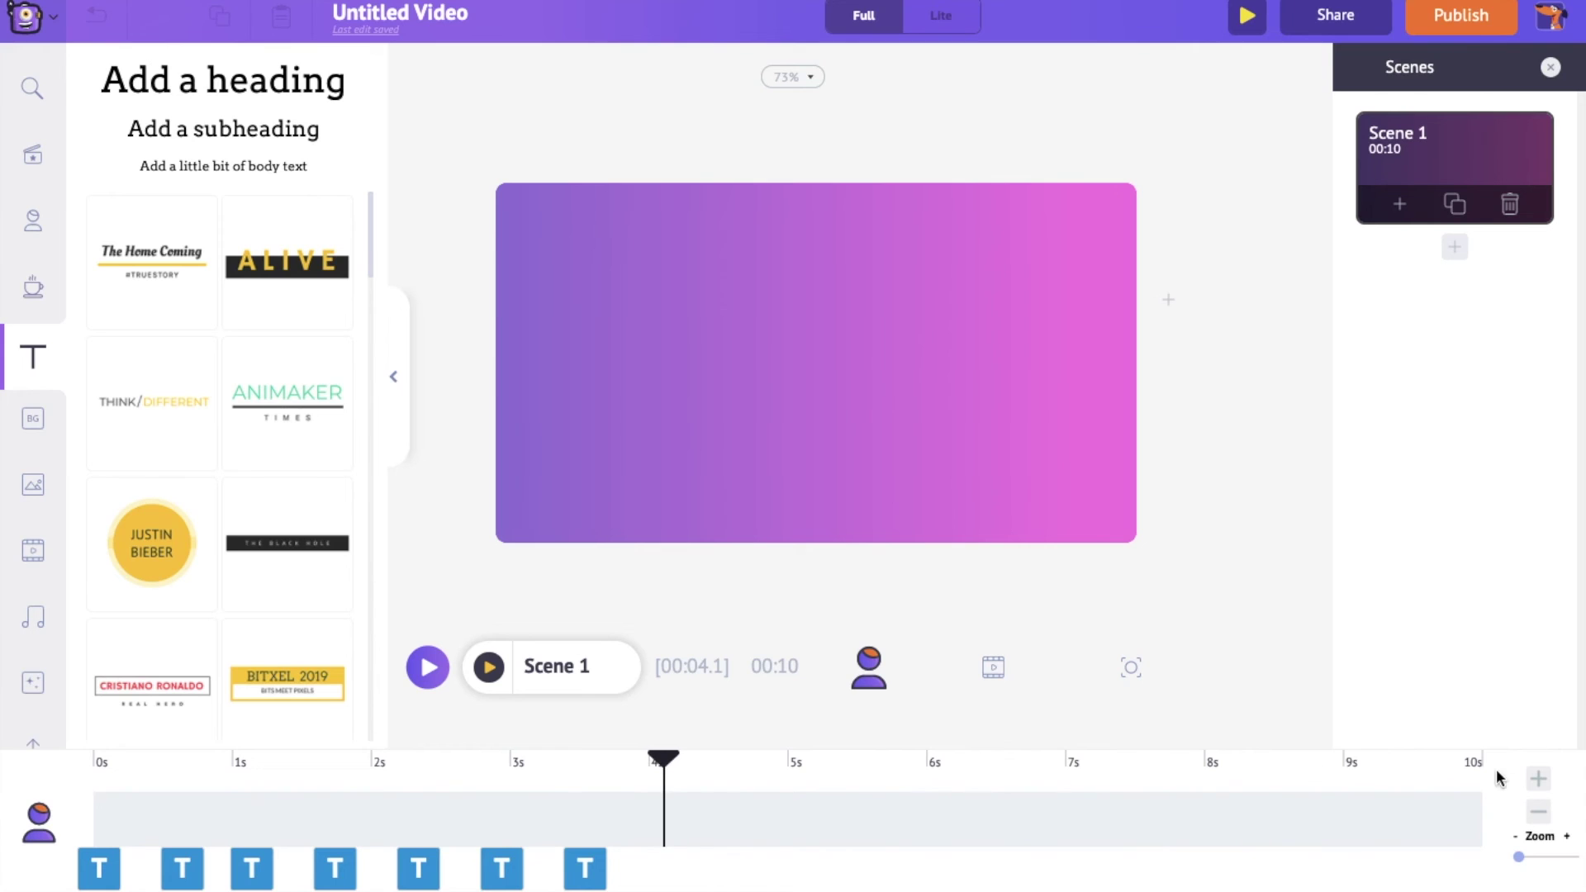
- Reduce the scene length one second at a time from 10 to 4 seconds
click(1540, 813)
click(1538, 813)
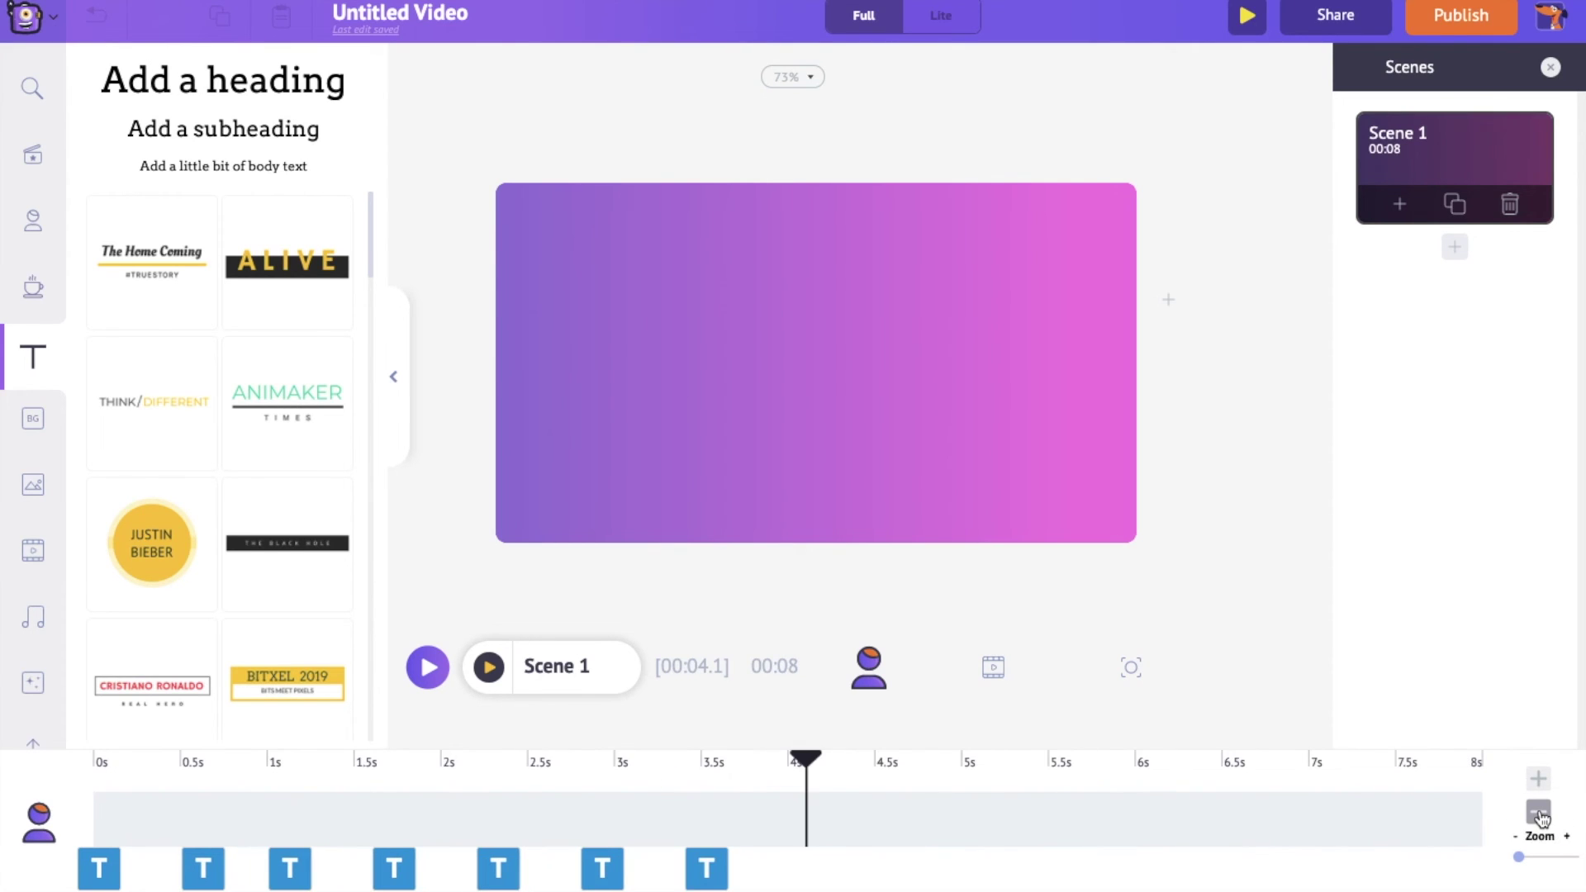
click(1538, 812)
click(1539, 813)
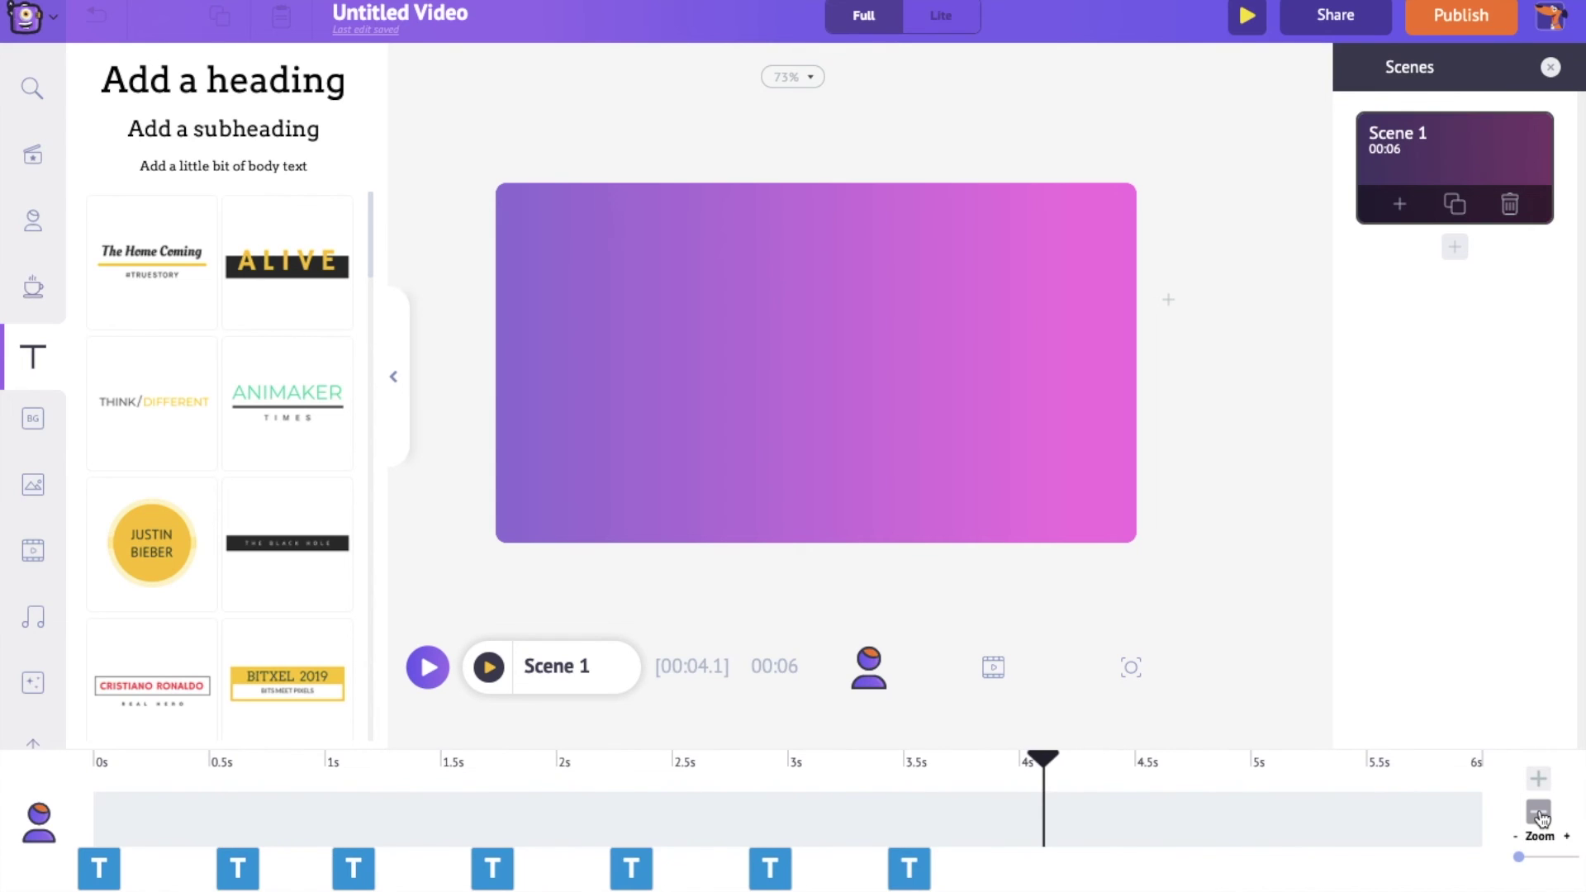
click(1539, 813)
click(1538, 812)
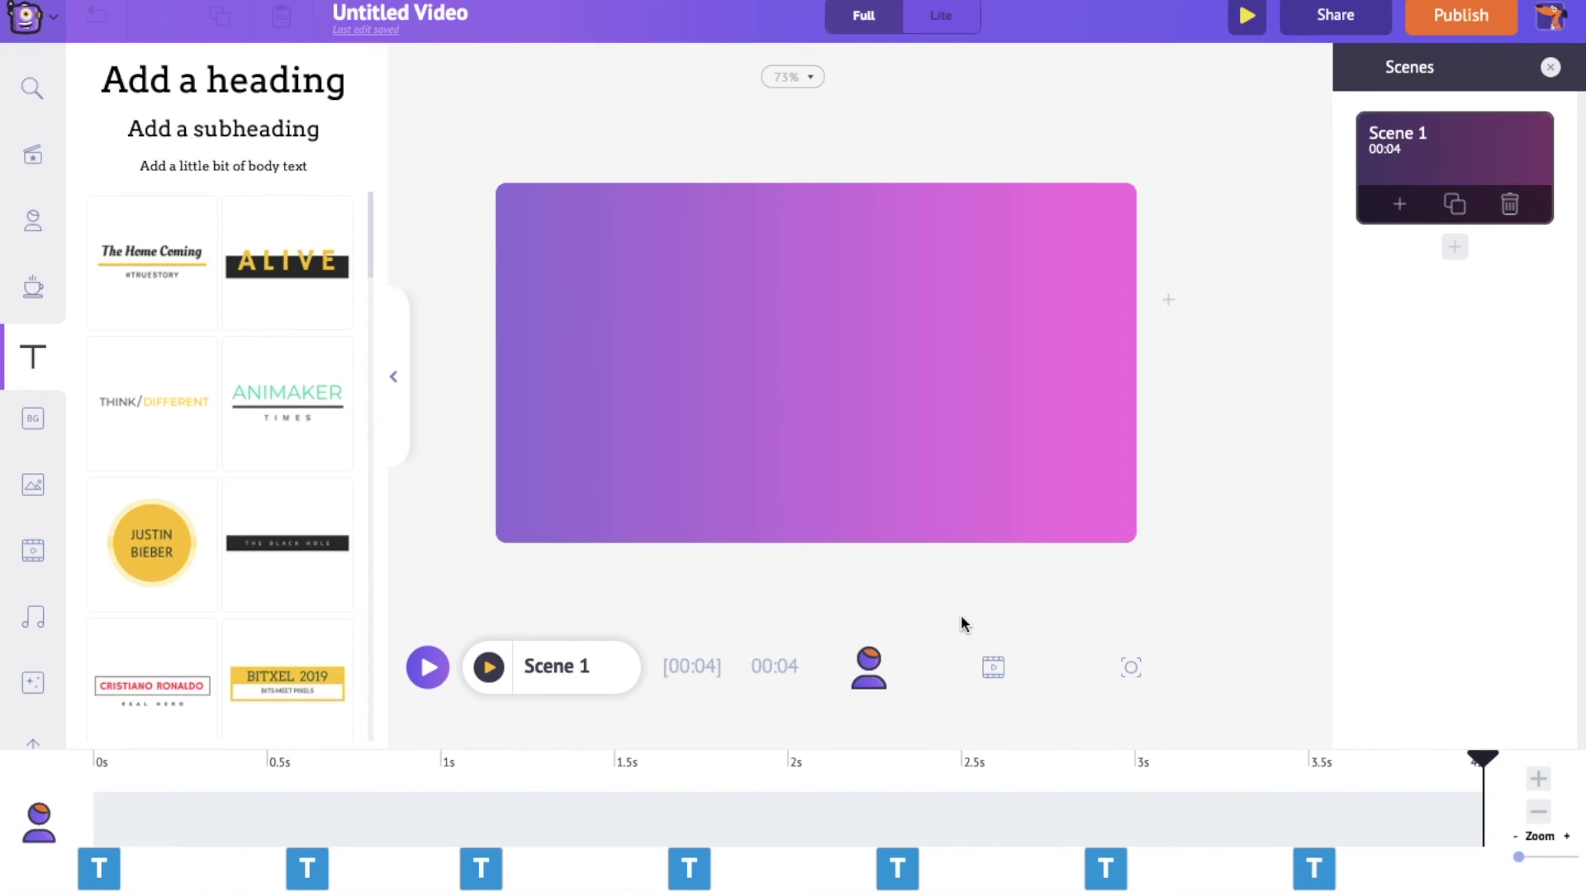
- Add a Dynamic Camera near 2.2 s, lengthen the move, and shrink the frame toward the centre
click(1134, 671)
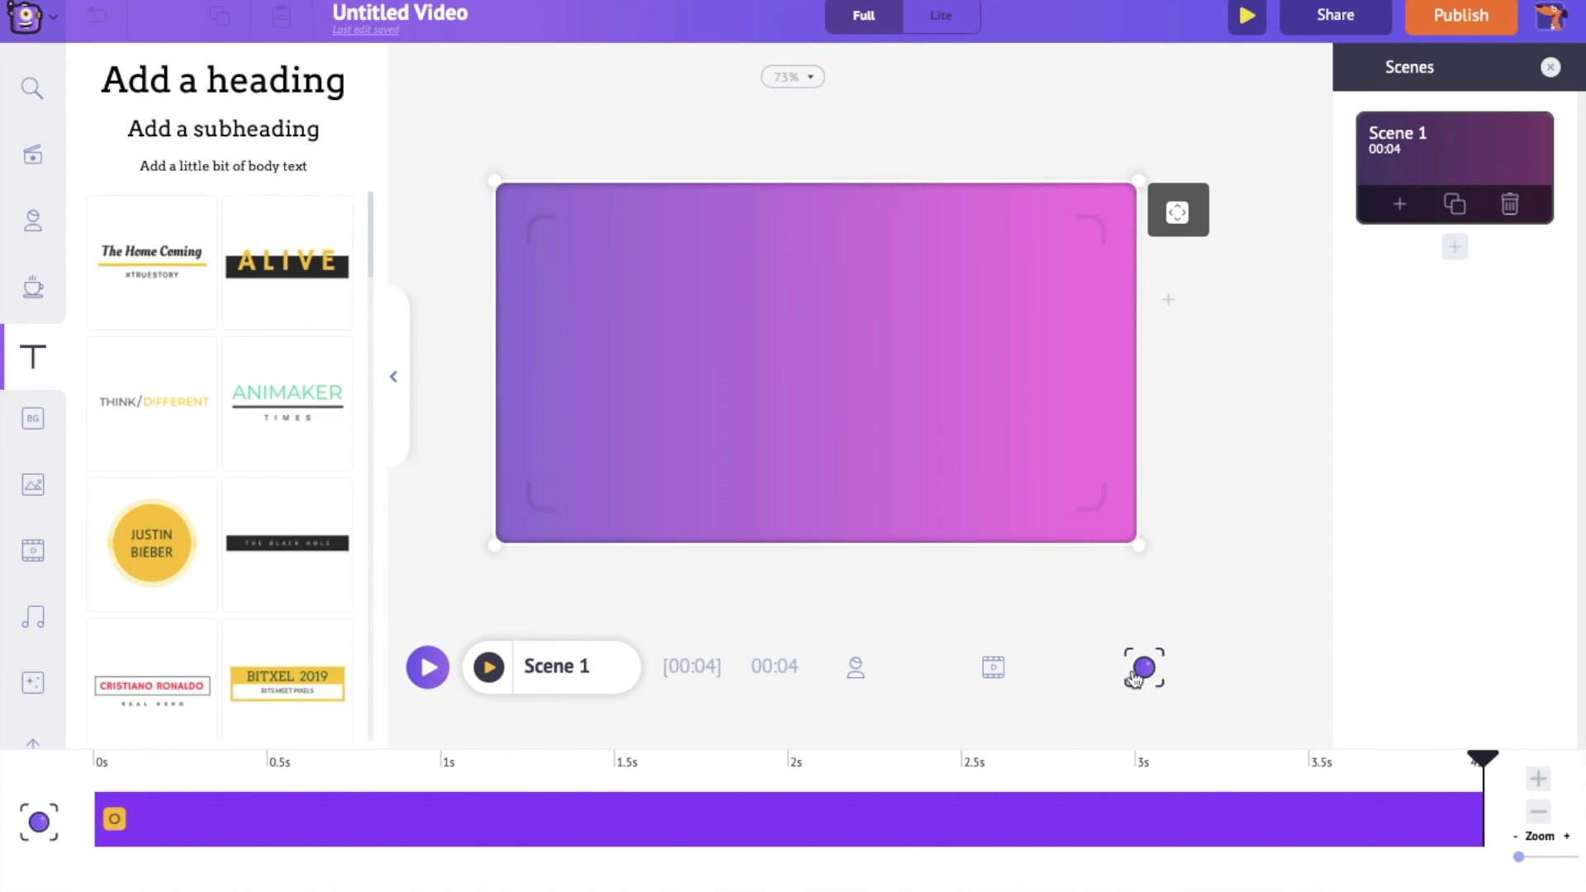
click(856, 764)
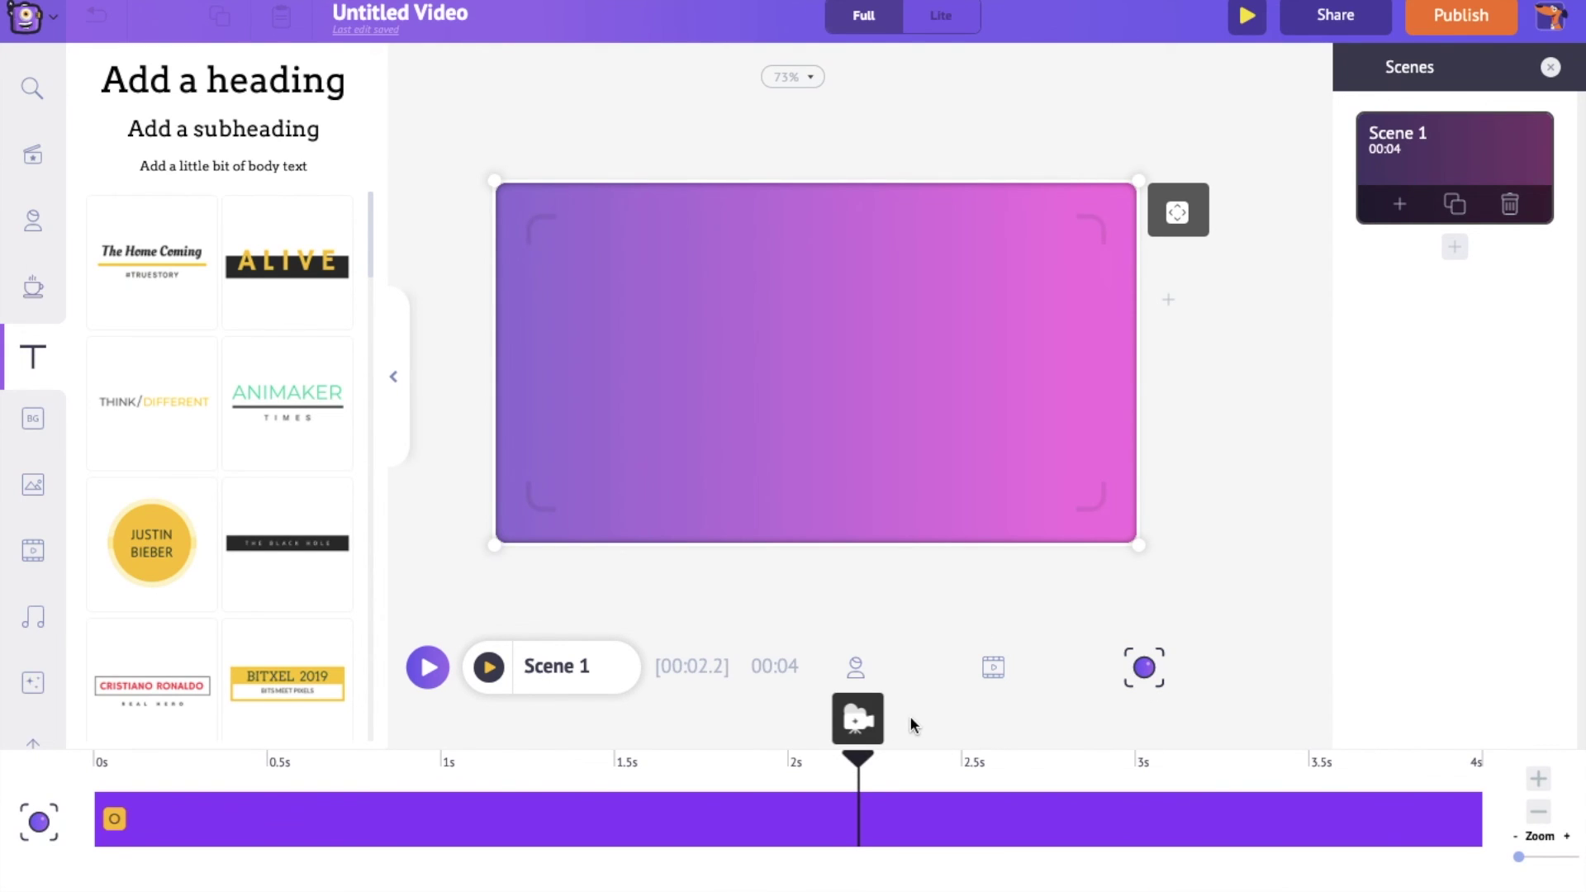
click(115, 821)
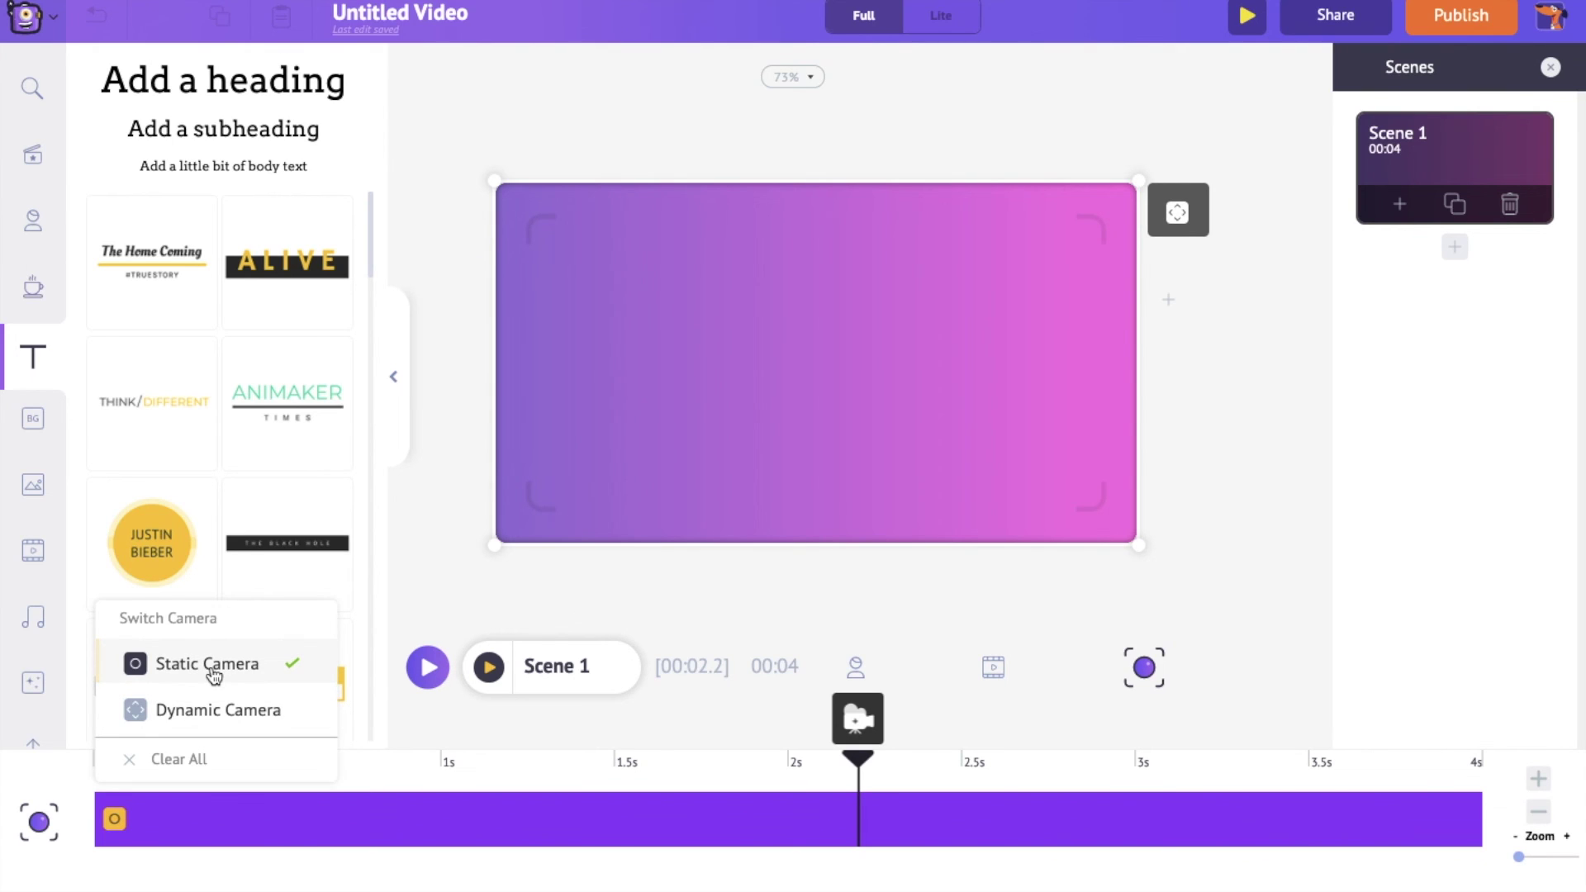
click(222, 709)
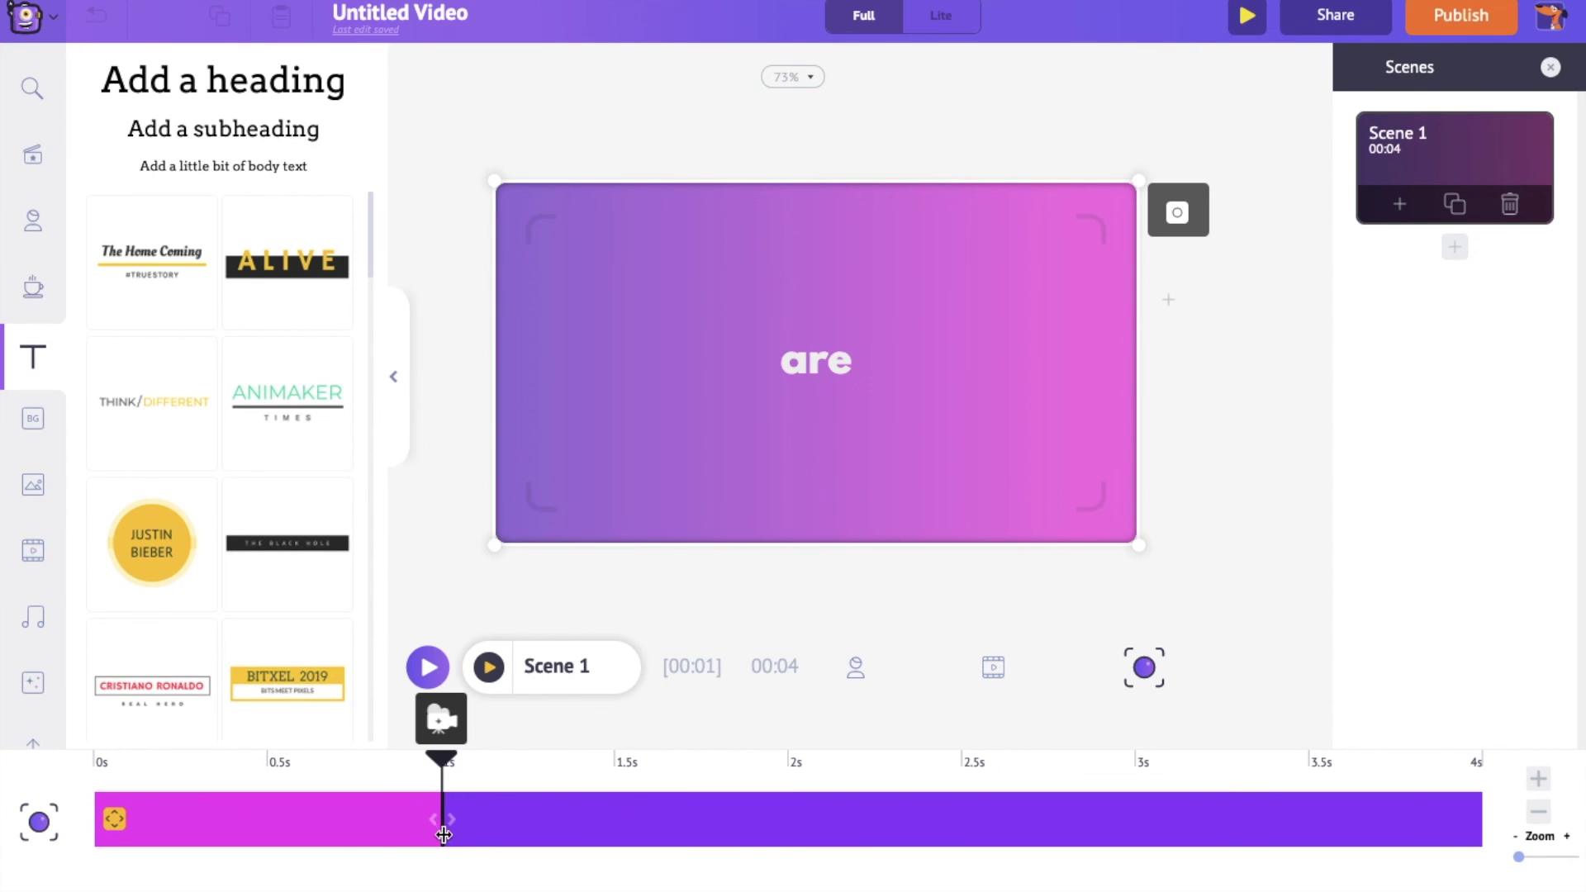
drag(443, 816, 1497, 816)
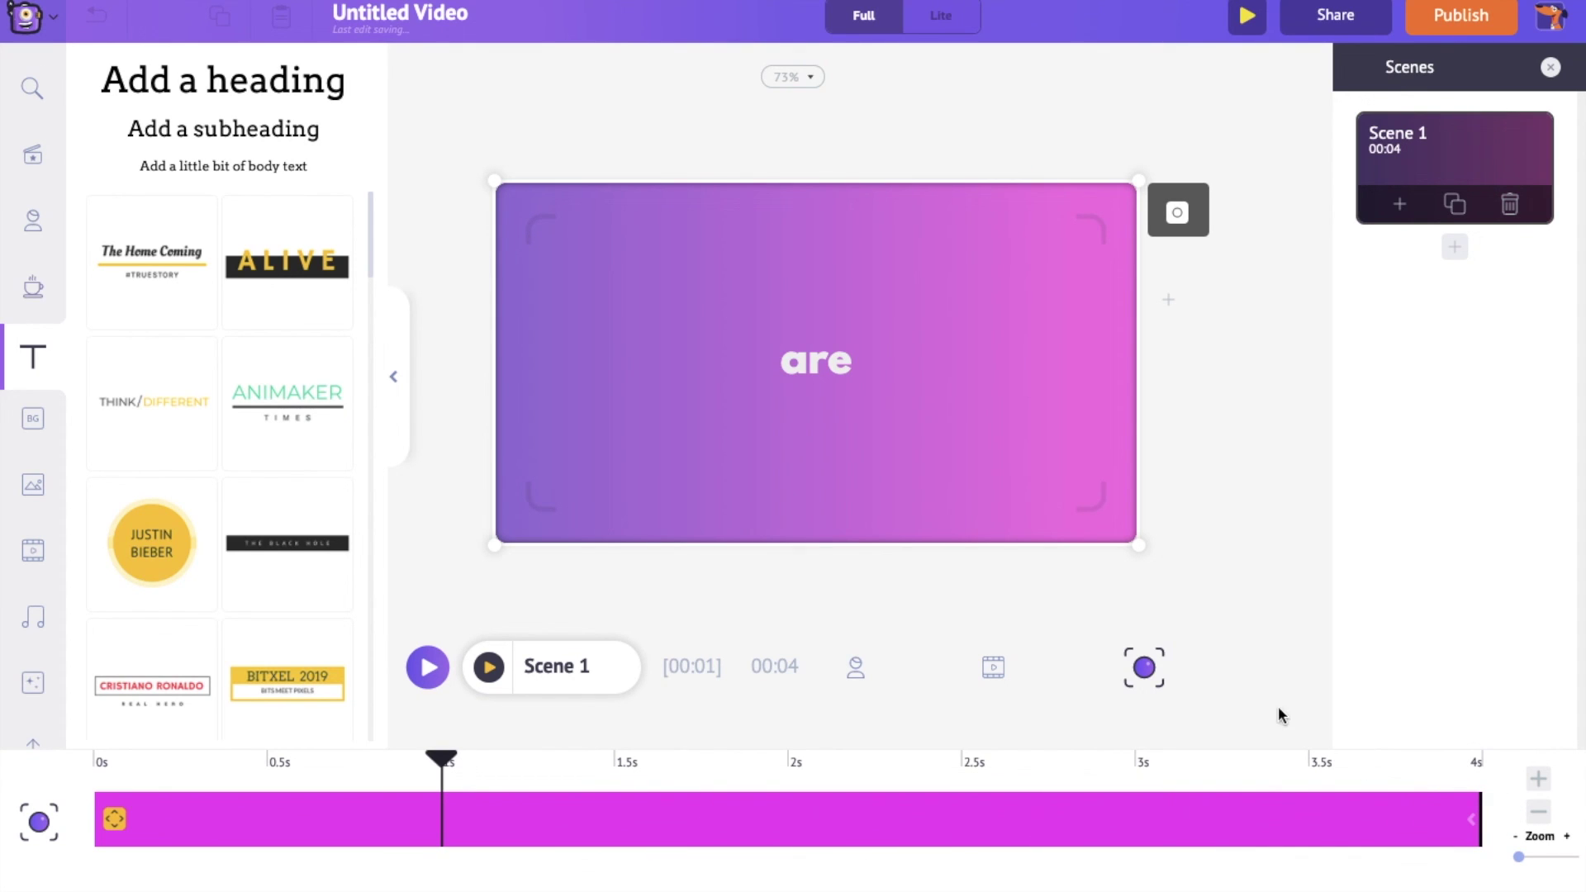
drag(1138, 543, 1026, 482)
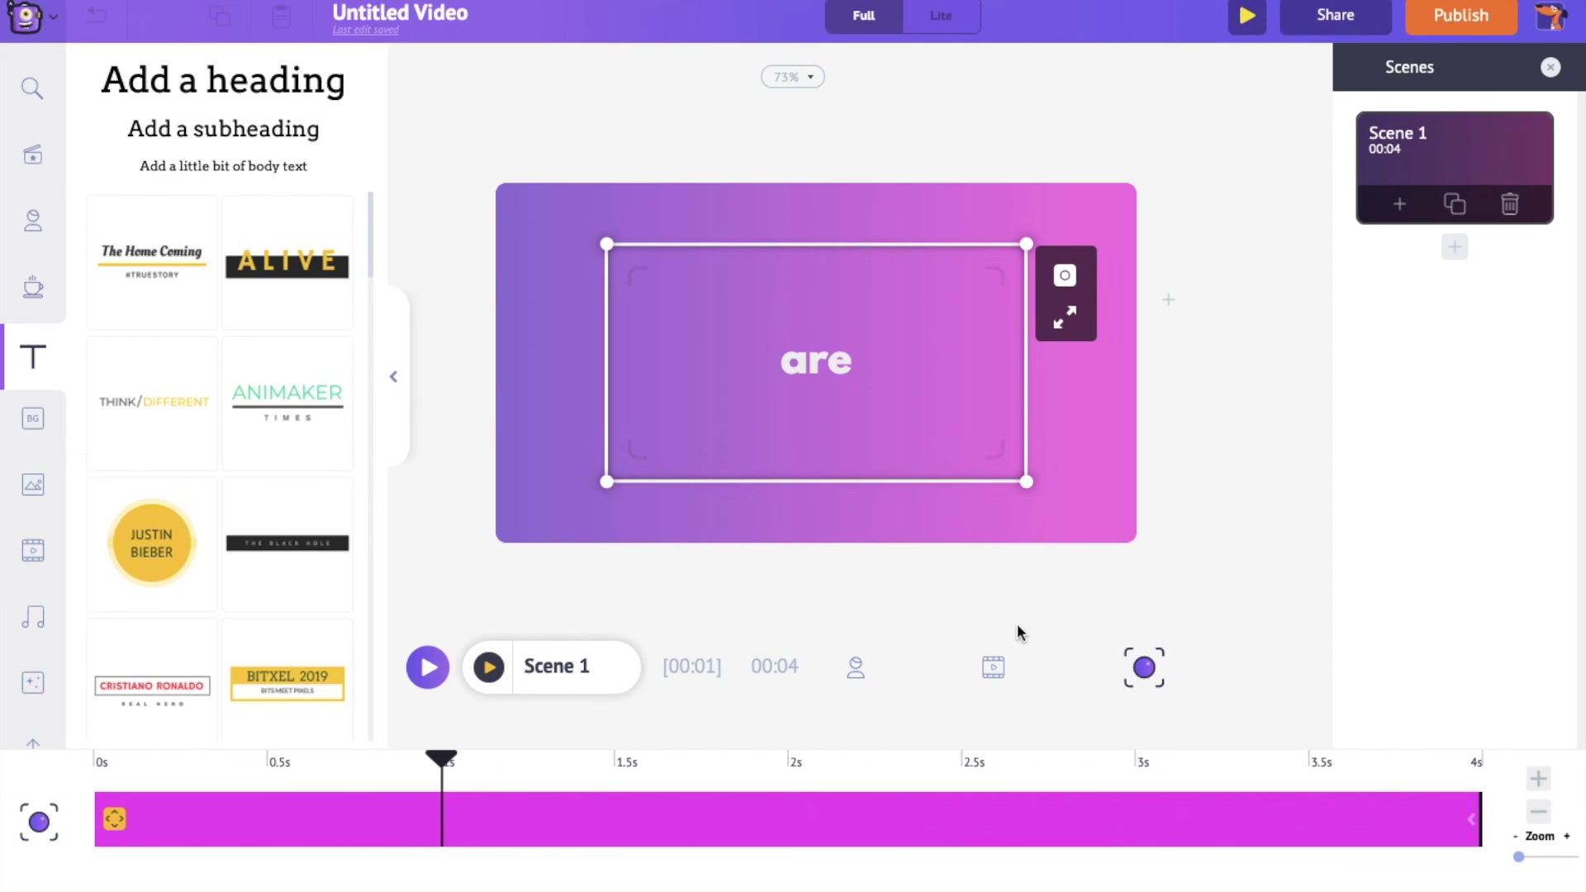
- Add the Chariots track from the Music library and preview the scene from the start
click(995, 669)
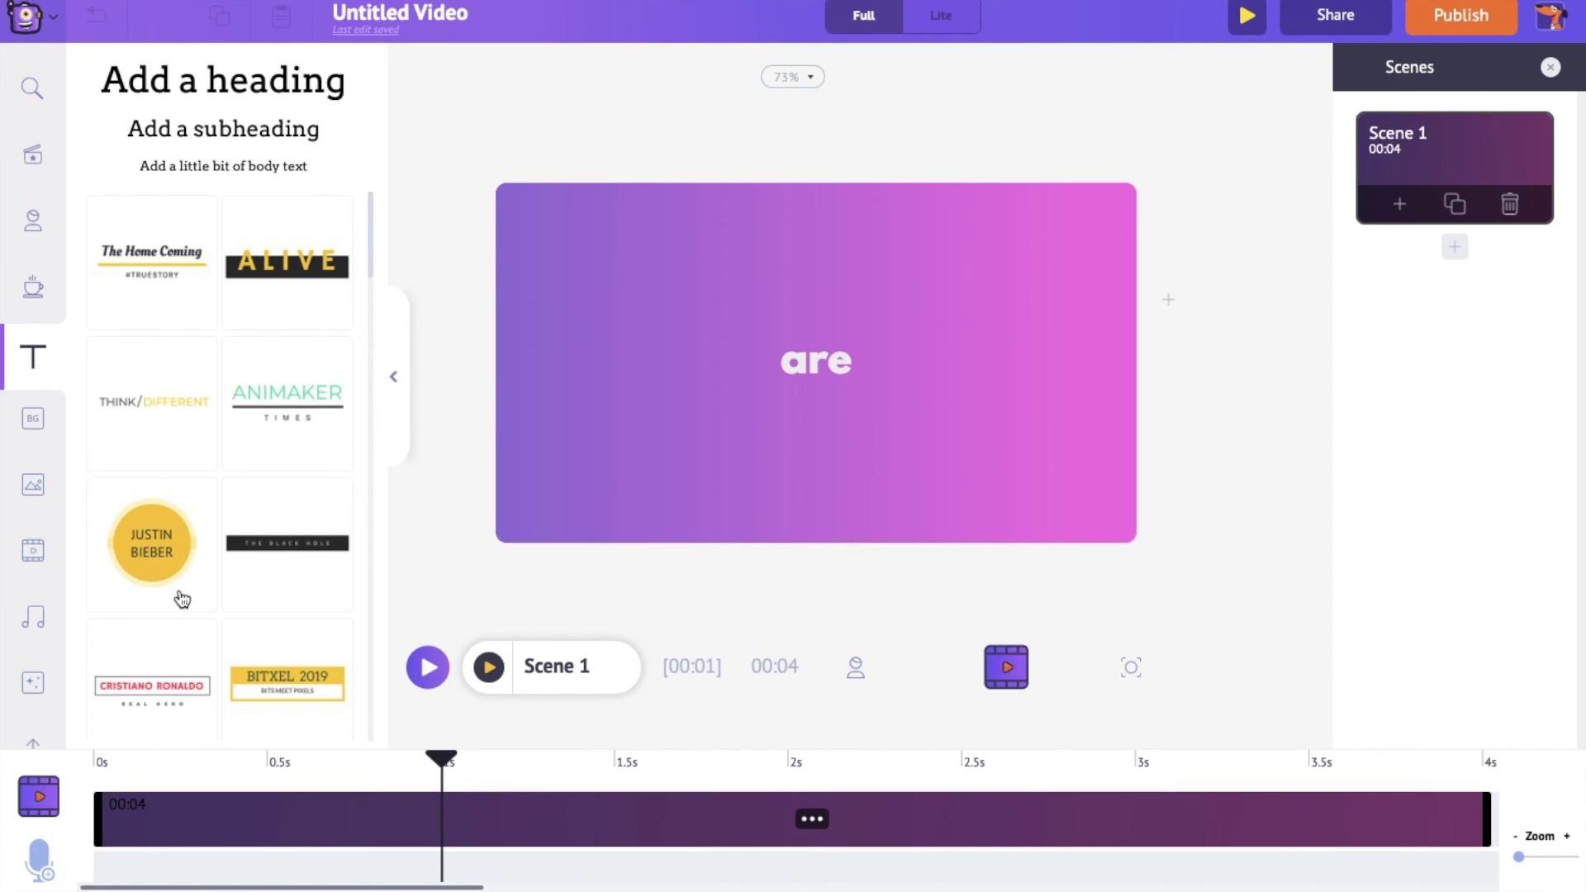
click(43, 620)
drag(438, 758, 60, 770)
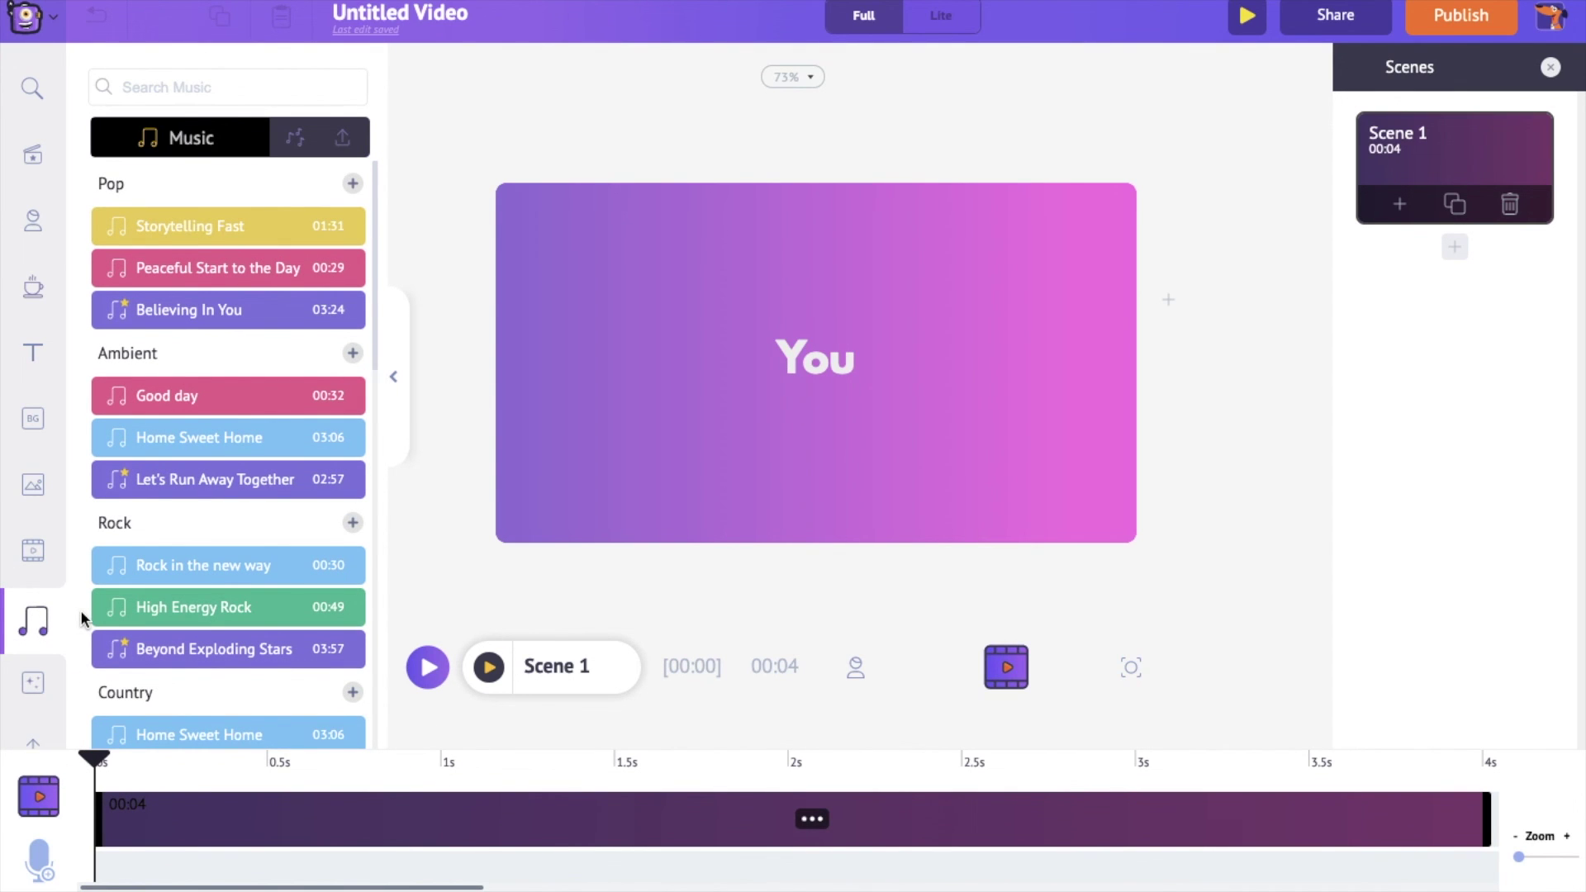
scroll(80, 616, down, 2)
scroll(81, 618, down, 15)
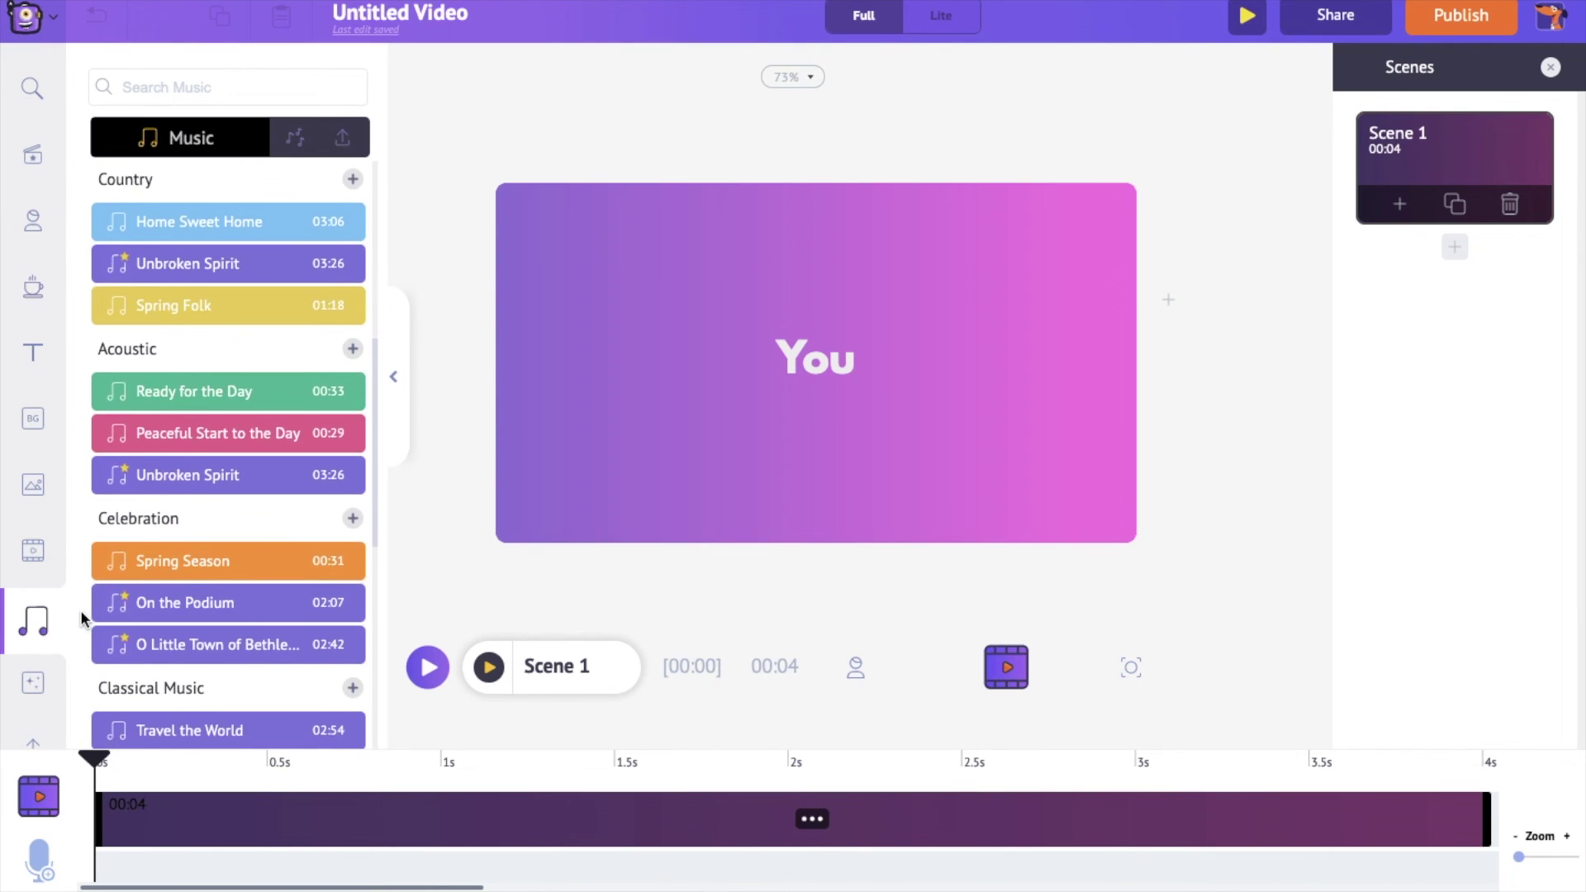
click(147, 306)
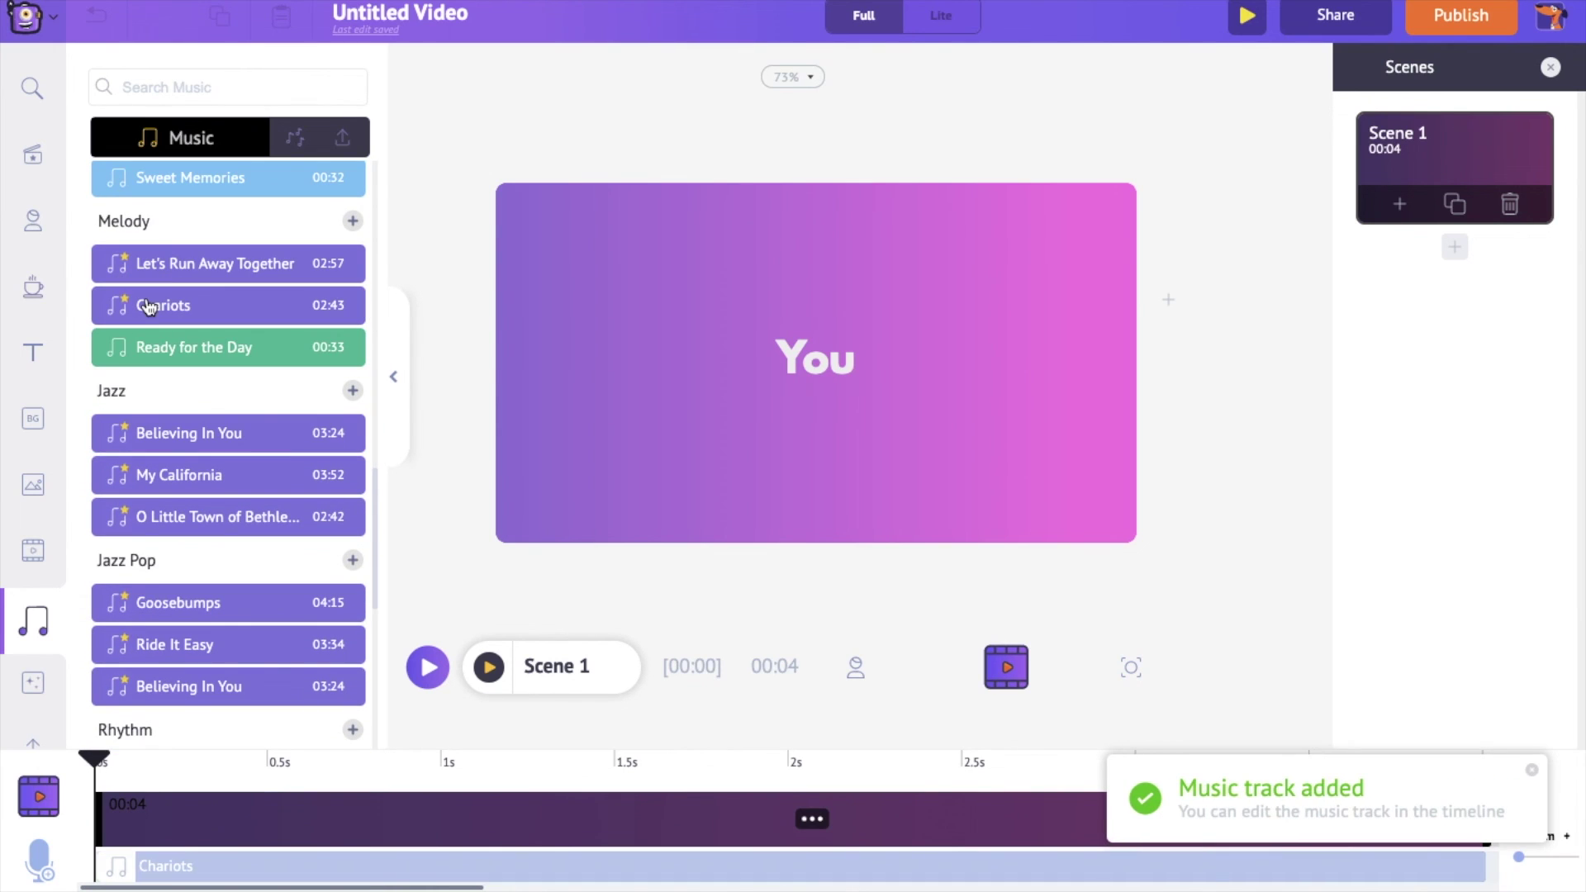
click(489, 671)
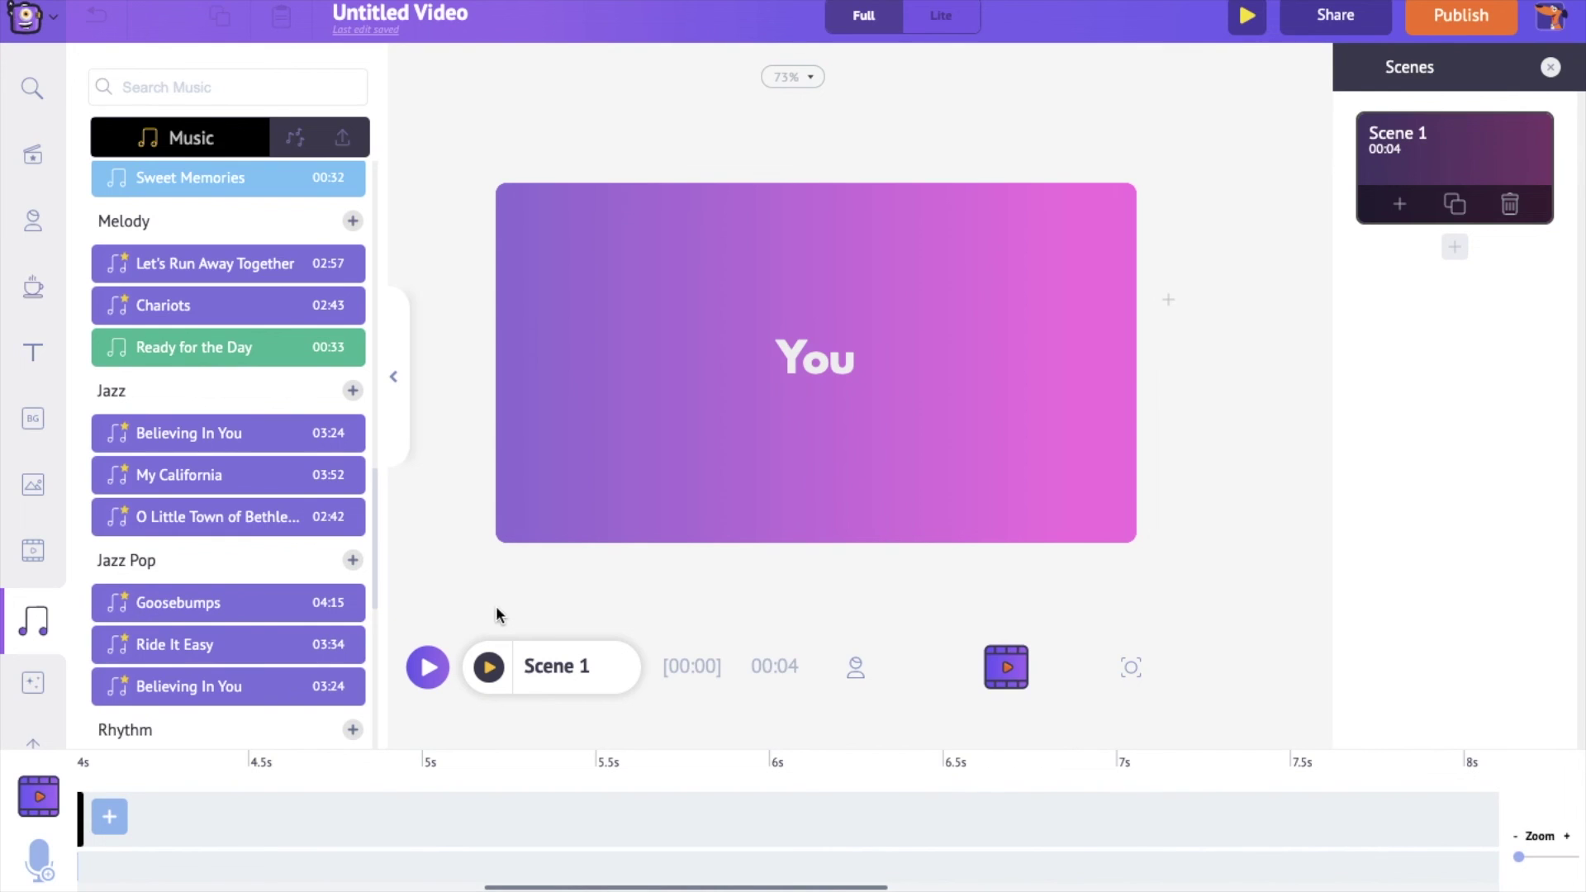
- Return to the editor with the Text library showing after the preview
click(30, 351)
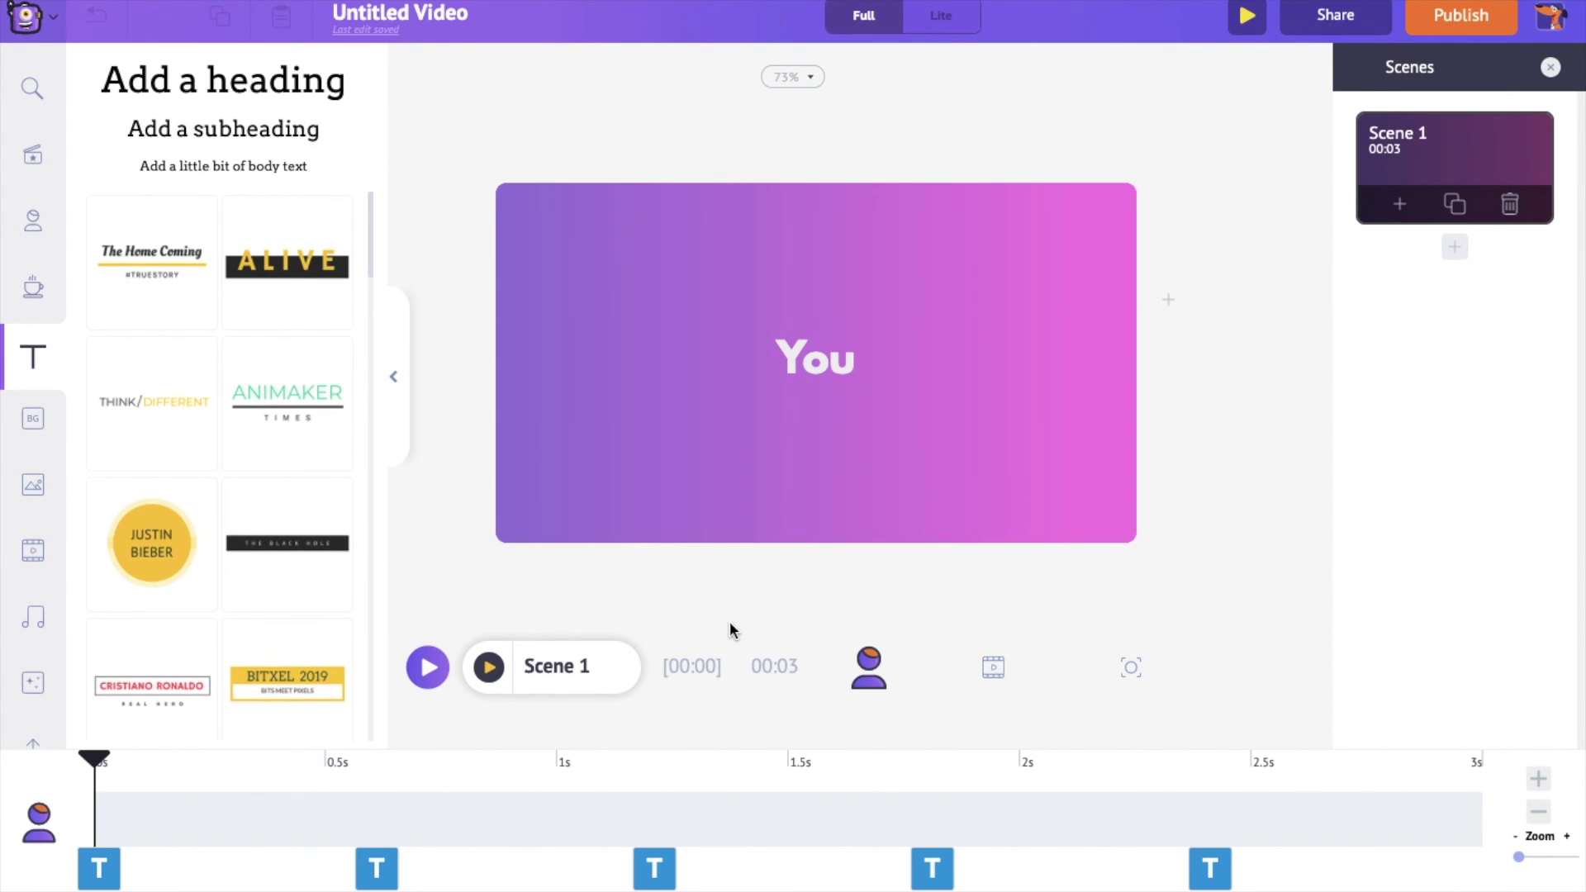